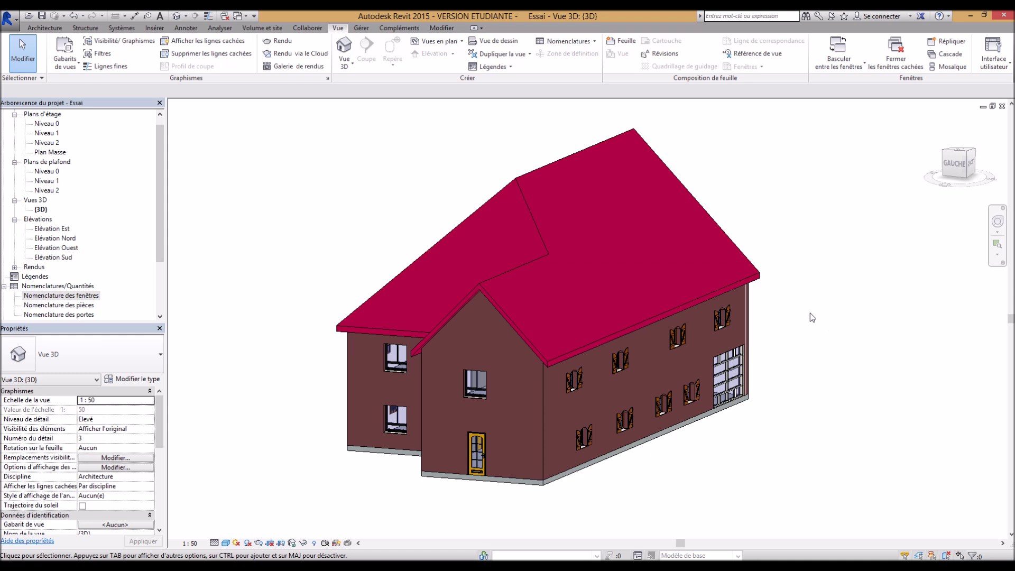
mouse_move(804, 336)
middle_mouse_down("shift")
mouse_move(777, 331)
mouse_move(836, 329)
mouse_move(806, 324)
middle_mouse_up("shift")
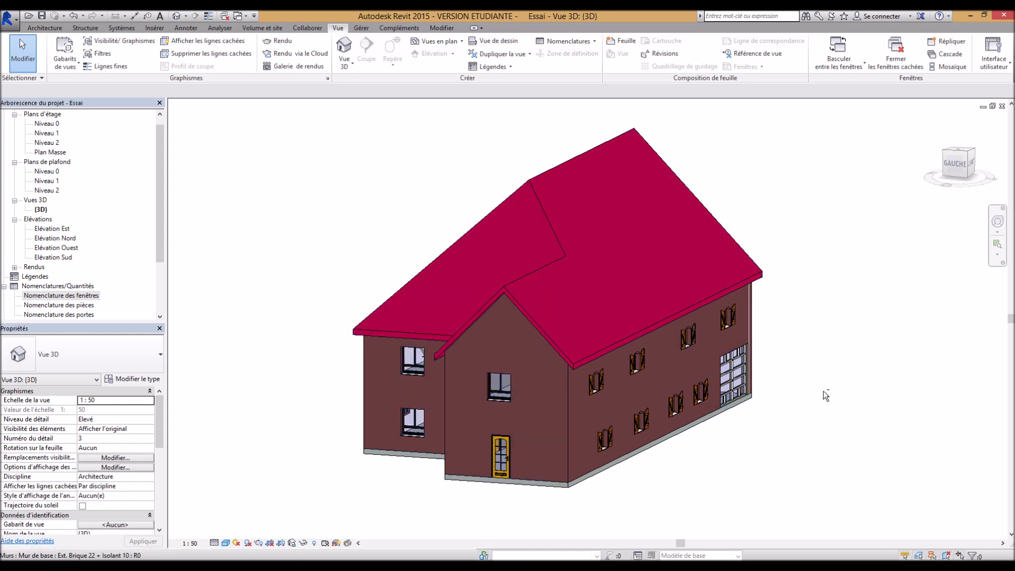
middle_click_drag(804, 453, 712, 453, "shift")
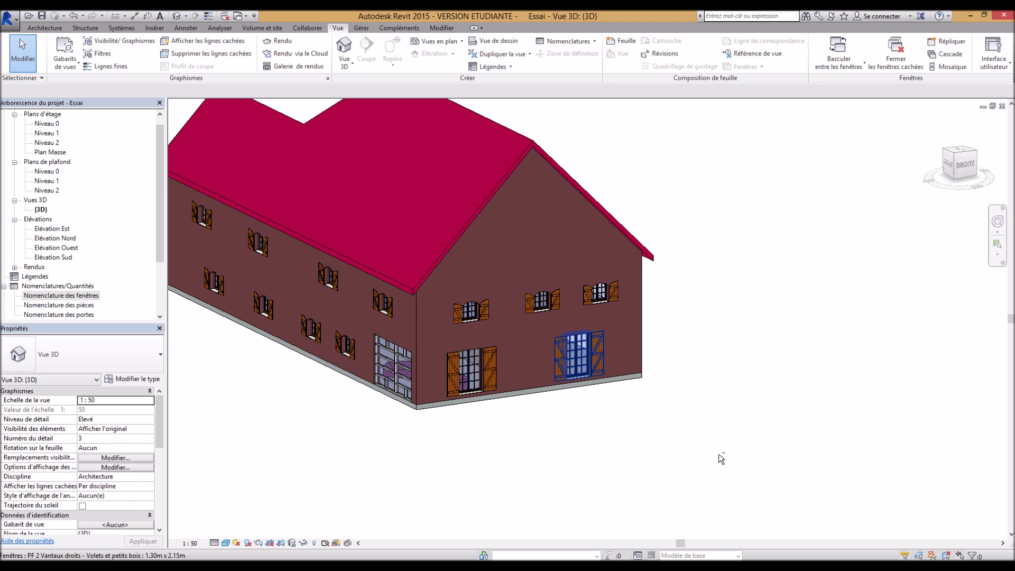
middle_click_drag(745, 461, 841, 446, "shift")
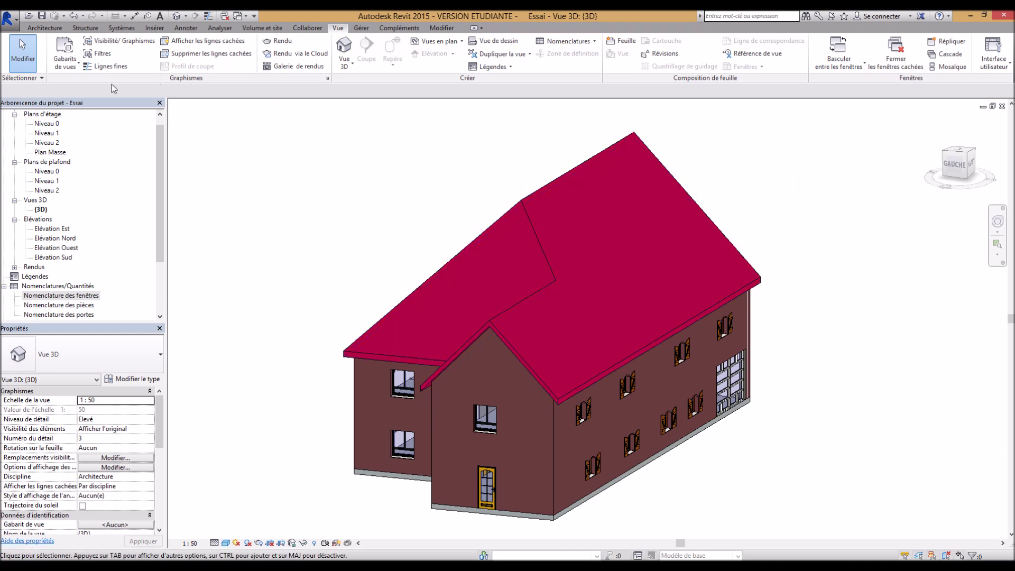
- Open the existing window, room and door schedules one after another to examine their contents
left_click(60, 295)
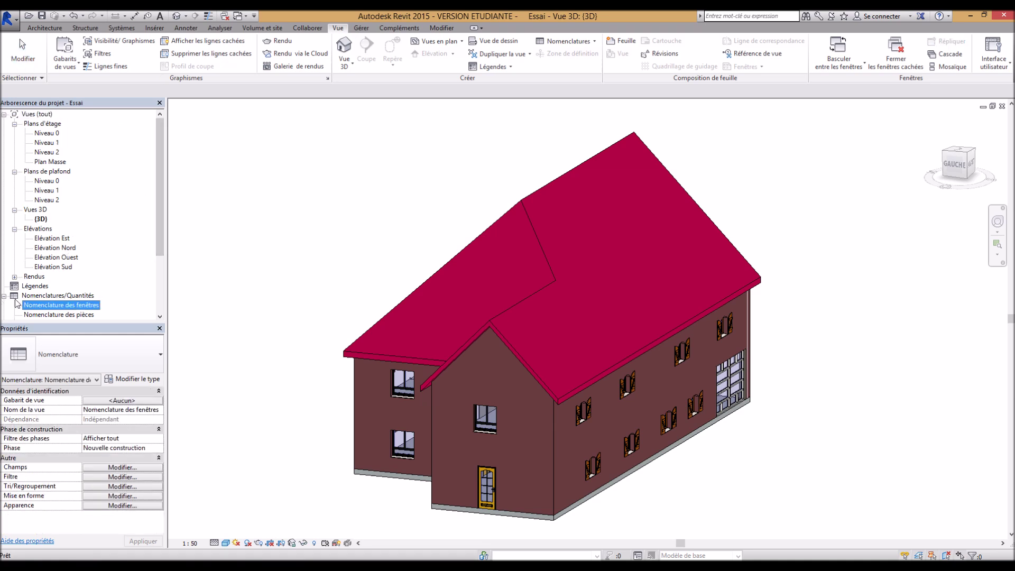
scroll(43, 299, "down", 3)
double_click(14, 238)
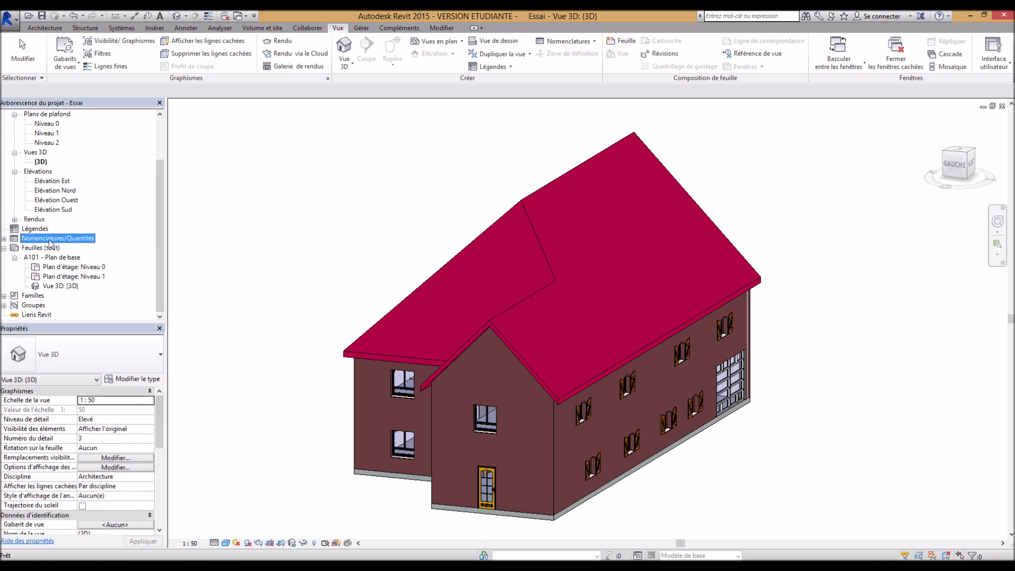
left_click(4, 238)
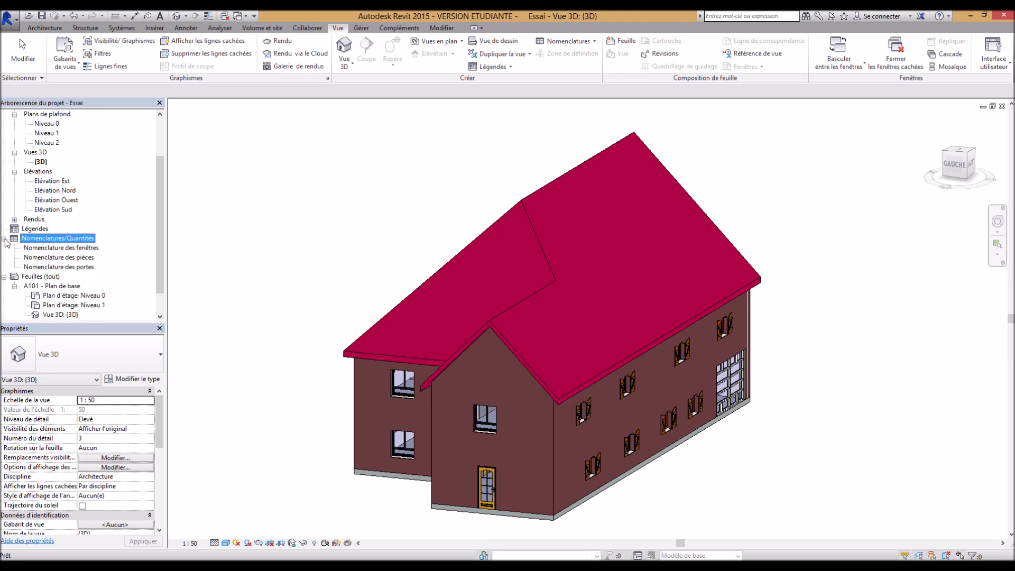
double_click(77, 249)
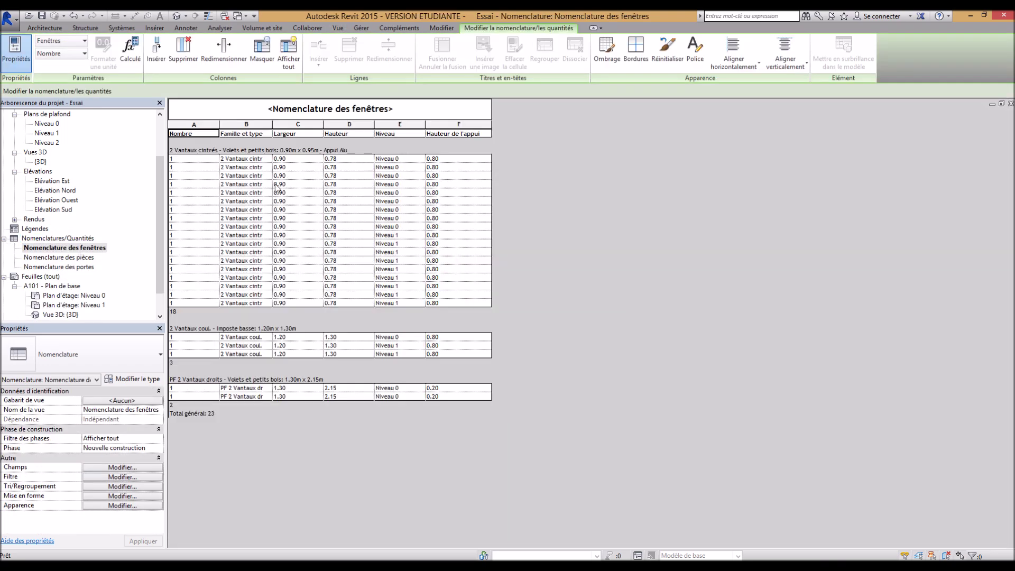
double_click(59, 257)
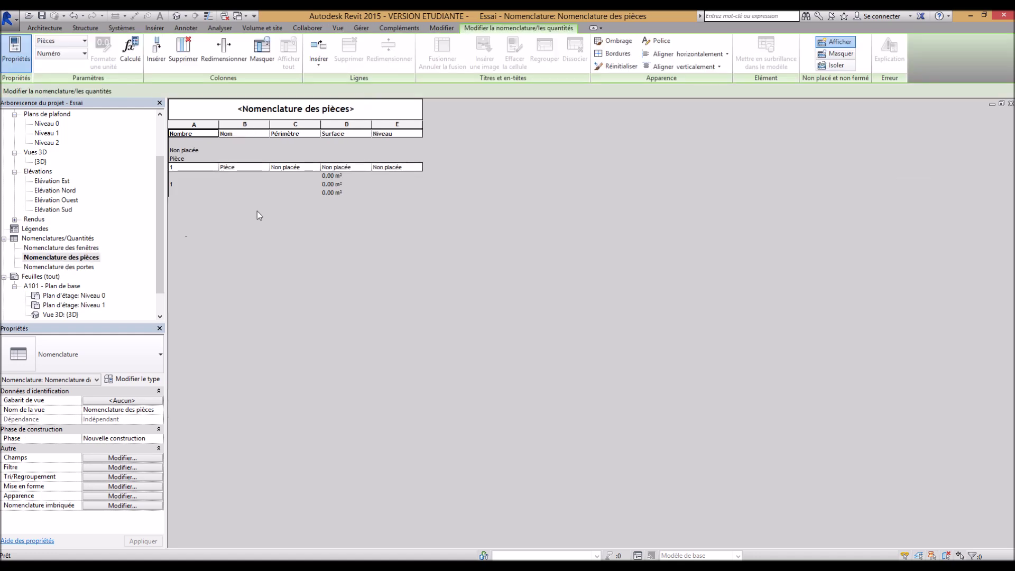
double_click(68, 268)
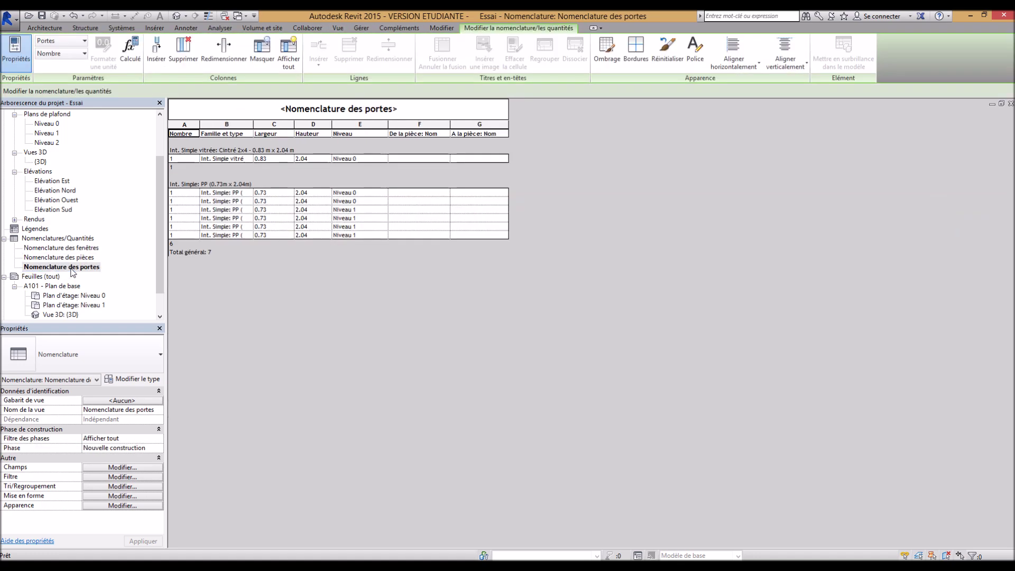
- Delete the existing Nomenclature des fenêtres schedule from the project and collapse the schedules group
left_click(52, 249)
double_click(51, 249)
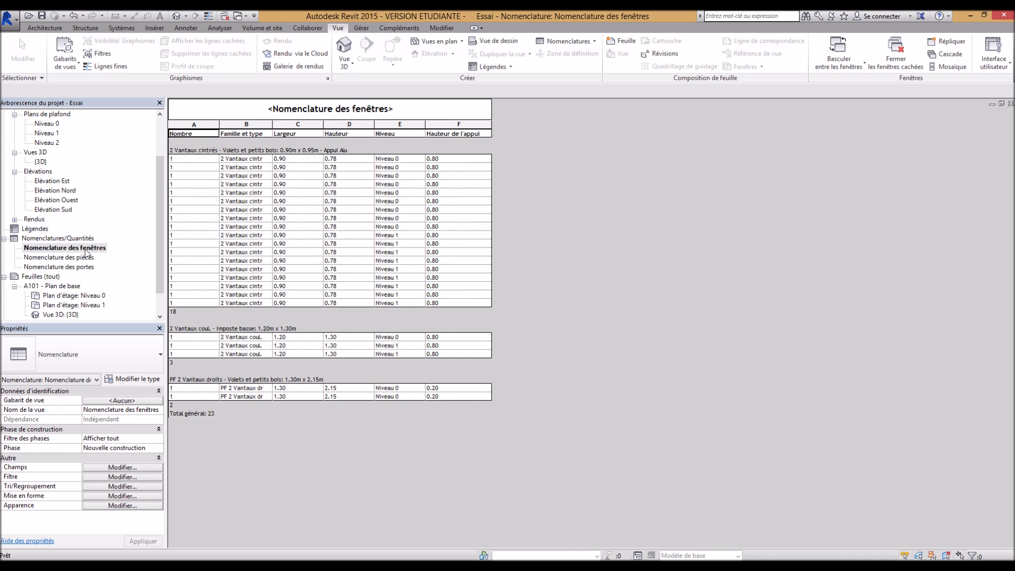
right_click(87, 249)
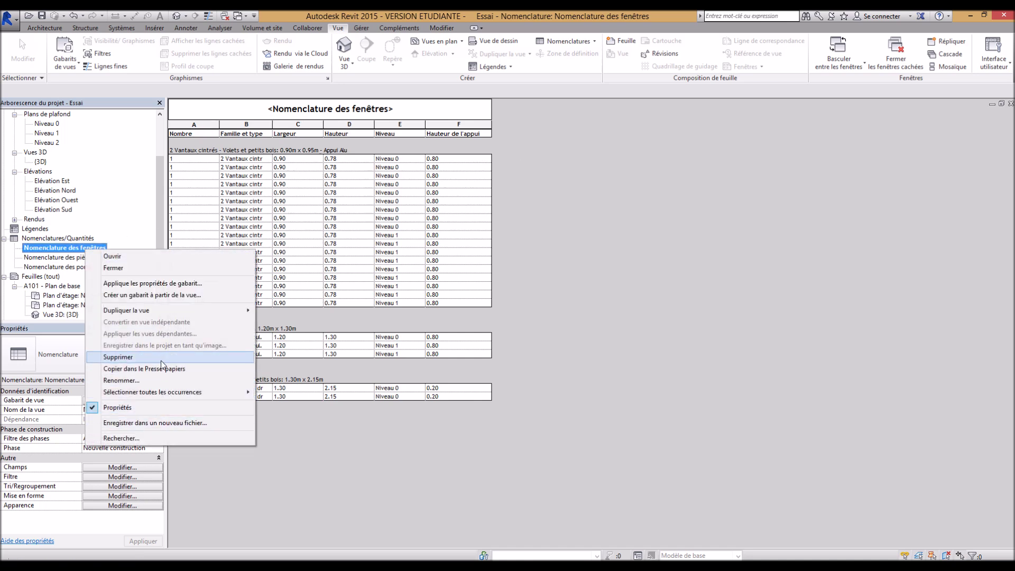
left_click(121, 356)
left_click(4, 239)
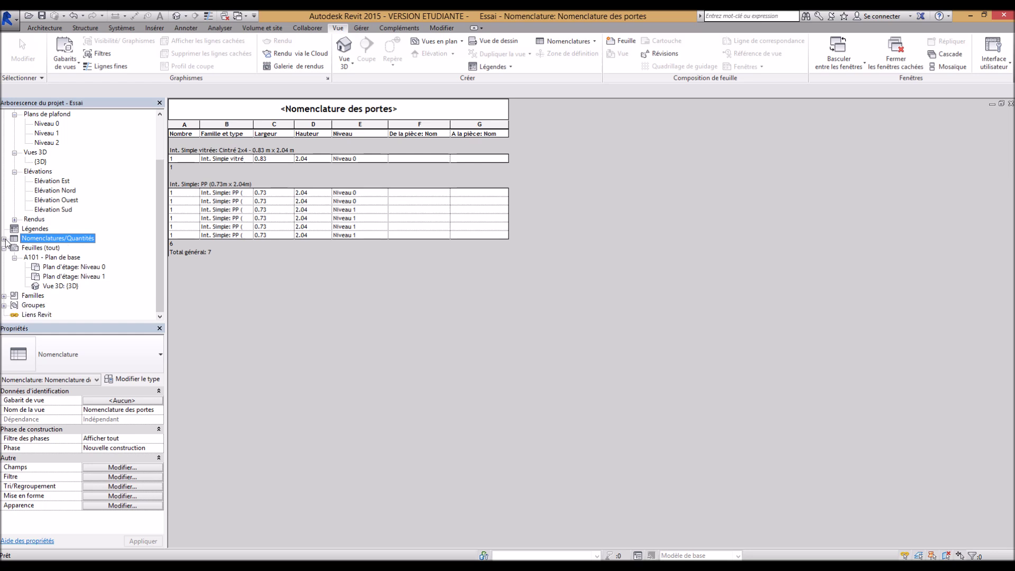
- Close the remaining open schedule views to return to the 3D view
left_click(722, 238)
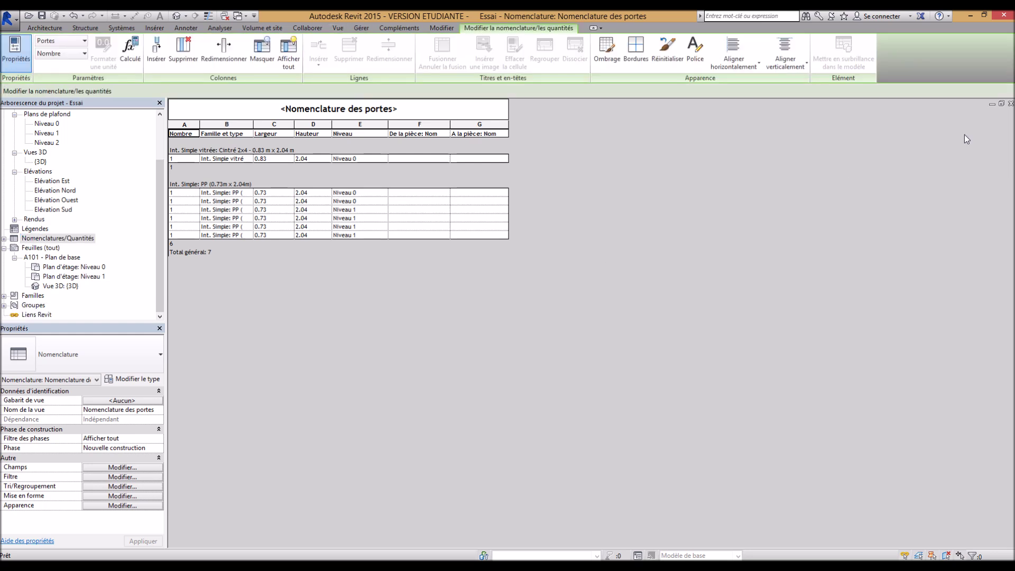
left_click(1008, 104)
left_click(1008, 104)
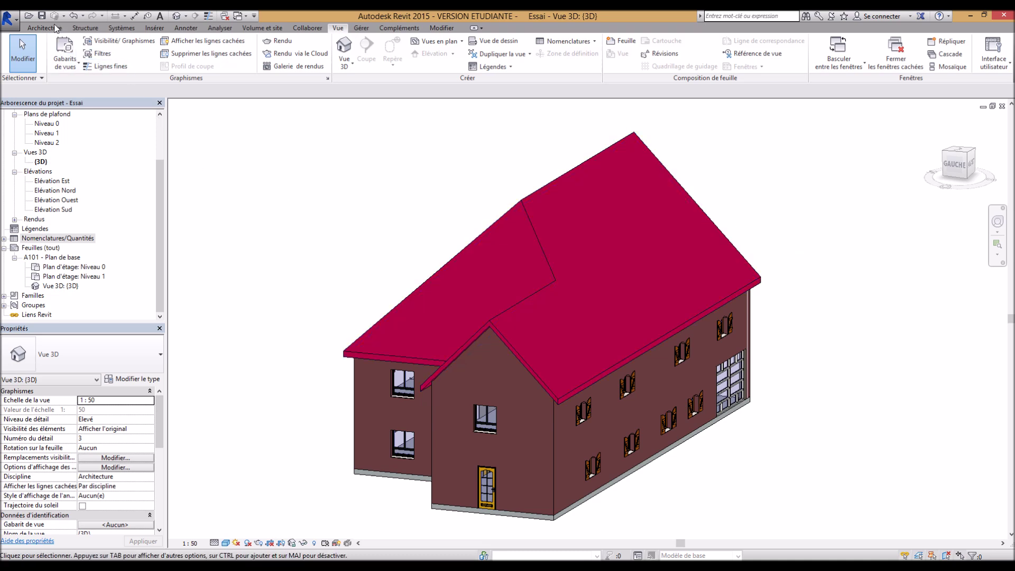
- Create a new component schedule for the Fenêtres category, named Nomenclature des fenêtres, in the Nouvelle construction phase
left_click(592, 42)
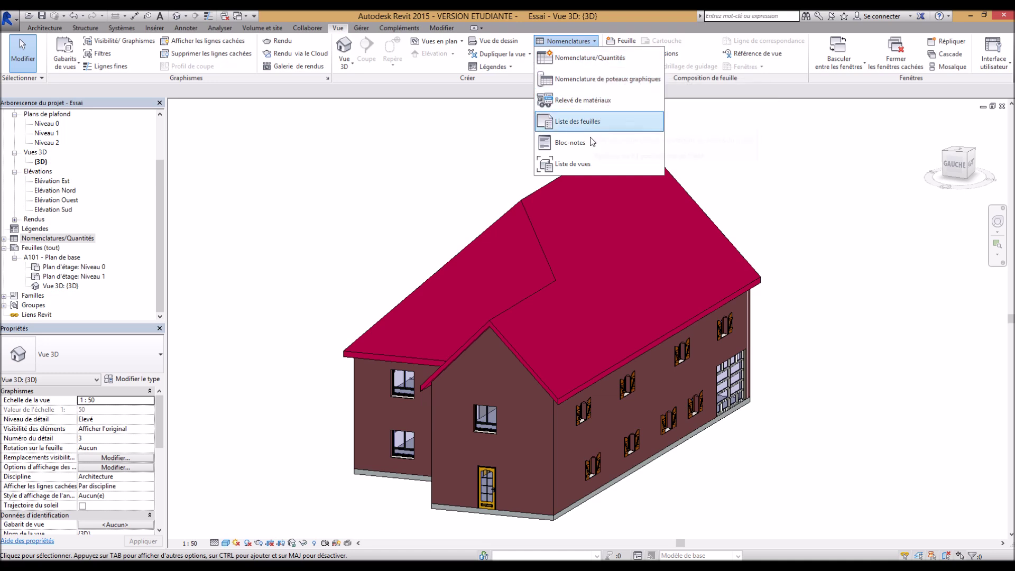
left_click(603, 67)
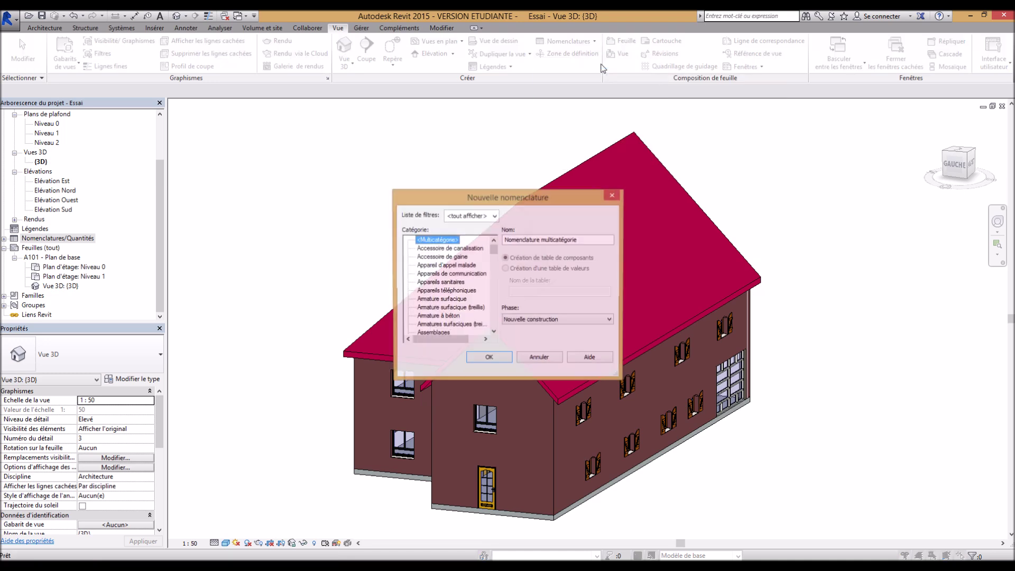
left_click_drag(531, 193, 557, 147)
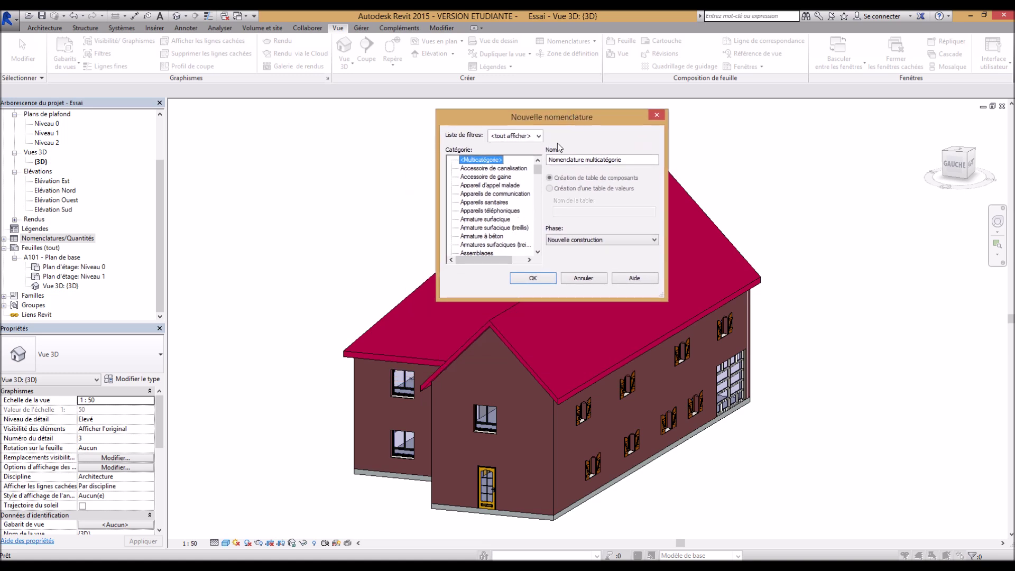
left_click(538, 135)
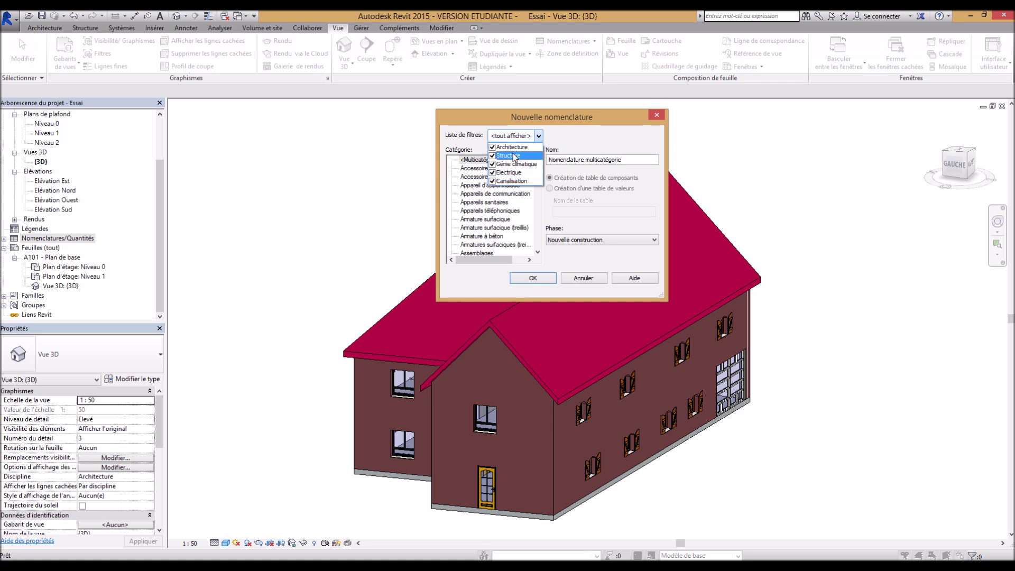
left_click(540, 136)
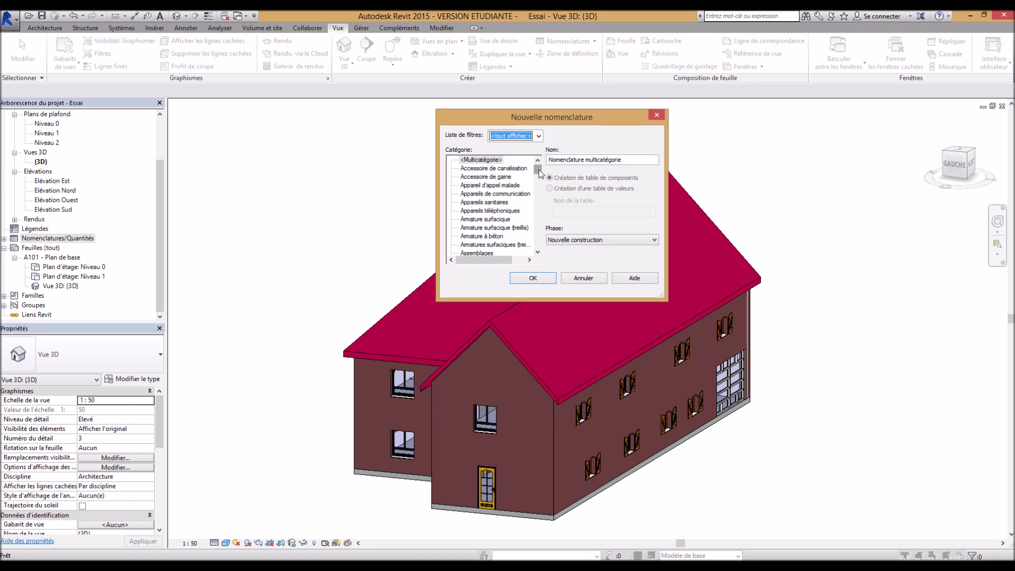
left_click_drag(538, 169, 540, 201)
left_click(471, 194)
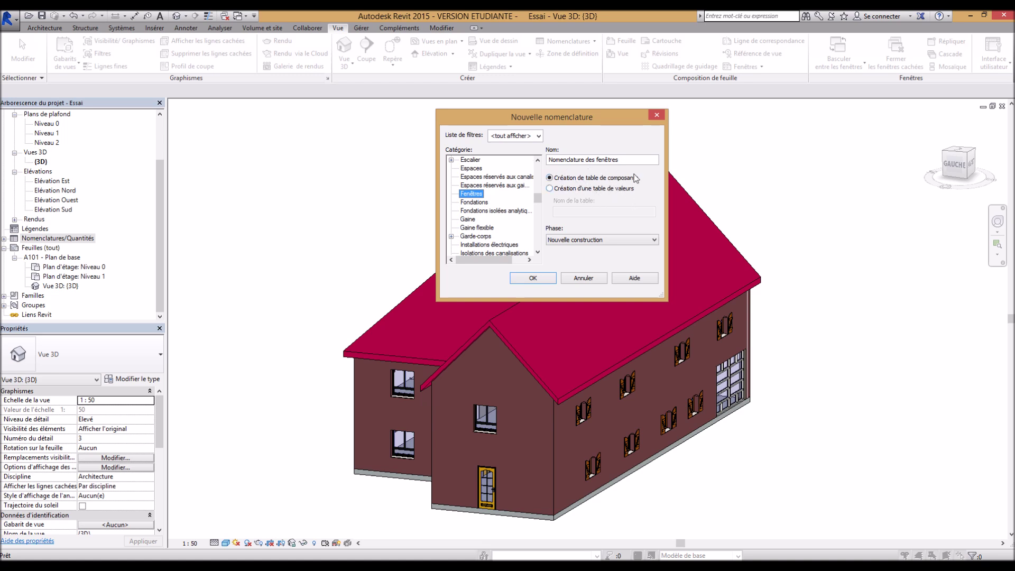
left_click(533, 278)
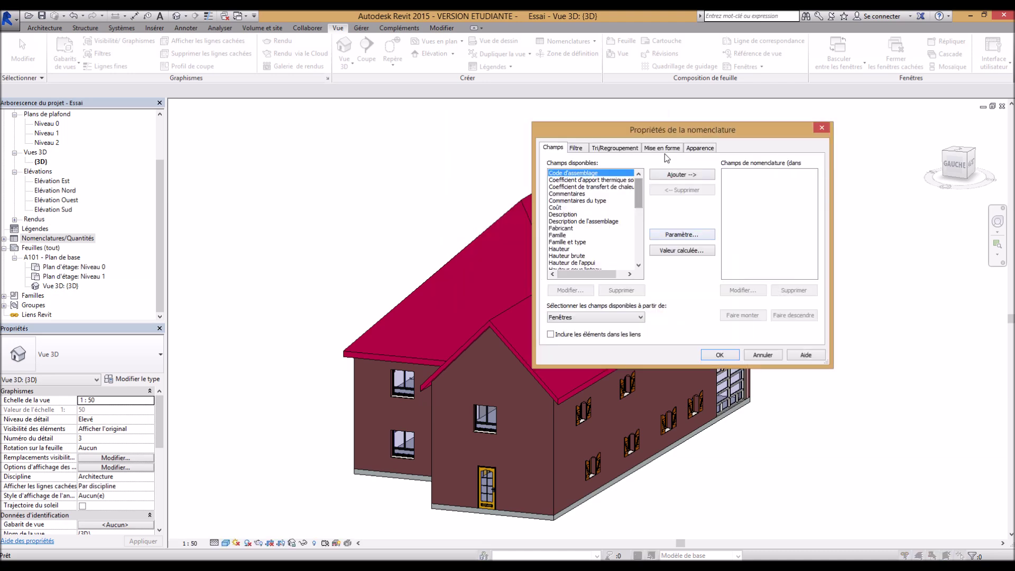
- Add the fields Coefficient d'apport thermique solaire and Hauteur to the window schedule
left_click_drag(671, 130, 520, 141)
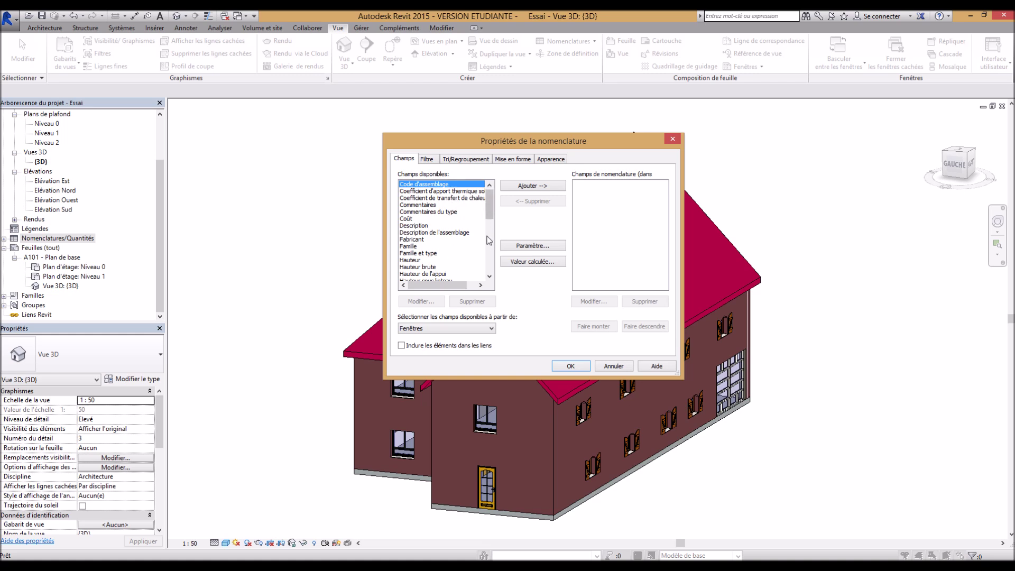
left_click(476, 191)
left_click(530, 186)
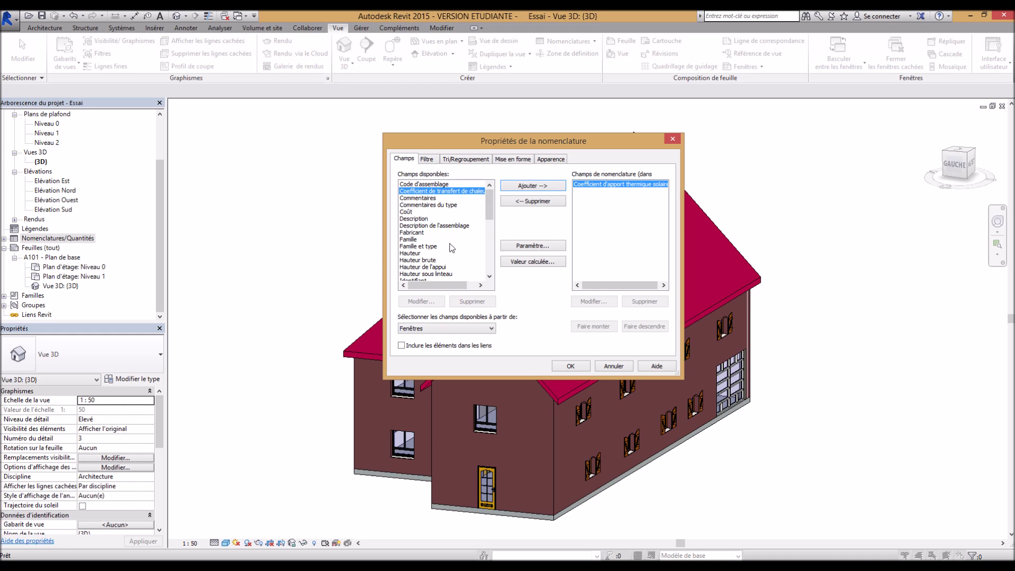
left_click(435, 253)
left_click(537, 186)
- Add the fields Hauteur de l'appui and Identifiant to the window schedule
left_click_drag(490, 213, 491, 230)
left_click(444, 205)
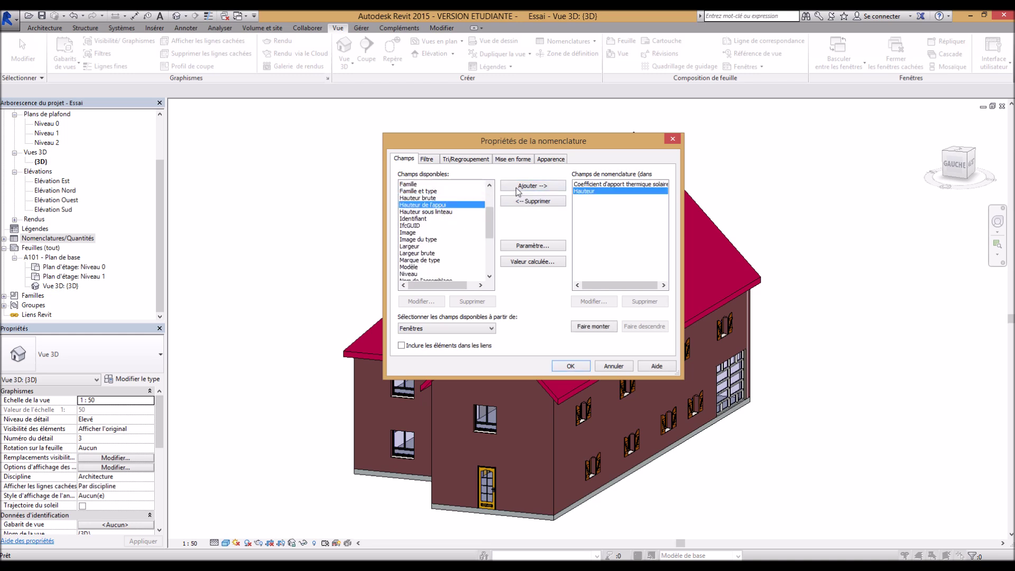
left_click(515, 188)
left_click(433, 212)
left_click(513, 188)
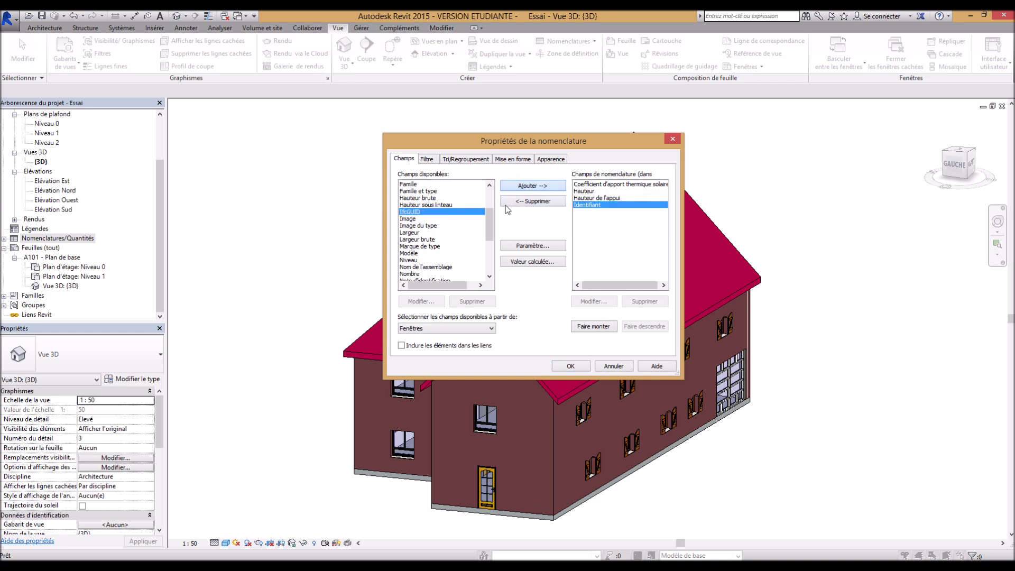
- Add the fields Largeur and Niveau to the window schedule
left_click_drag(492, 226, 492, 234)
left_click(455, 207)
left_click(526, 186)
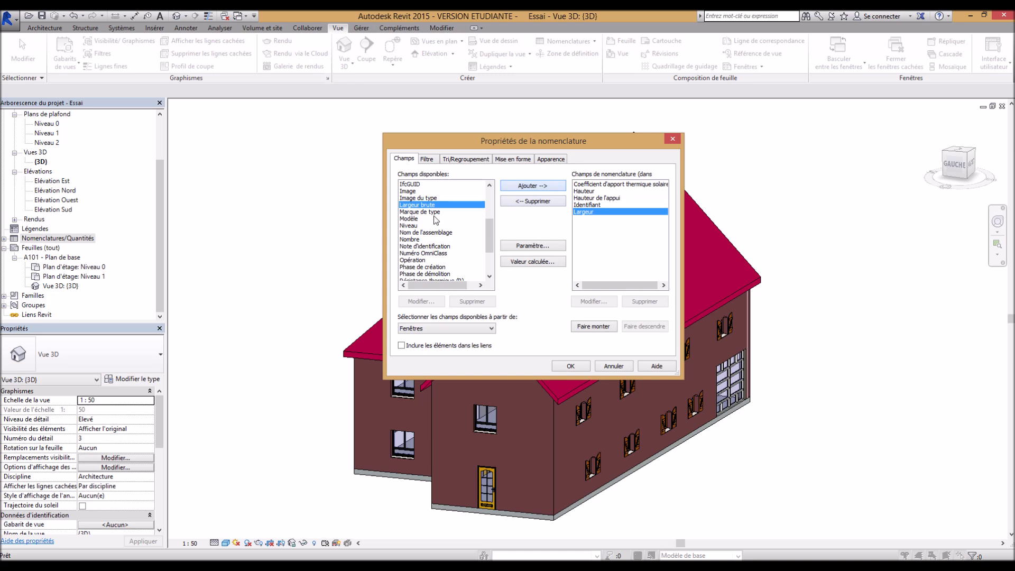
left_click(415, 226)
left_click(521, 186)
- Add the fields Nombre and Commentaires to the window schedule
left_click_drag(491, 237, 491, 251)
left_click(417, 191)
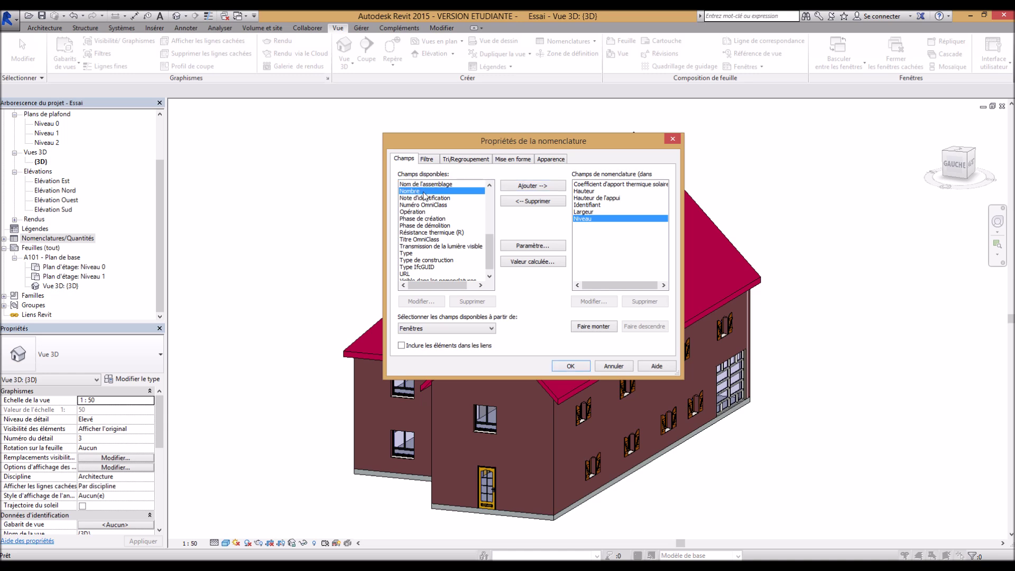
left_click(531, 187)
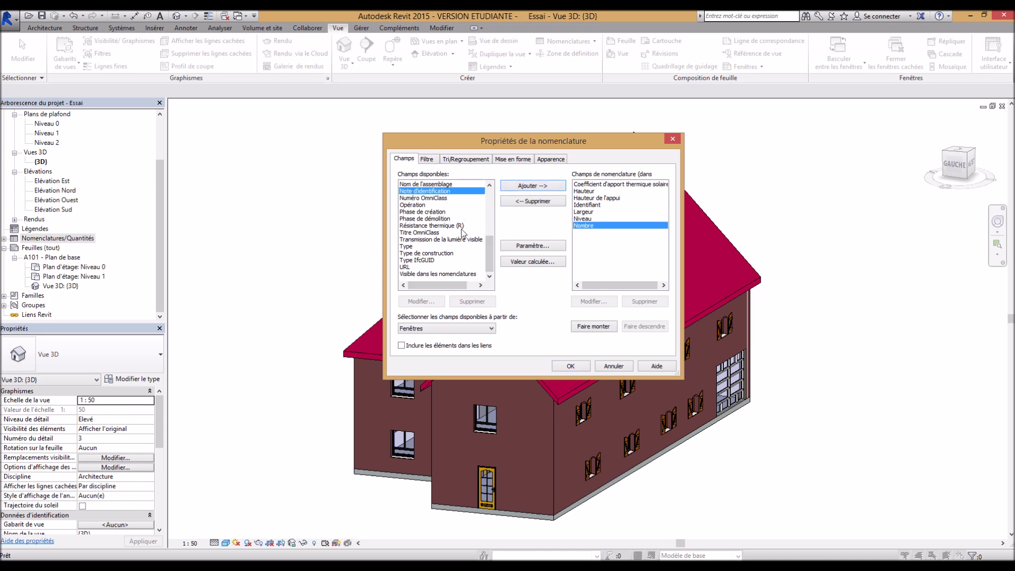
left_click_drag(490, 258, 490, 211)
left_click(433, 199)
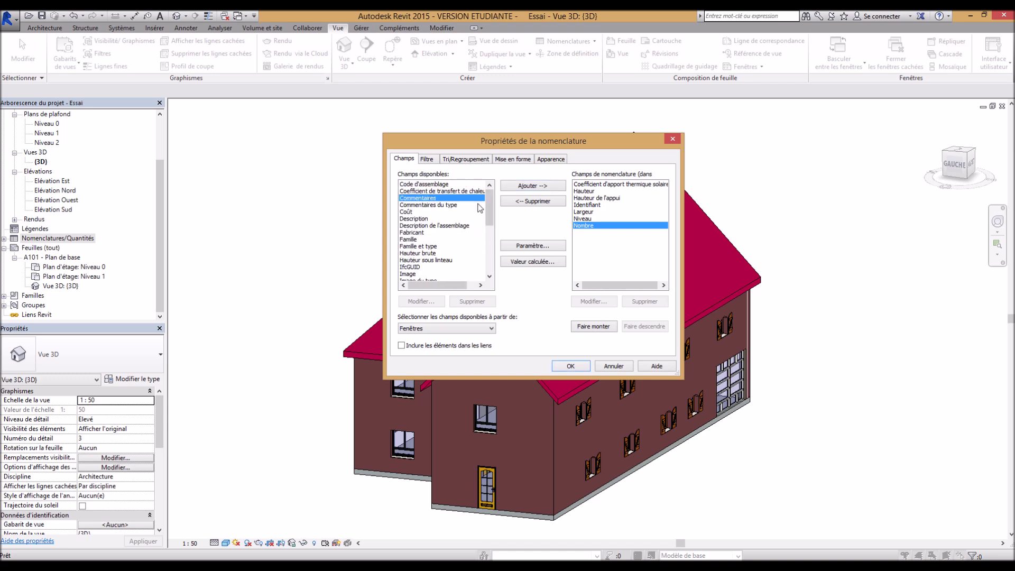
left_click(521, 188)
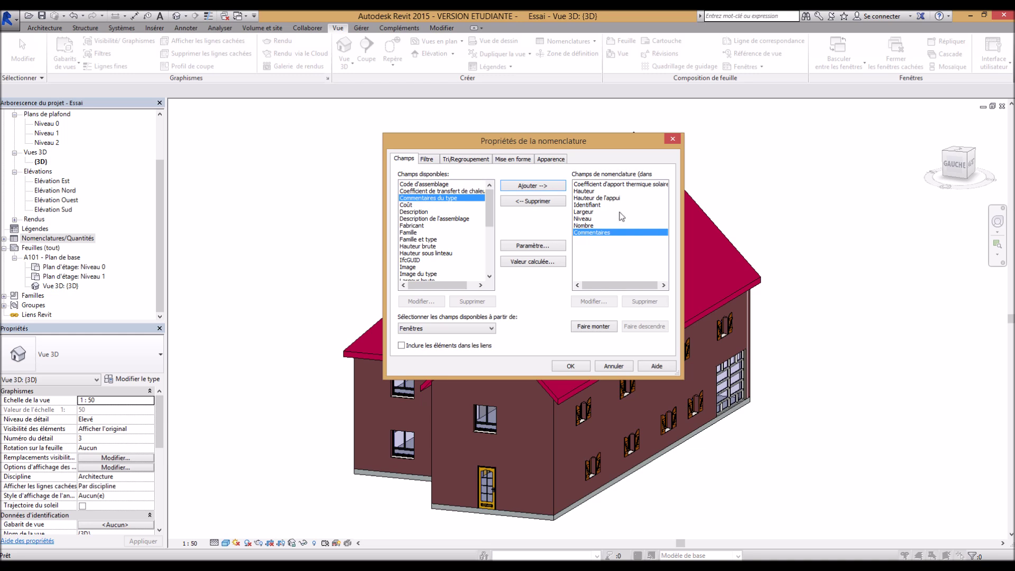
- Generate the window schedule with default filter, sorting and formatting settings, and widen its Coefficient d'apport thermique solaire column
left_click(424, 160)
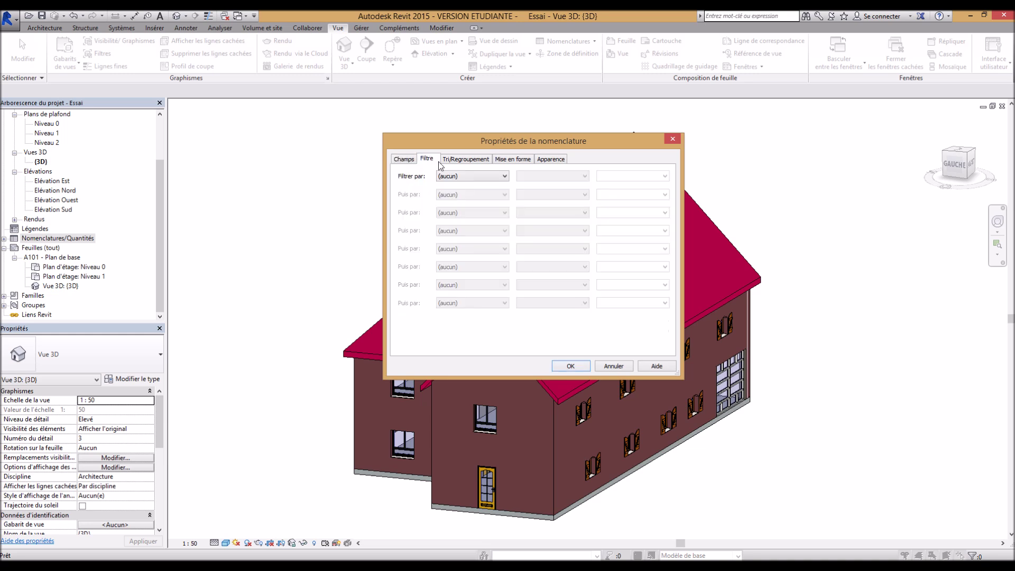
left_click(465, 161)
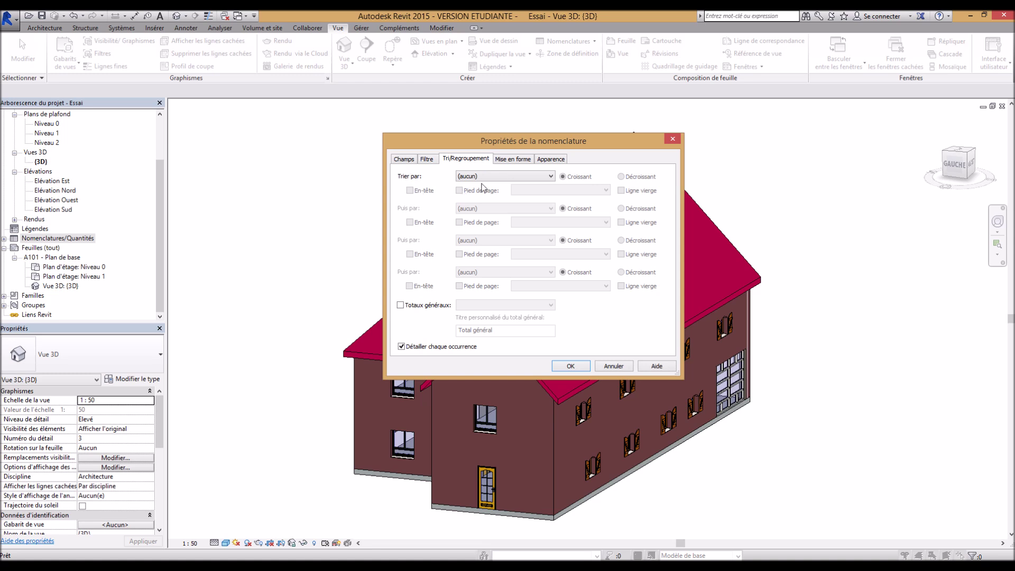
left_click(516, 163)
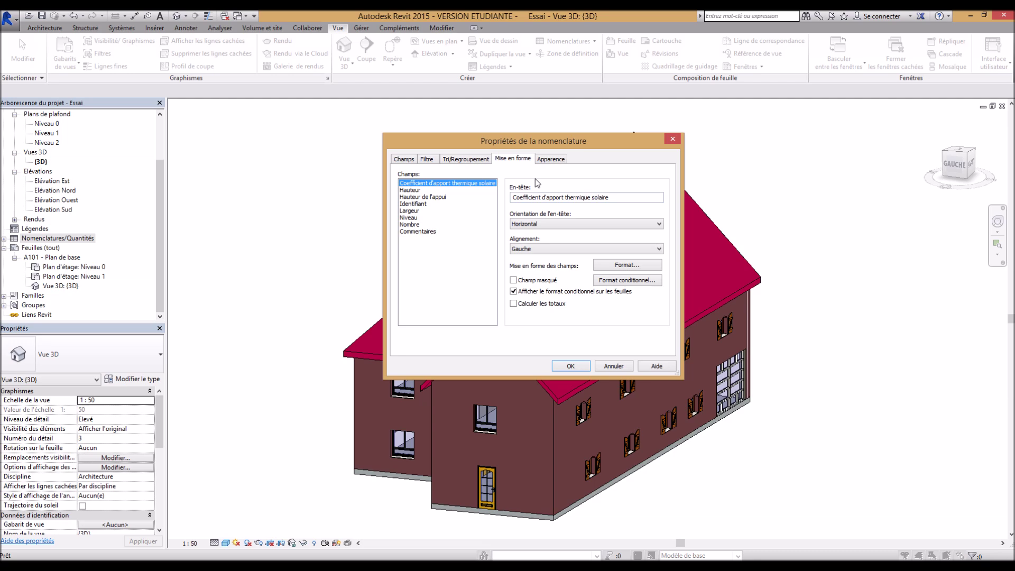
left_click(414, 161)
left_click(569, 365)
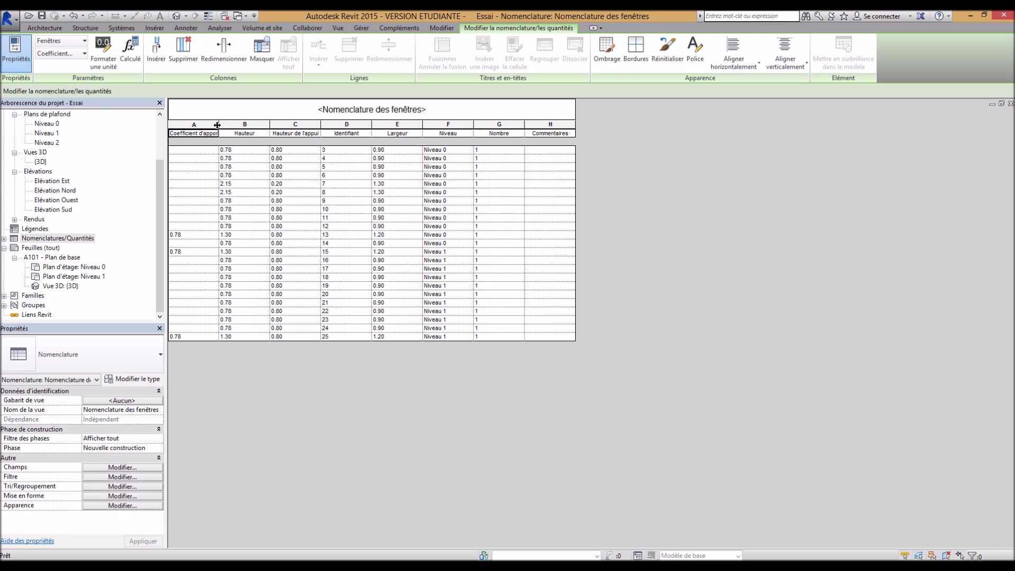
left_click_drag(219, 126, 256, 124)
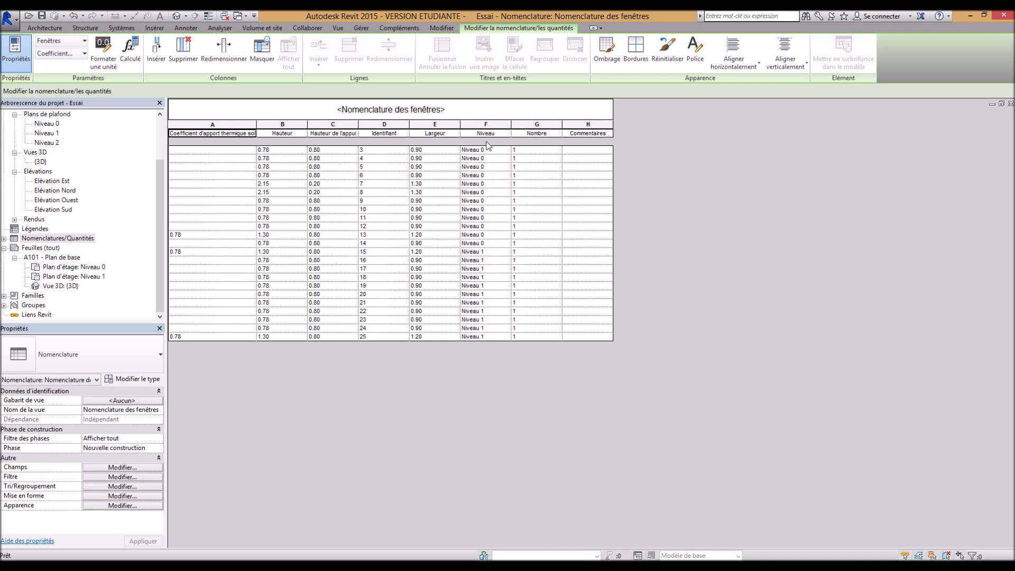
- Move the Identifiant field to the first position in the window schedule's field order
left_click(389, 125)
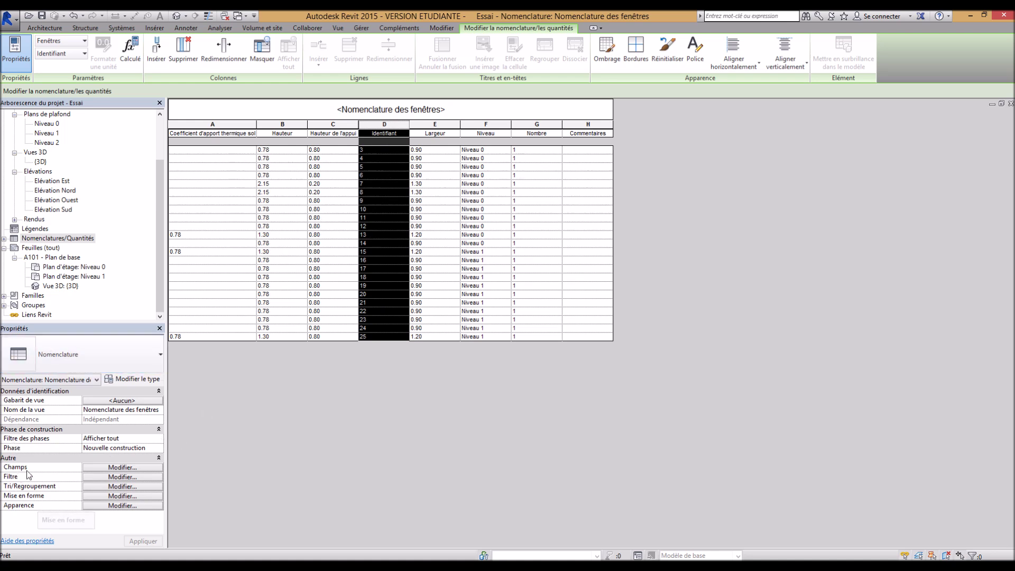
left_click(111, 497)
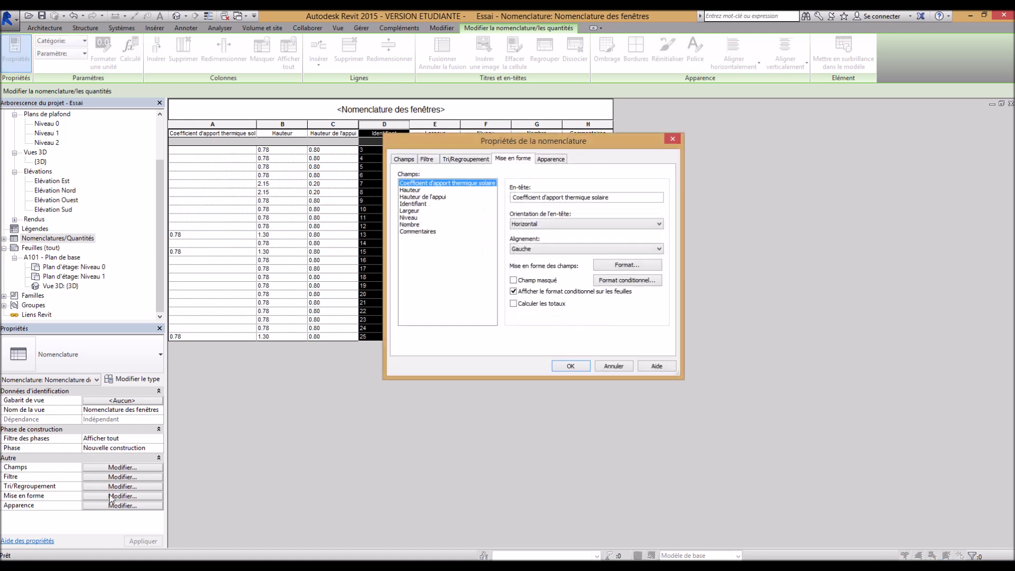
left_click(404, 159)
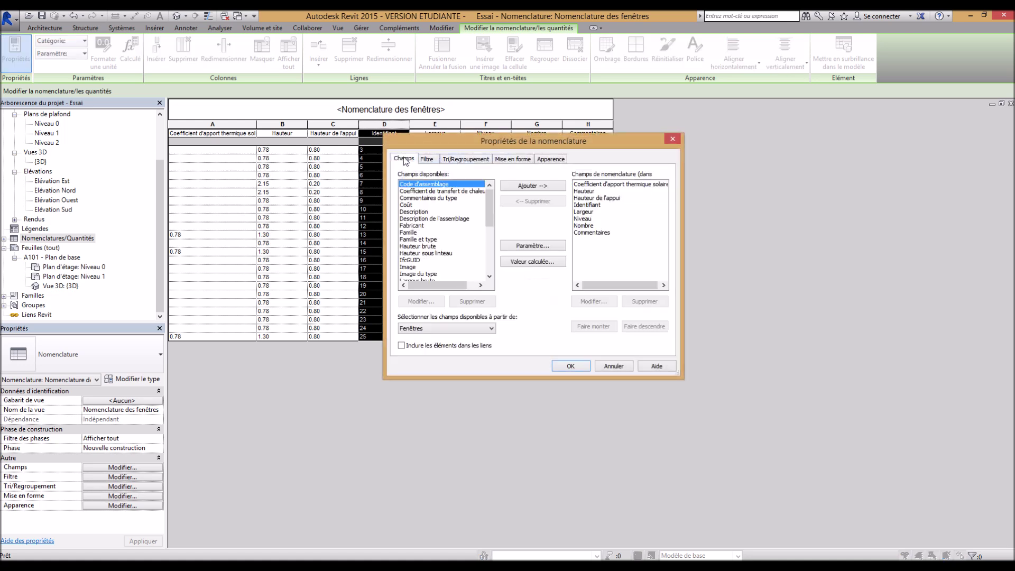
left_click_drag(463, 137, 525, 209)
left_click(648, 277)
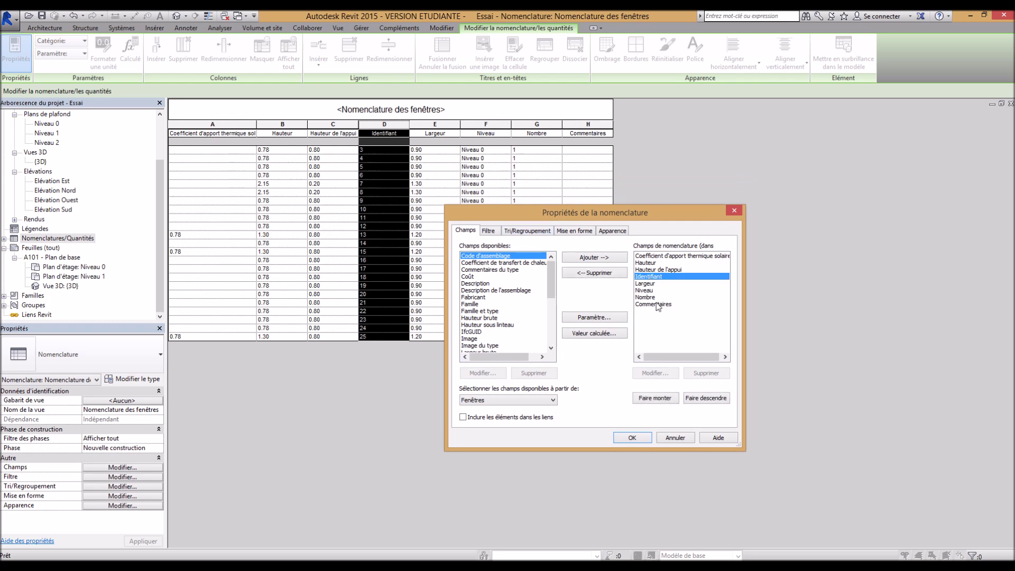
left_click(663, 399)
double_click(661, 398)
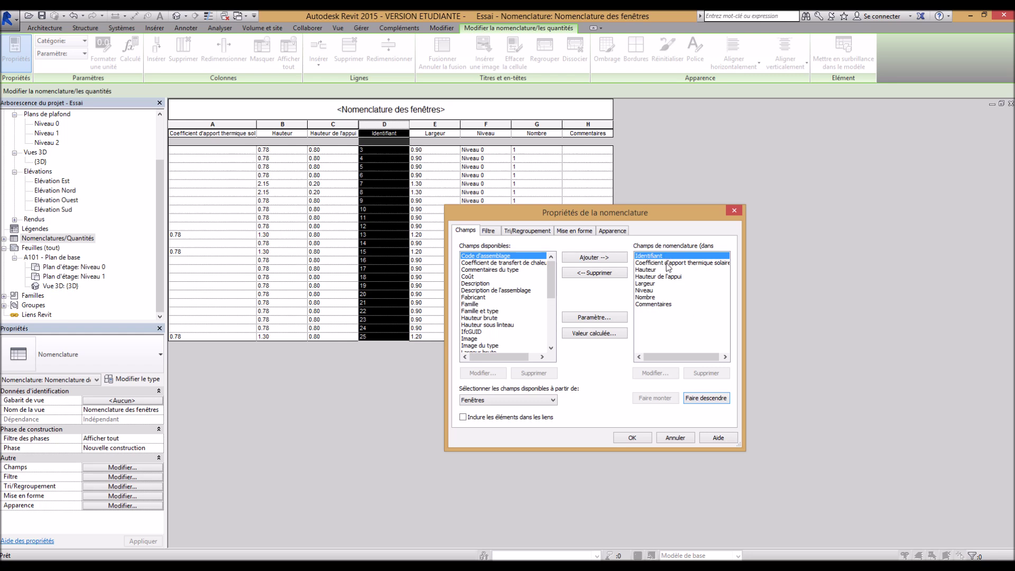
- Move the Nombre field up to the second position, directly after Identifiant
left_click(651, 297)
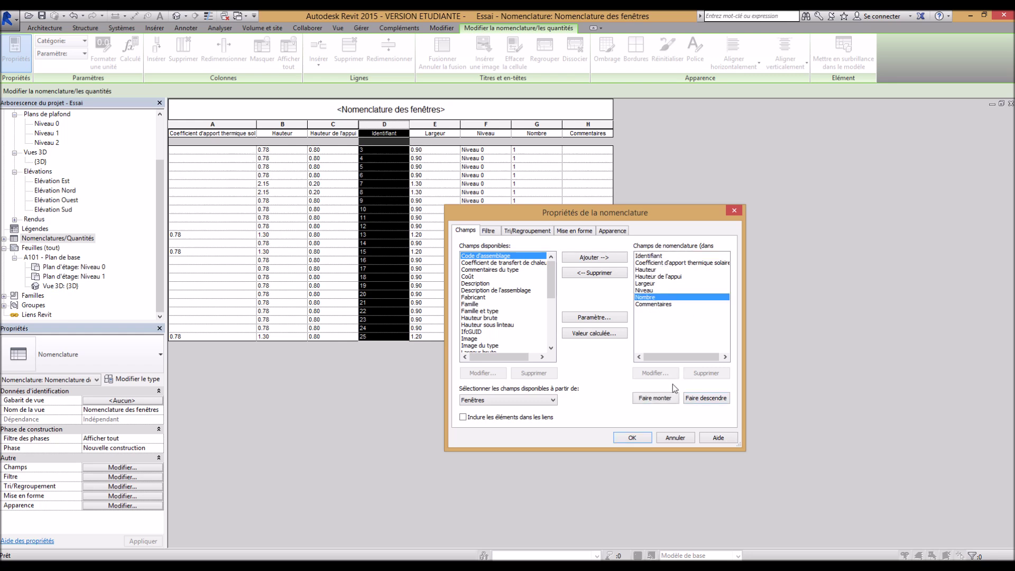
left_click(661, 398)
left_click(661, 398)
left_click(660, 398)
left_click(661, 398)
left_click(661, 398)
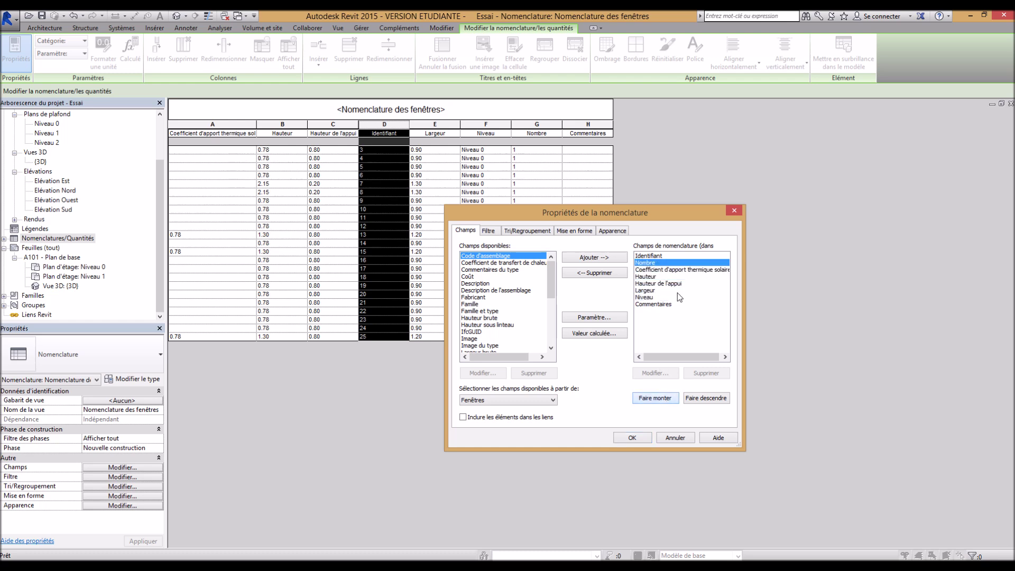
- Move the Niveau field directly after Identifiant, apply the new field order, and slightly narrow the Nombre column
left_click(648, 298)
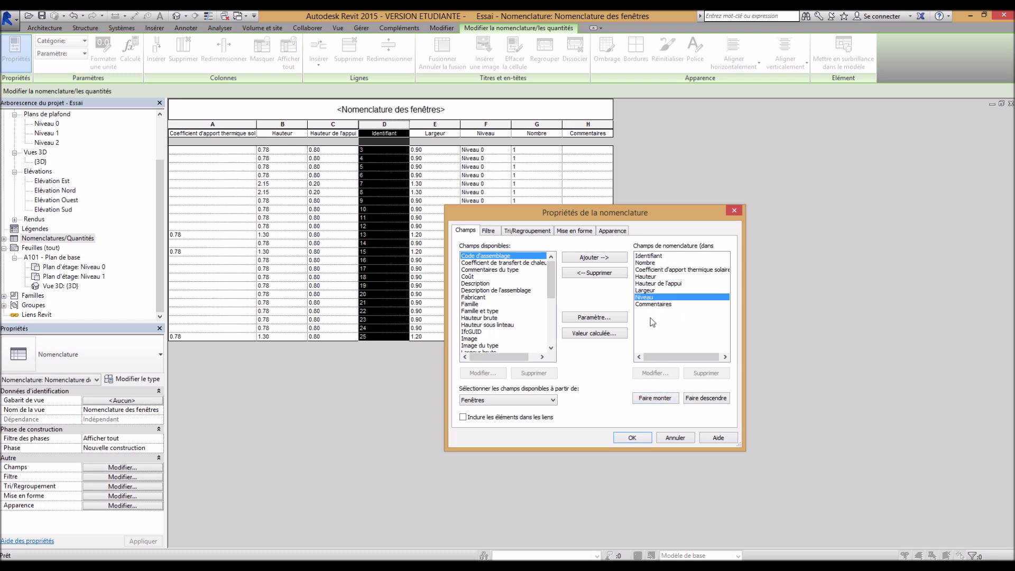
left_click(653, 399)
left_click(653, 399)
left_click(654, 399)
left_click(654, 399)
left_click(654, 399)
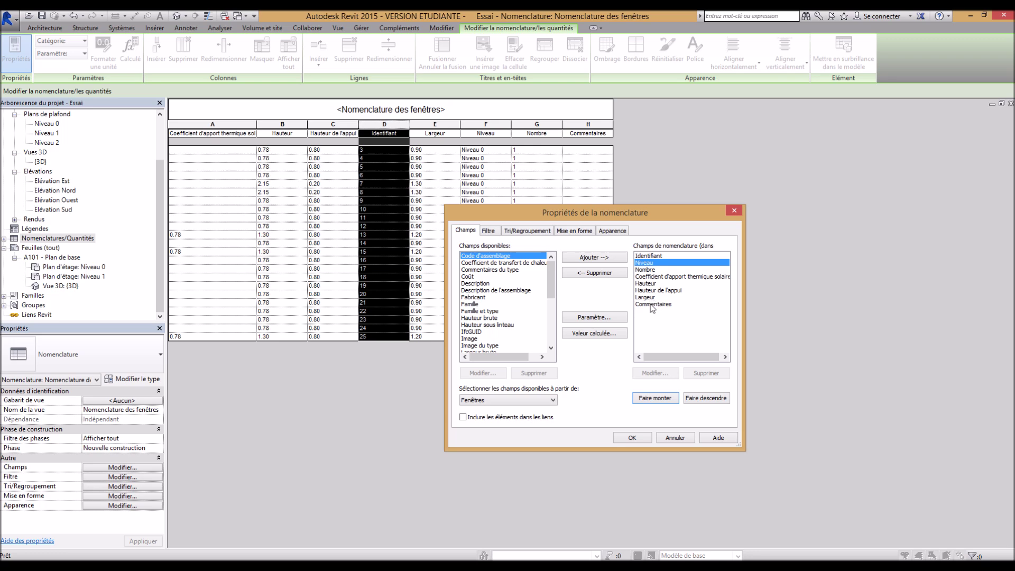
left_click(633, 437)
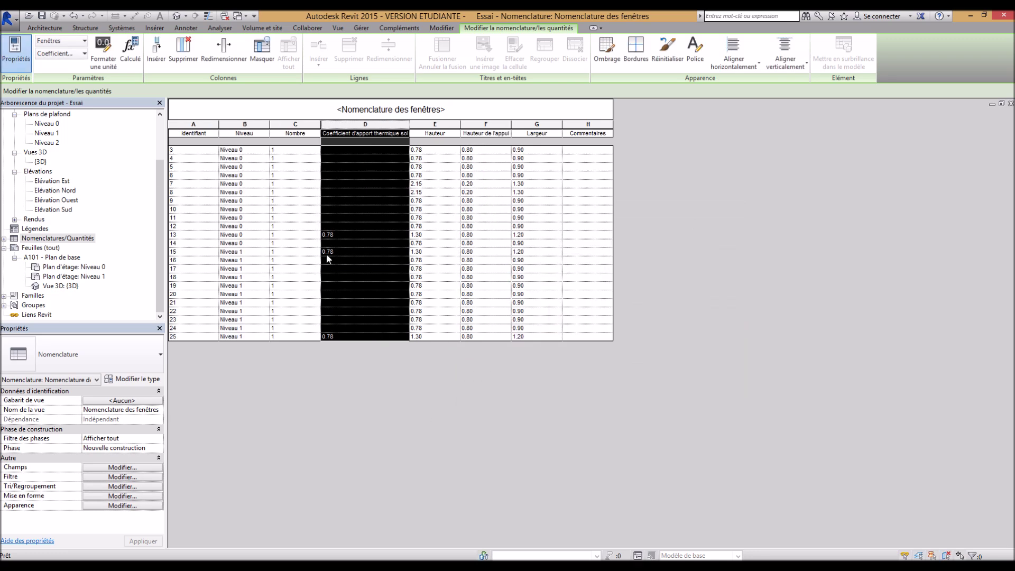
left_click_drag(321, 123, 309, 122)
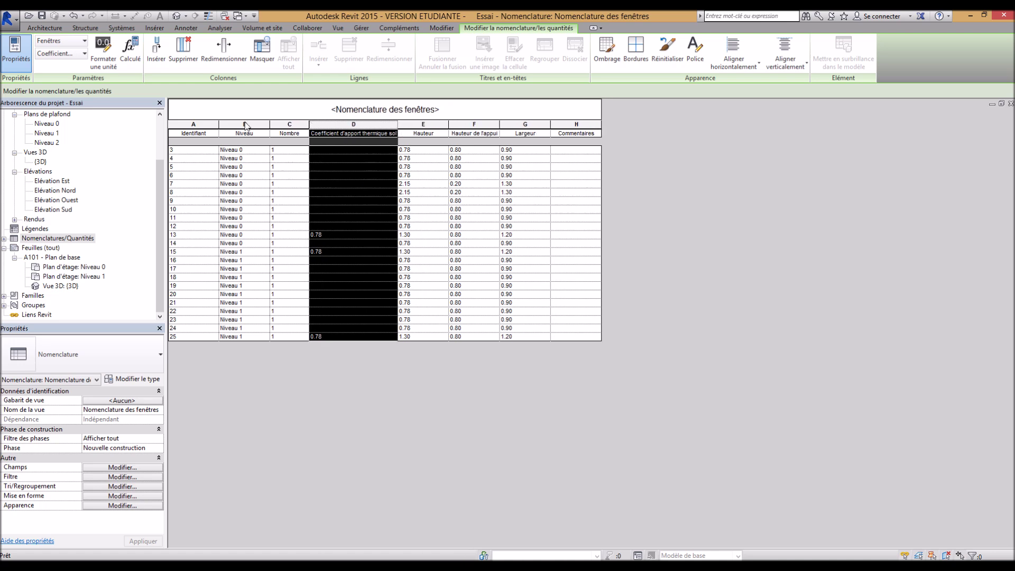
left_click(207, 127)
left_click(241, 126)
left_click(305, 126)
left_click(394, 126)
left_click(424, 127)
left_click(493, 126)
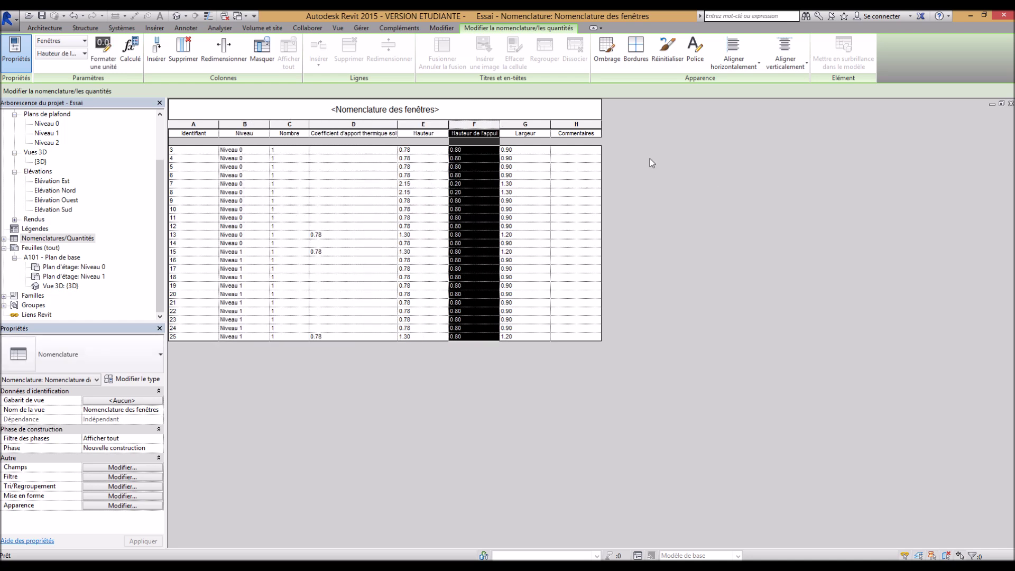
- Delete the Coefficient d'apport thermique solaire column from the window schedule
left_click(363, 127)
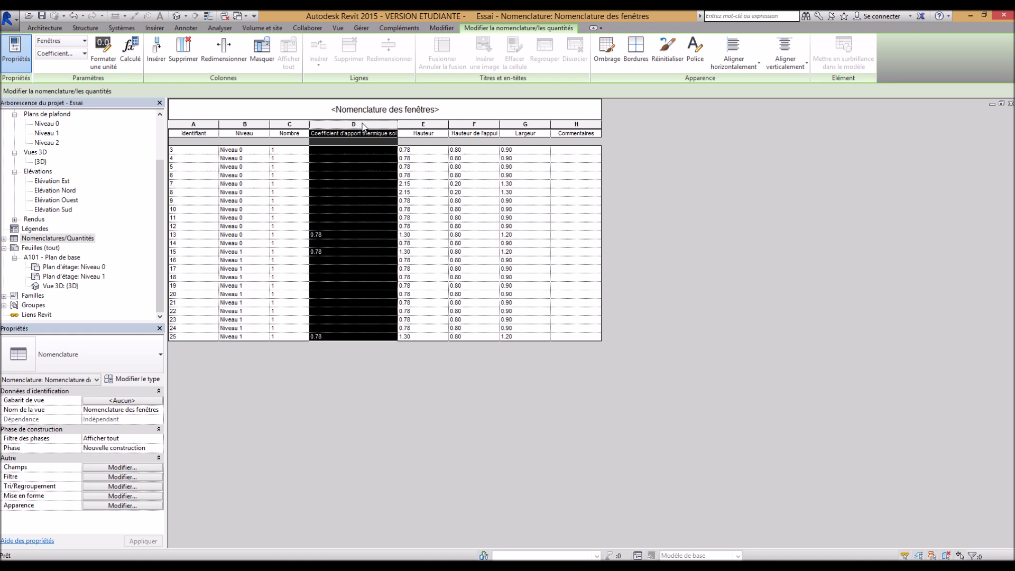
right_click(364, 127)
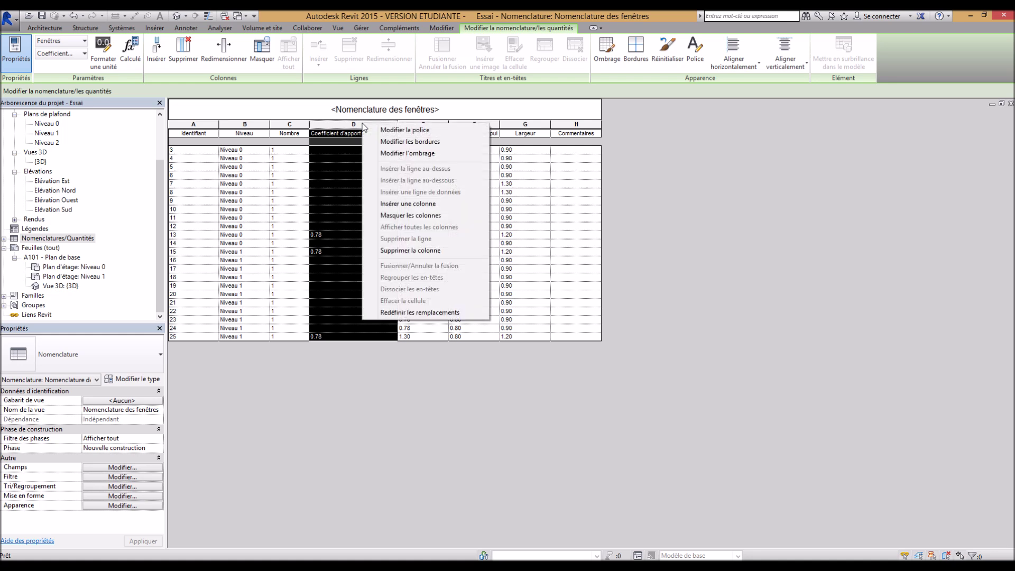
left_click(429, 250)
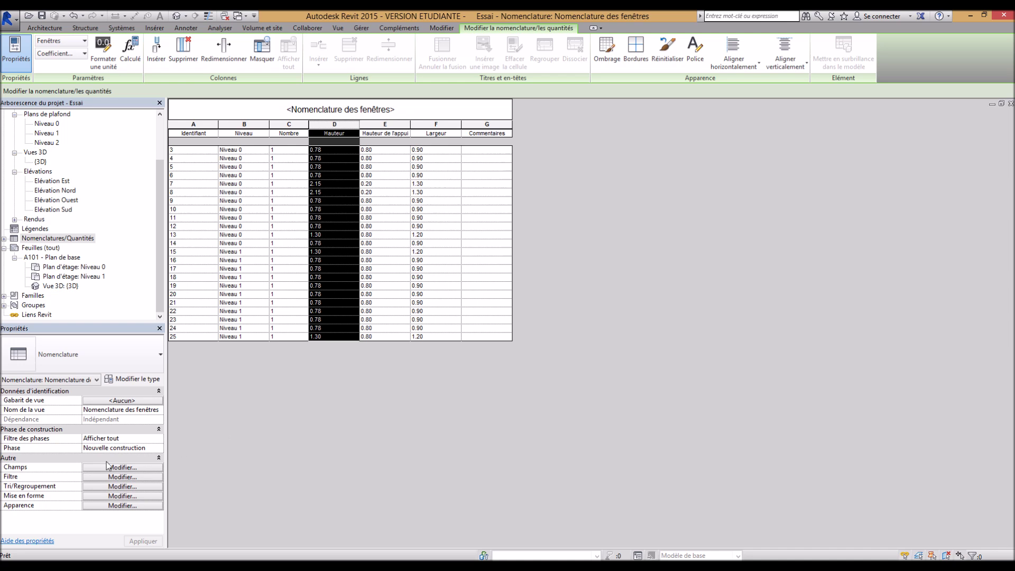
- Sort the window schedule by Hauteur in ascending order
left_click(117, 486)
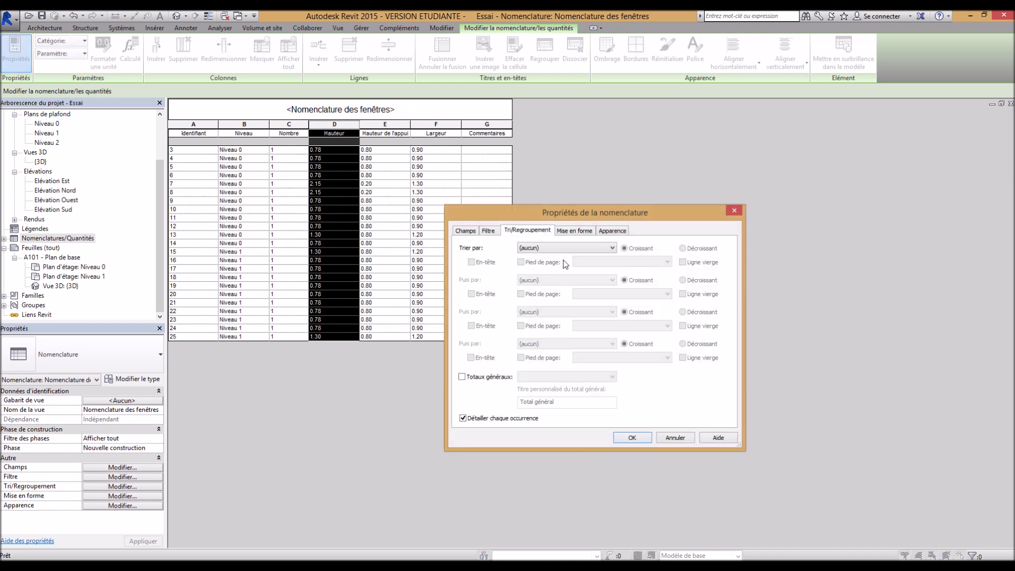
left_click(540, 250)
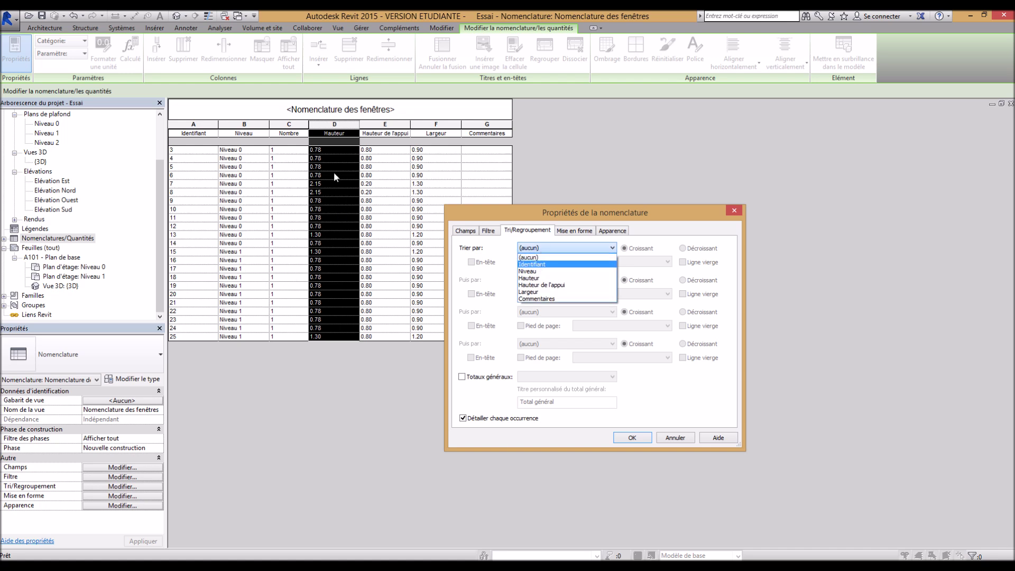
left_click(544, 278)
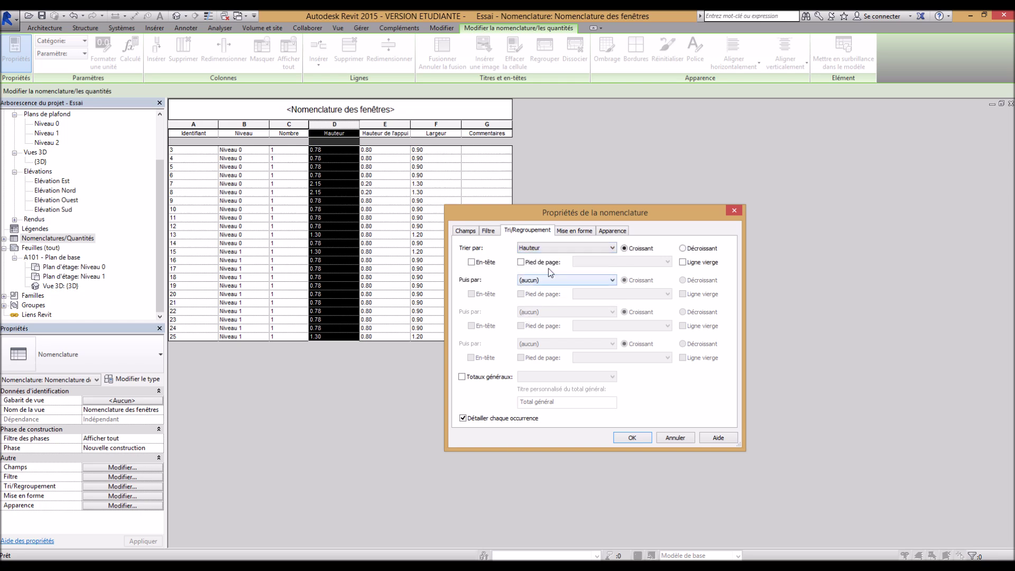
left_click(635, 437)
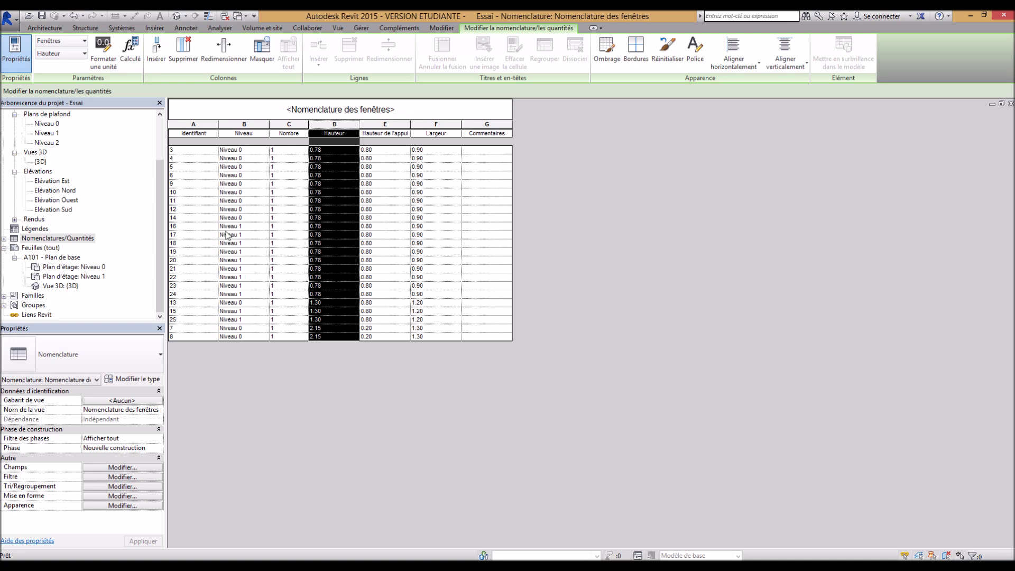
- Set the window schedule to sort by Identifiant in ascending order
left_click(111, 487)
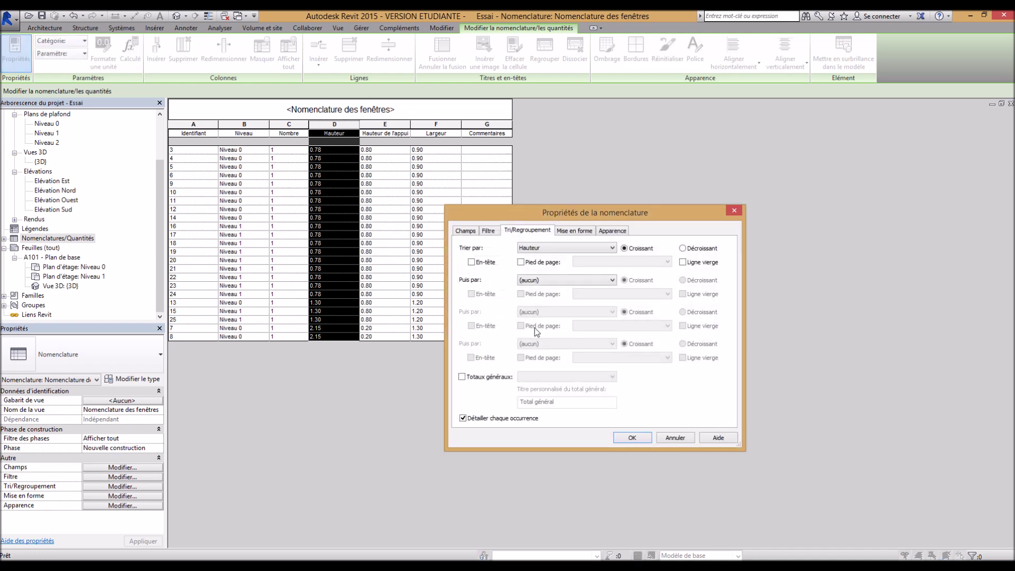
left_click(550, 246)
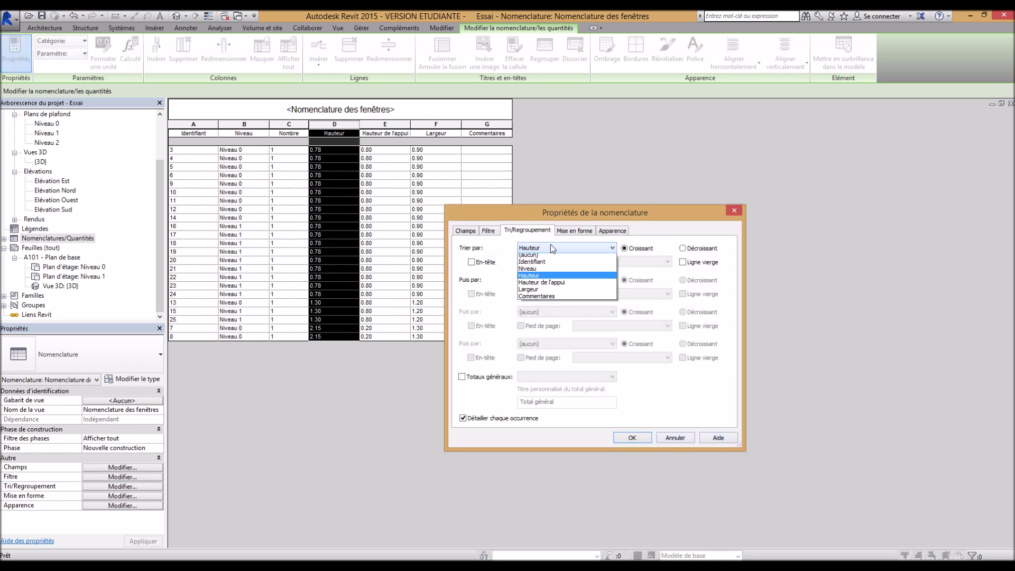
left_click(547, 262)
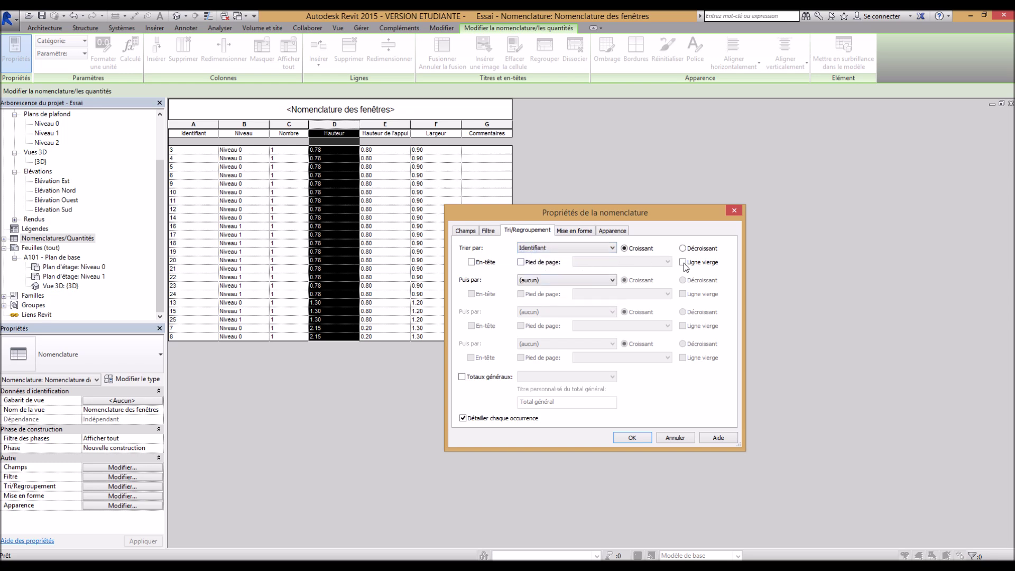
left_click(632, 437)
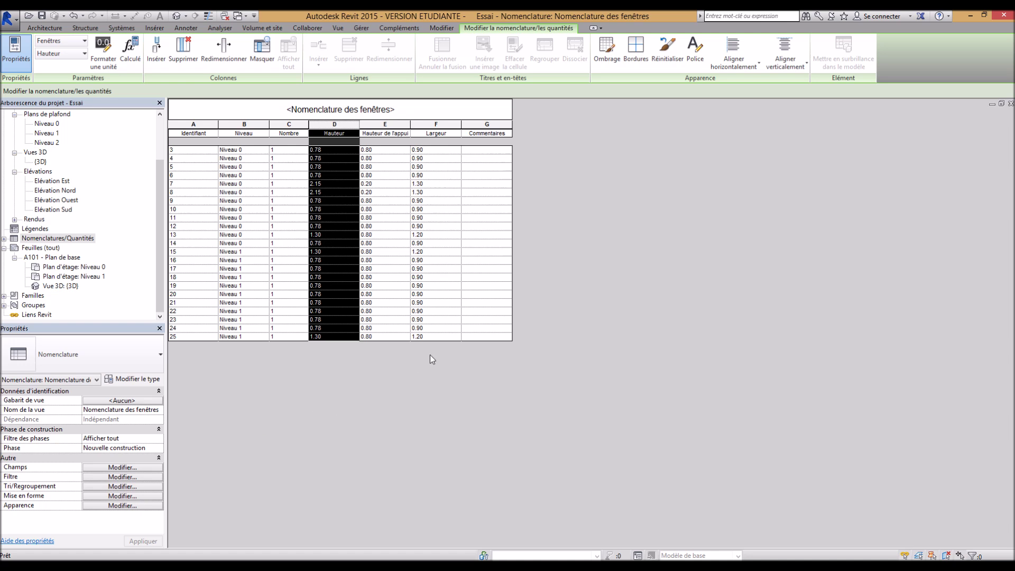
- Add the fields Description and Famille to the window schedule and apply the change
left_click(116, 468)
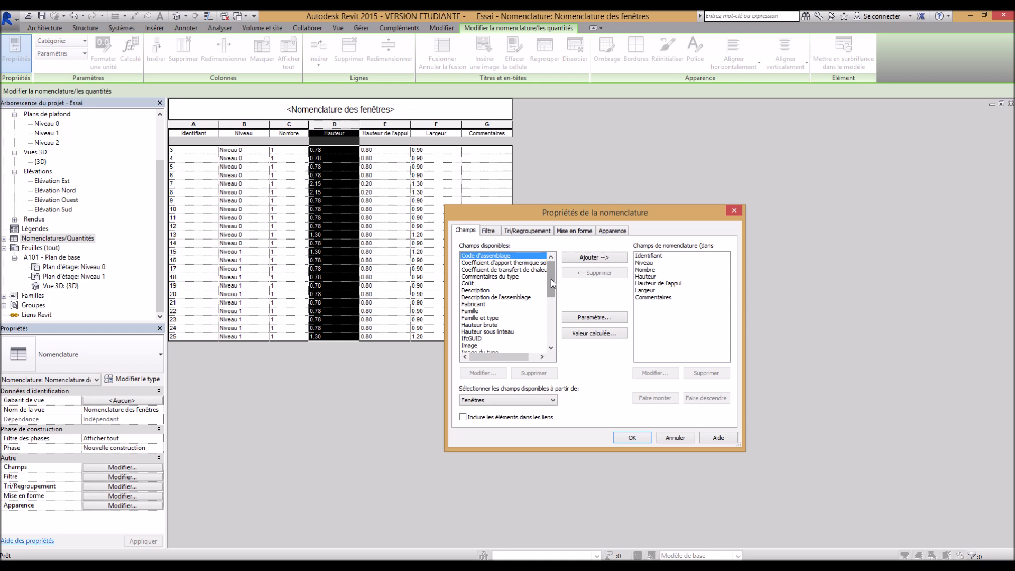
scroll(551, 278, "down", 1)
left_click(485, 277)
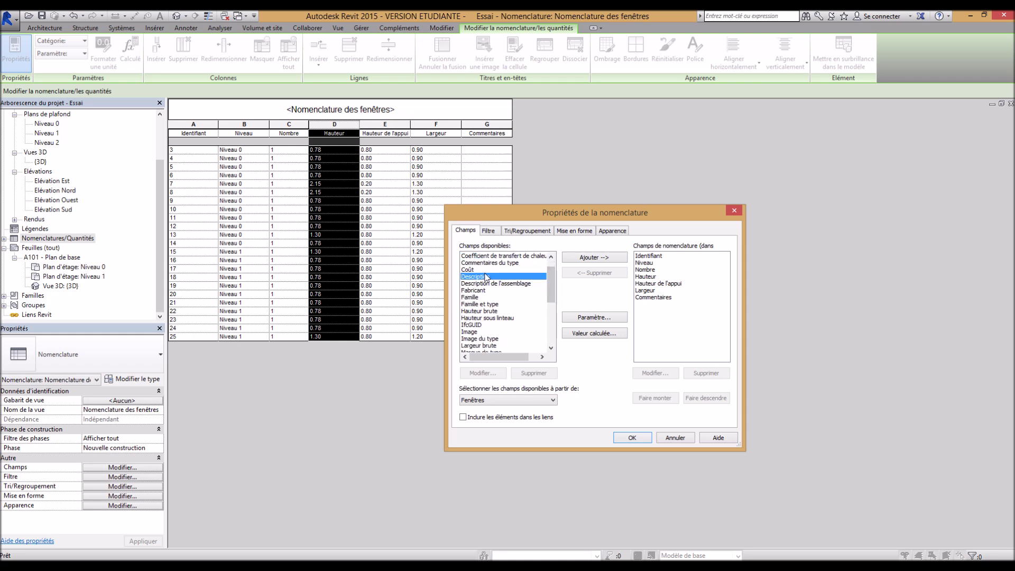
left_click(583, 263)
scroll(553, 284, "down", 1)
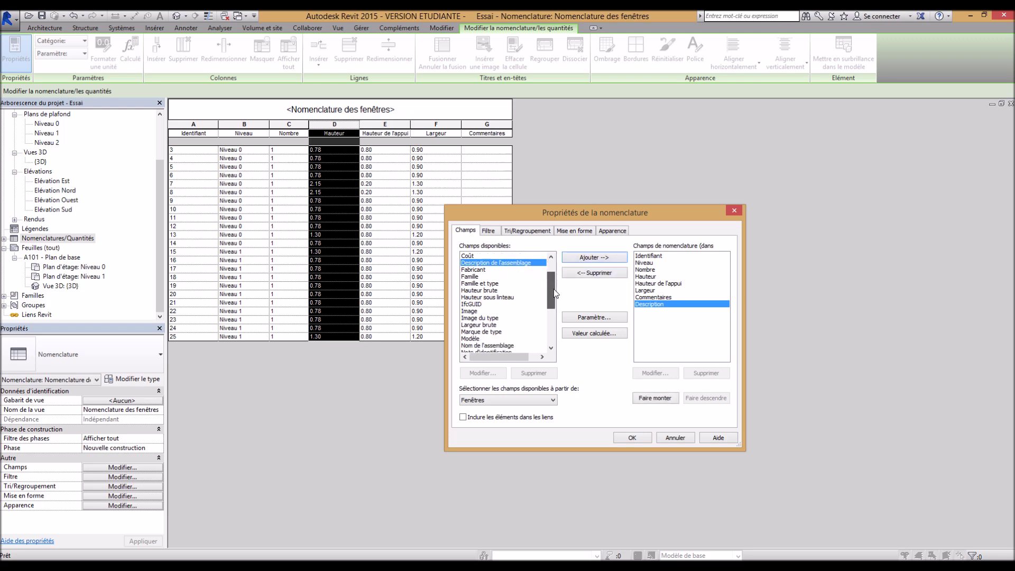
left_click(473, 276)
left_click(612, 259)
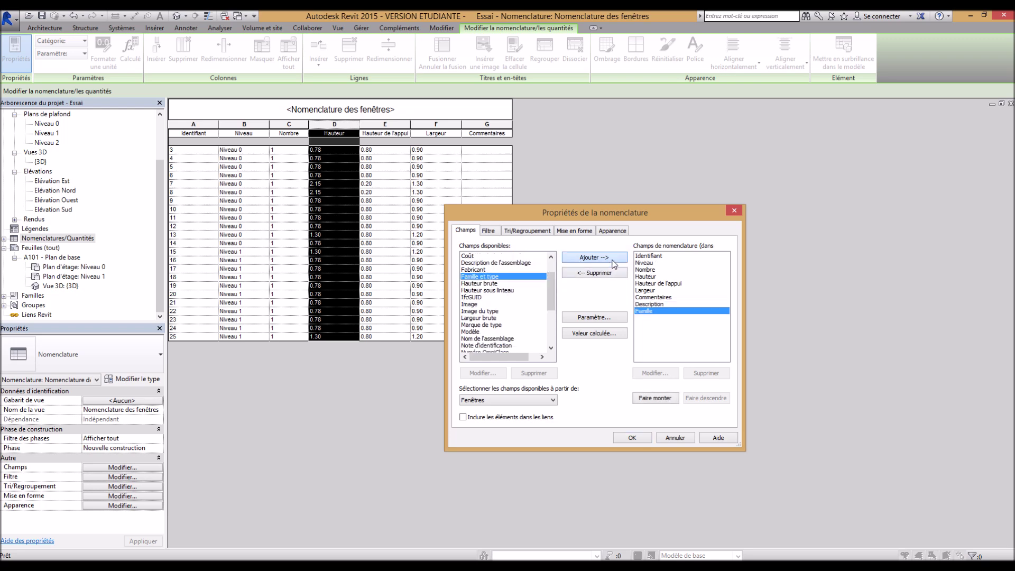
left_click(632, 438)
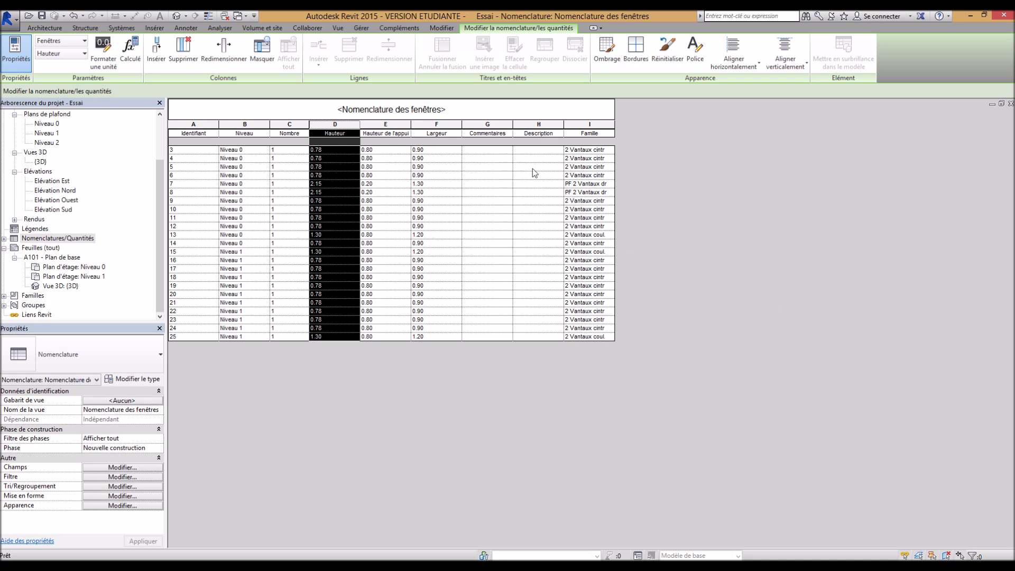
- Delete the Description column from the window schedule
left_click(589, 125)
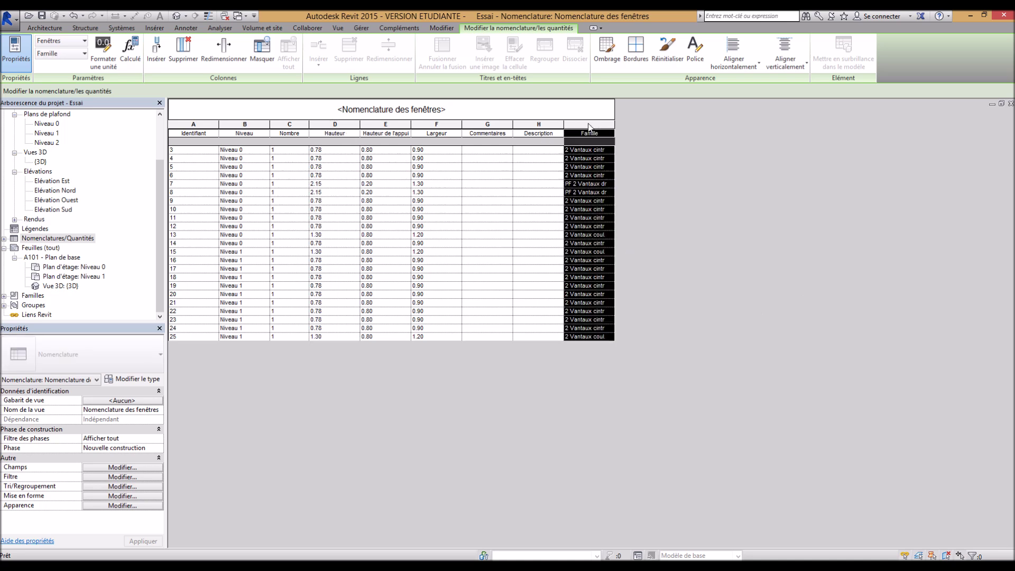
left_click(533, 127)
left_click(534, 150)
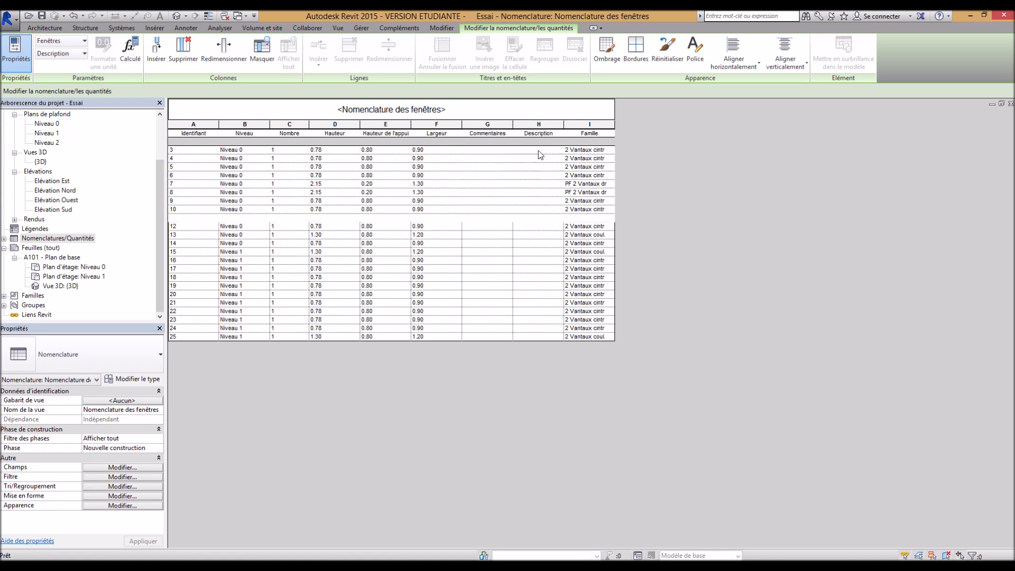
left_click(533, 125)
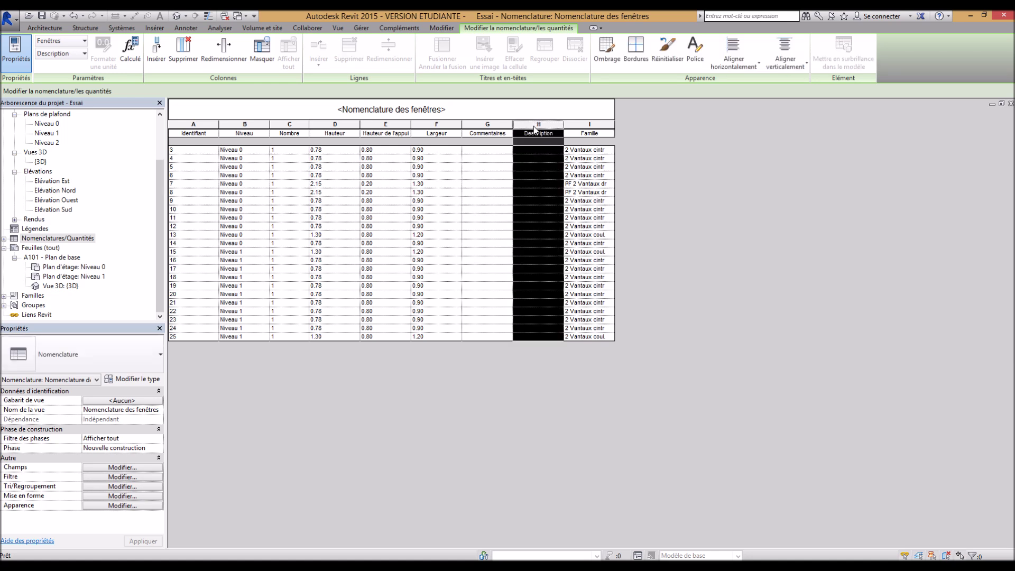
right_click(533, 126)
left_click(649, 254)
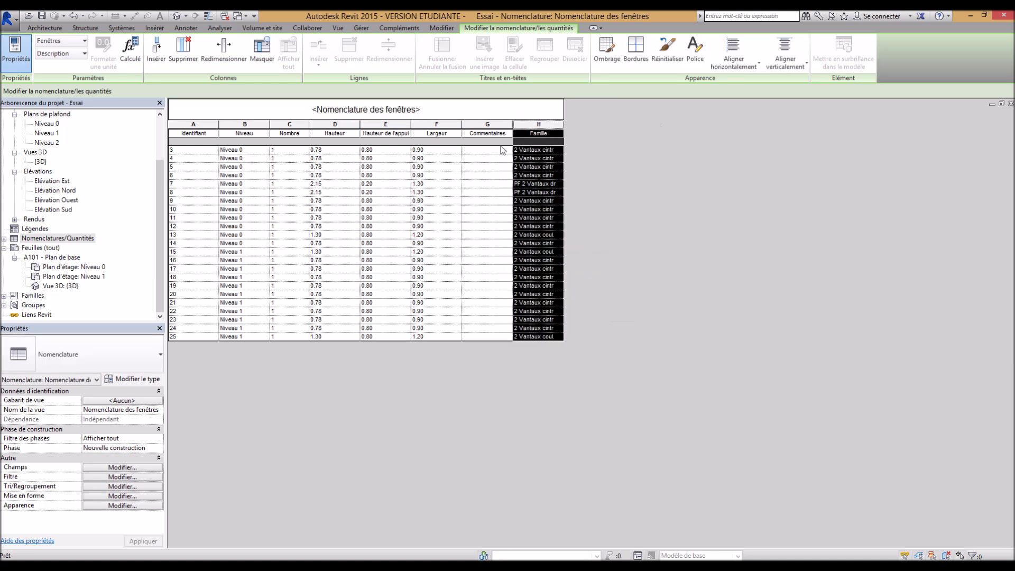
- Move the Famille field up in the window schedule so it sits between Nombre and Hauteur
left_click(109, 486)
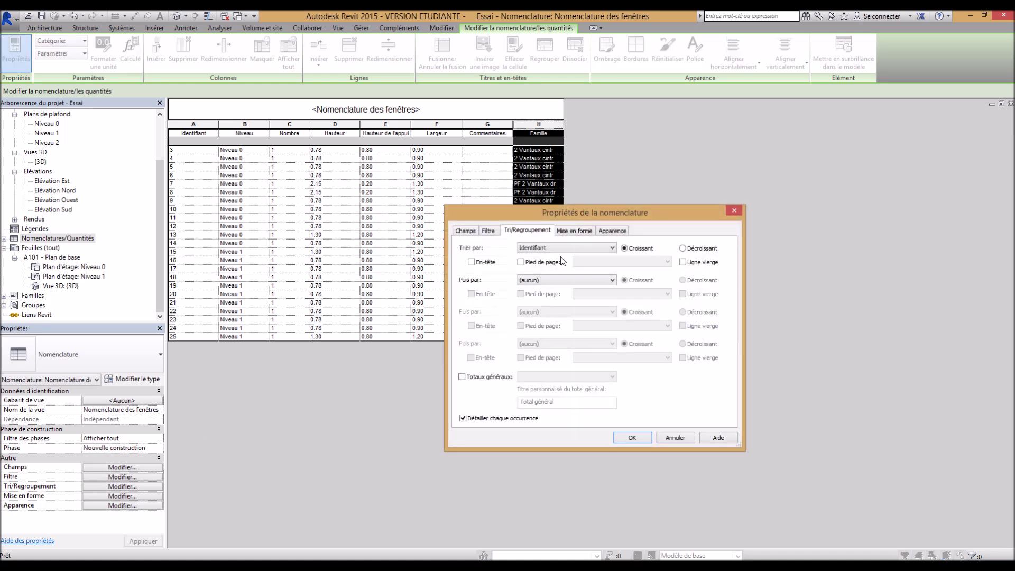
left_click(465, 231)
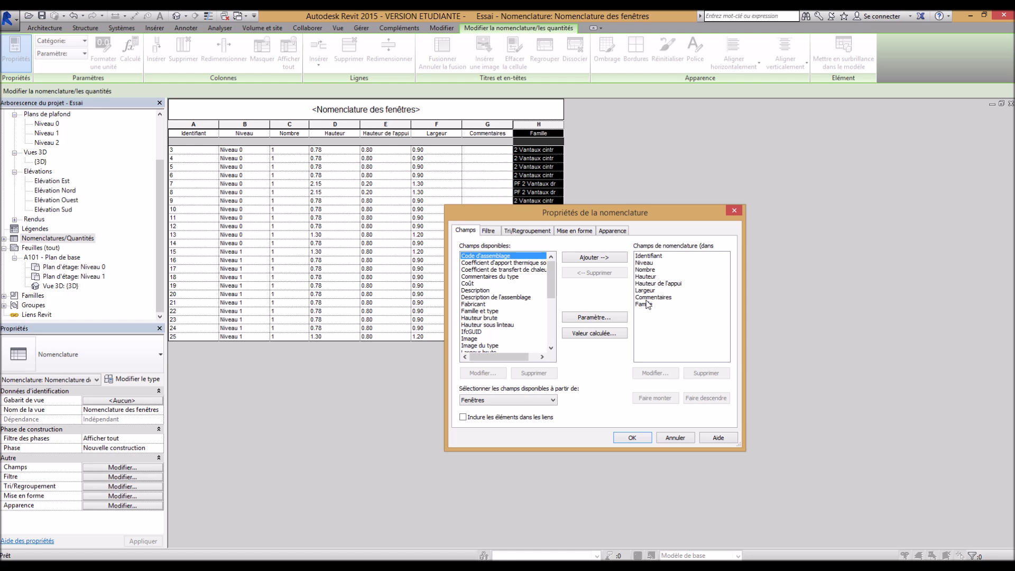
left_click(645, 304)
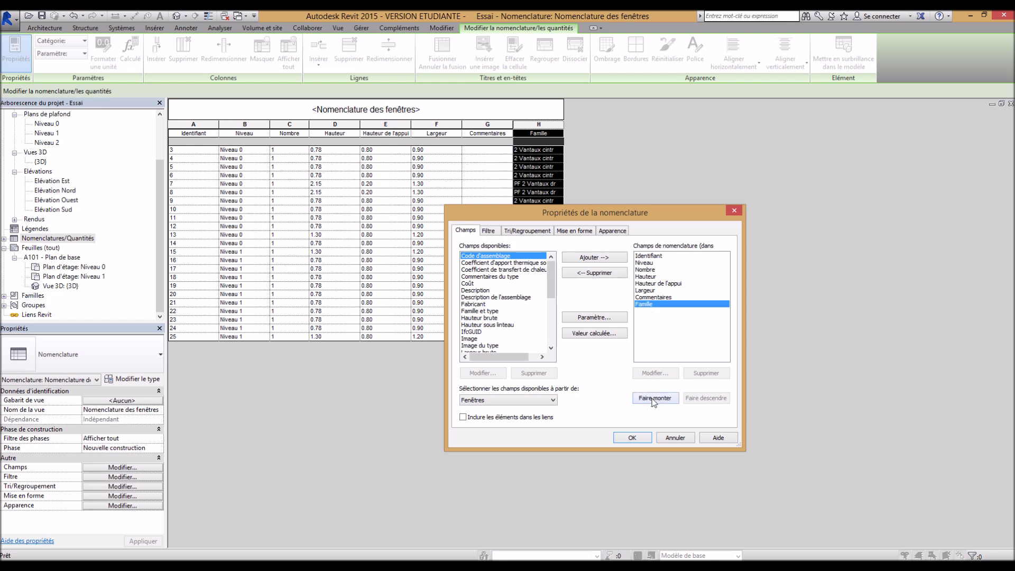
left_click(652, 399)
left_click(652, 399)
left_click(653, 399)
left_click(652, 399)
left_click(629, 438)
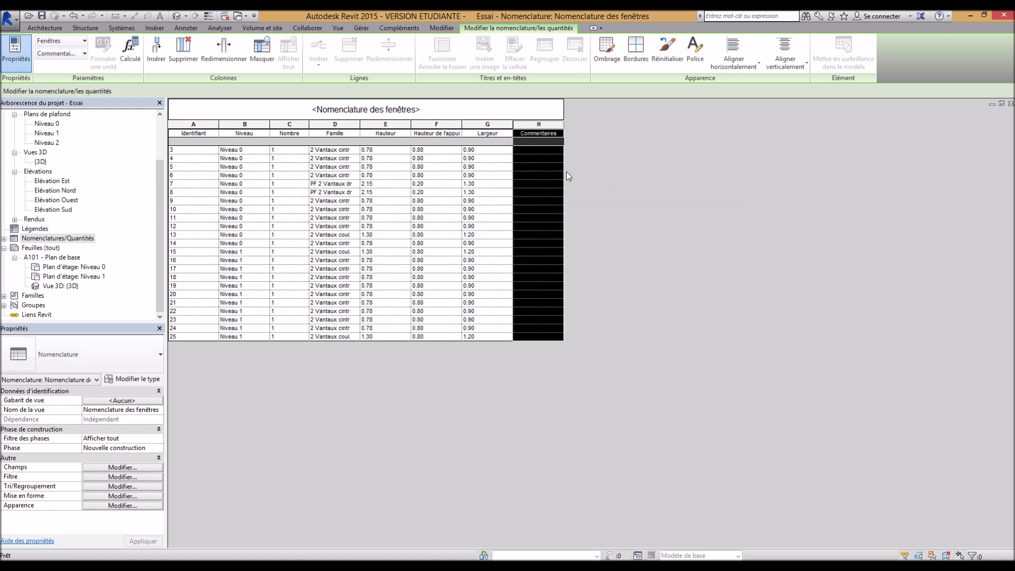
- Group the Hauteur, Hauteur de l'appui and Largeur column headers under one shared header cell
left_click_drag(505, 137, 398, 139)
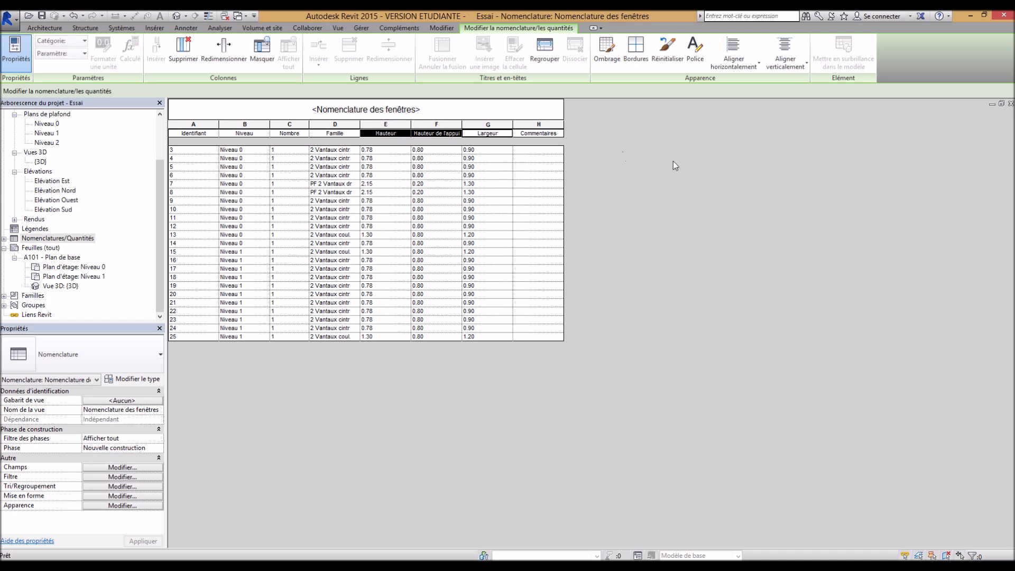
key("Escape")
left_click(506, 135)
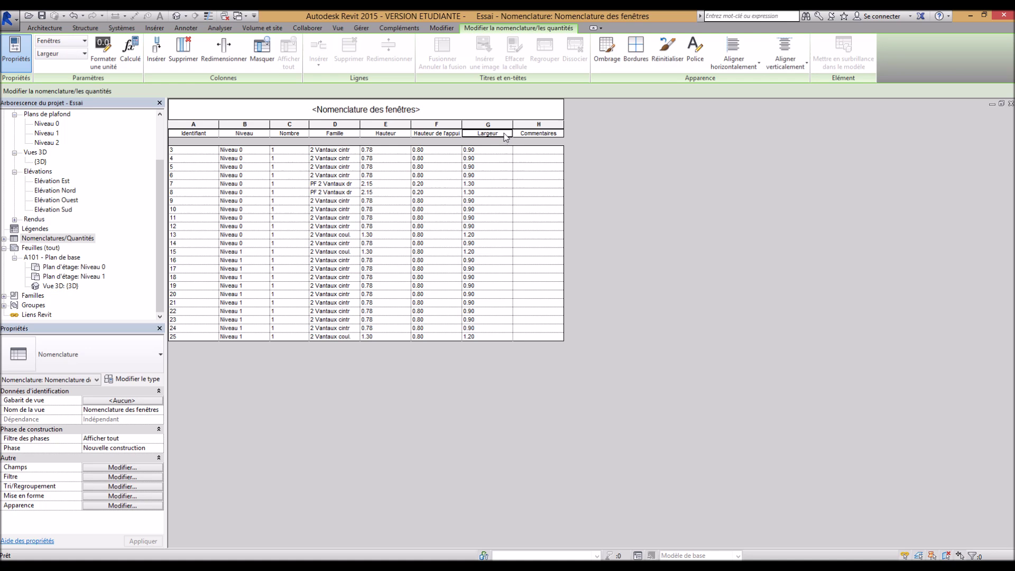
left_click_drag(506, 136, 405, 137)
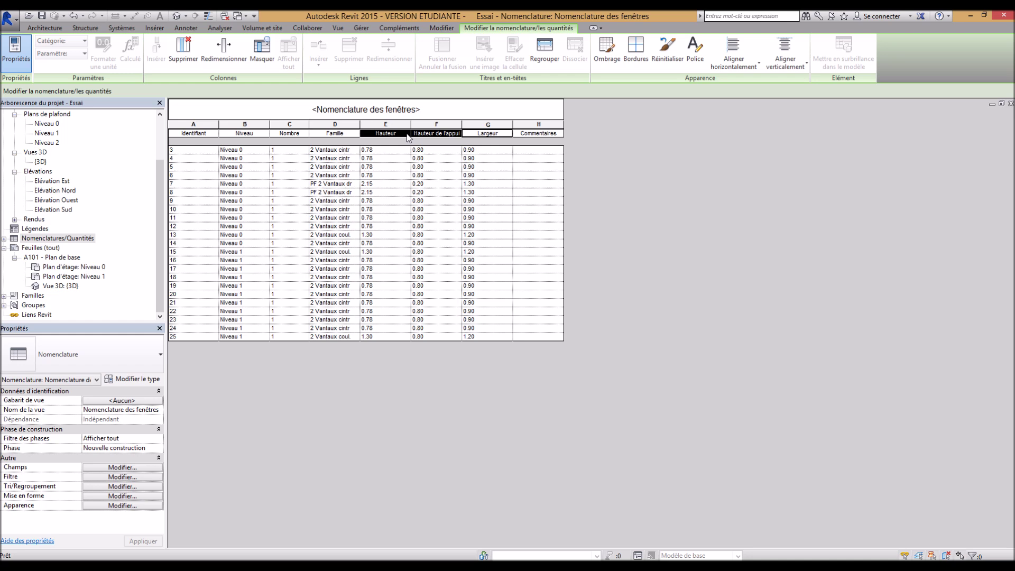
right_click(408, 138)
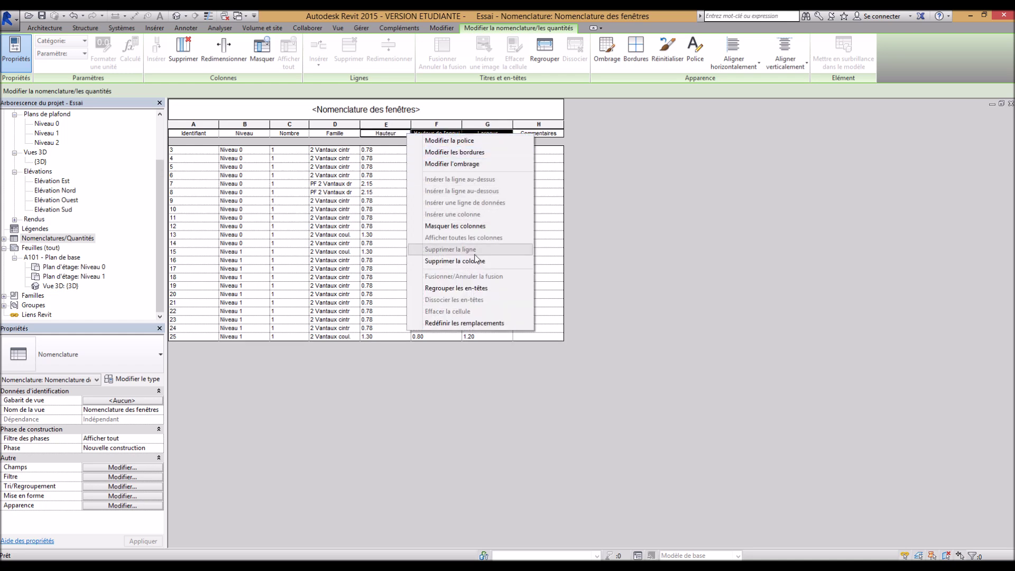
left_click(455, 288)
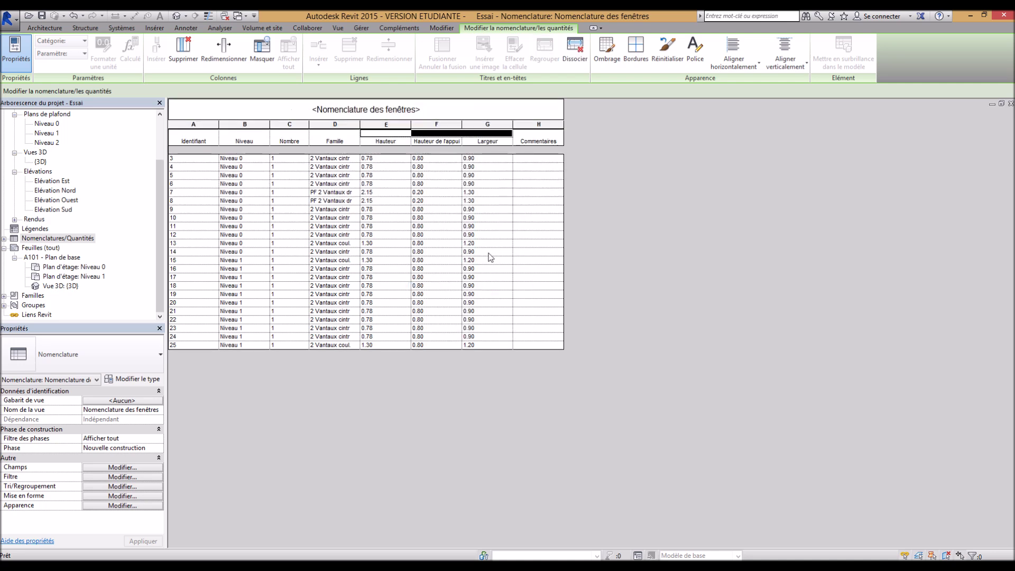
- Title the grouped header above the height, sill height and width columns "Dimensions"
left_click(384, 140)
left_click(432, 134)
type("Dimensions")
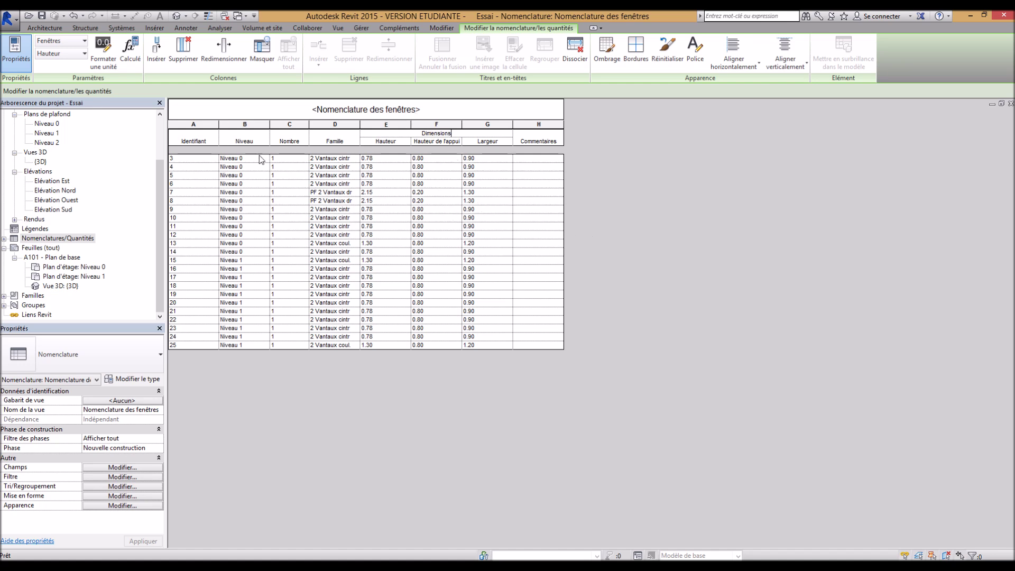
- Rename the Identifiant column header as "Numéro"
left_click(208, 143)
left_click(210, 146)
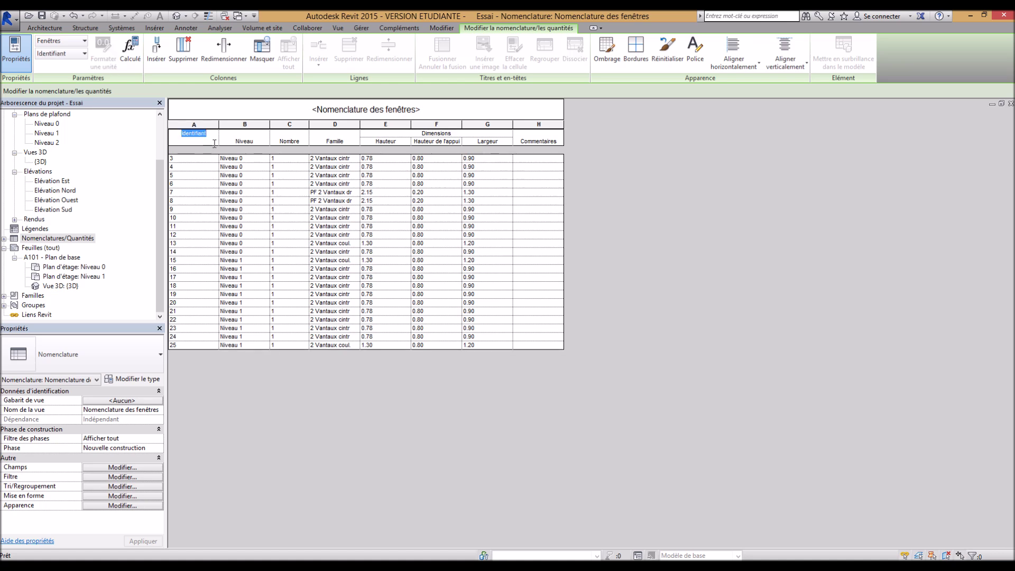
type("Numéro")
left_click(525, 243)
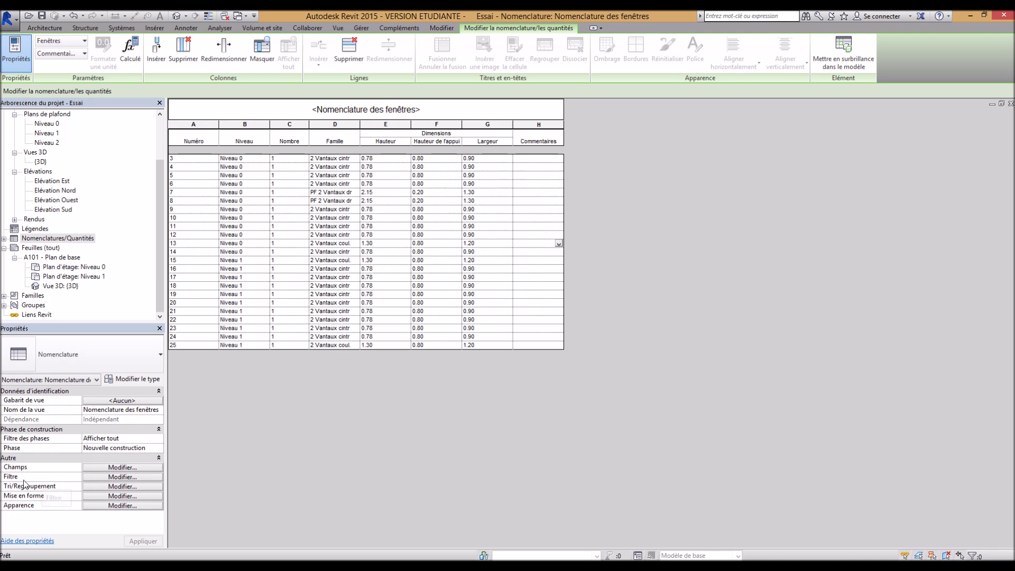
- Set the alignment of the Hauteur field to Centre in the schedule formatting and apply it
left_click(123, 468)
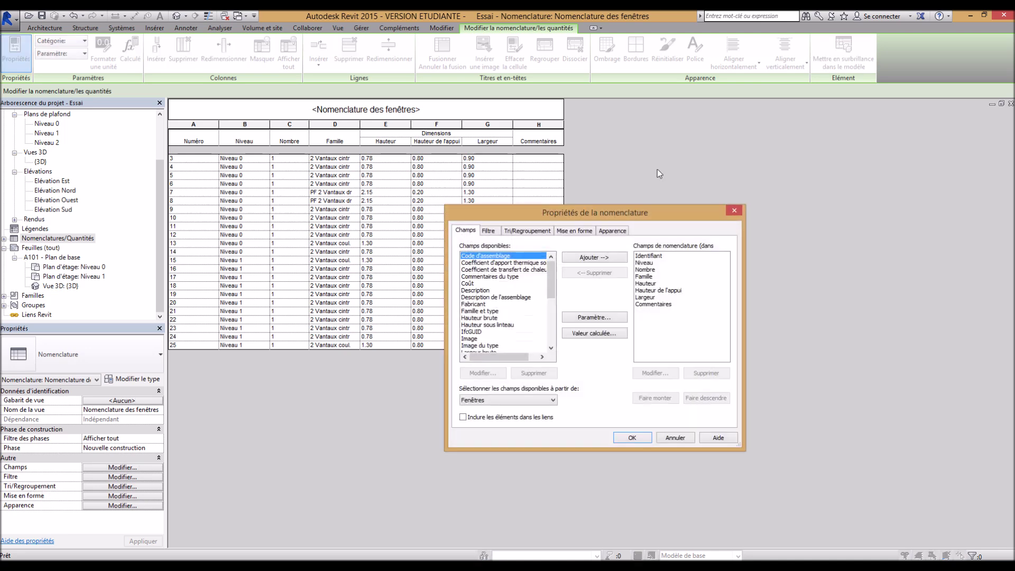
left_click(587, 231)
left_click(511, 262)
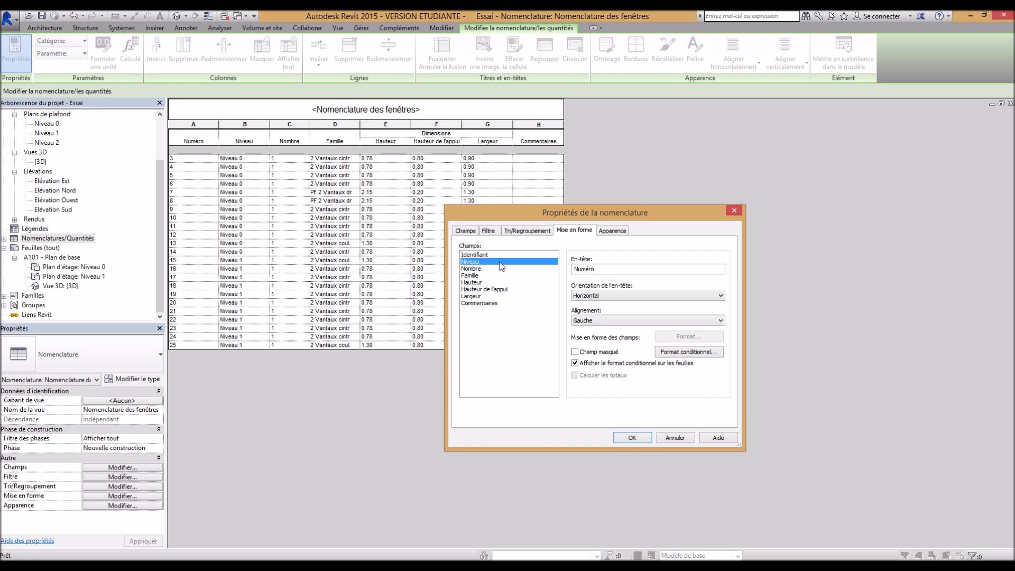
left_click(487, 268)
left_click(479, 282)
key("Tab")
left_click(608, 296)
left_click(611, 301)
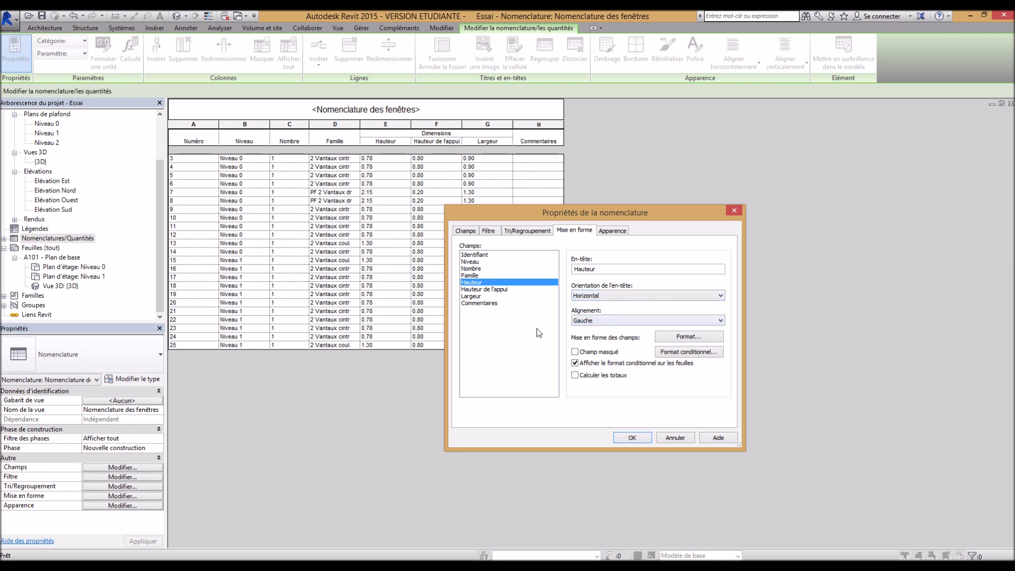
left_click(606, 322)
left_click(613, 337)
left_click(631, 438)
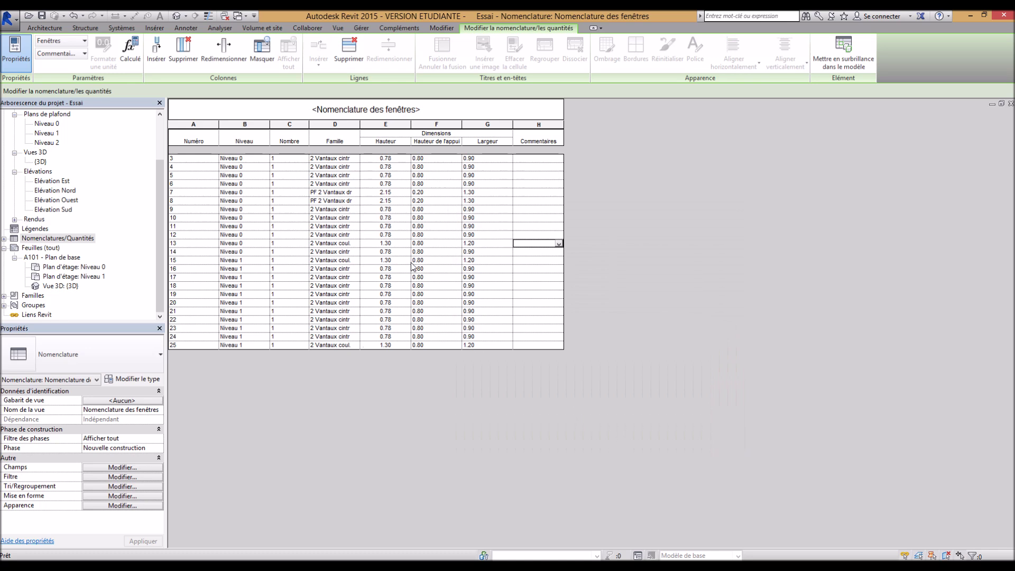
- Set the alignment of the Hauteur de l'appui and Largeur fields to Centre and apply the formatting
left_click(437, 161)
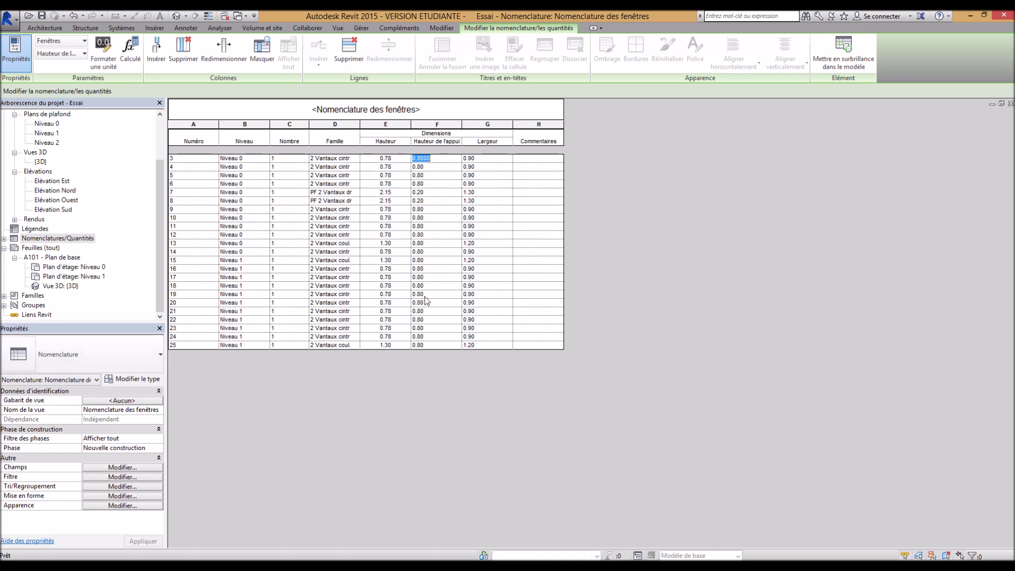
left_click(122, 486)
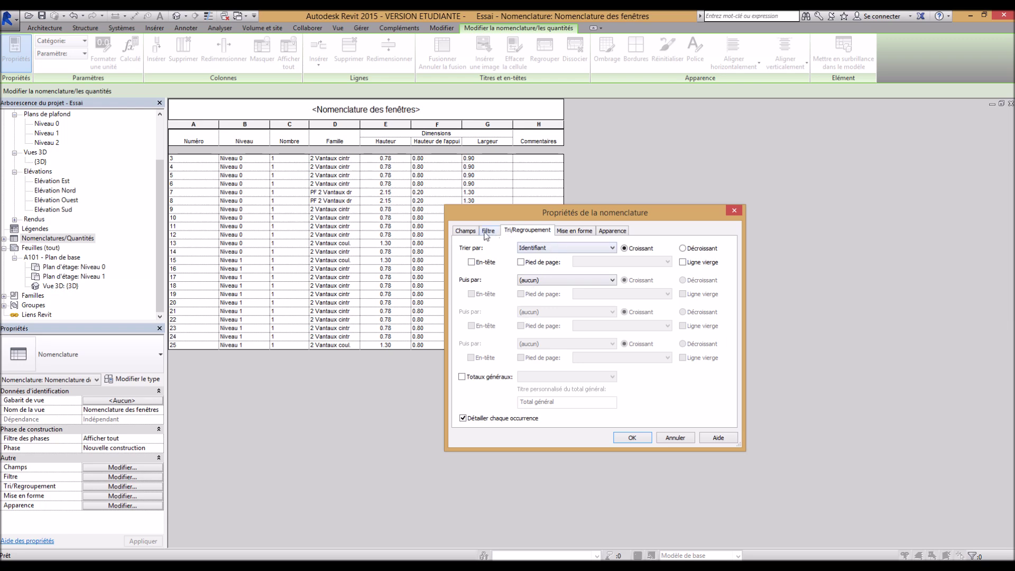
left_click(465, 231)
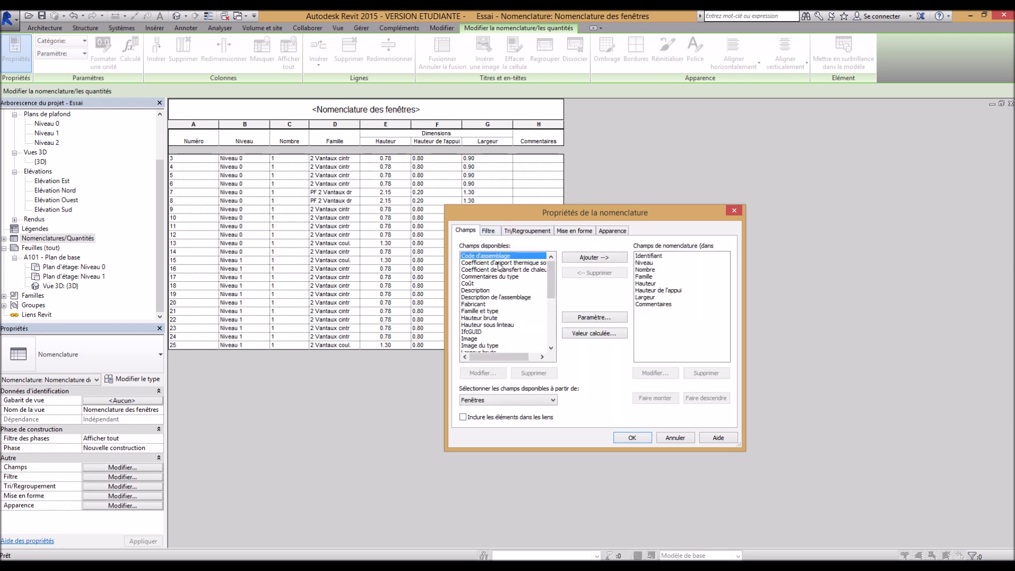
left_click(587, 231)
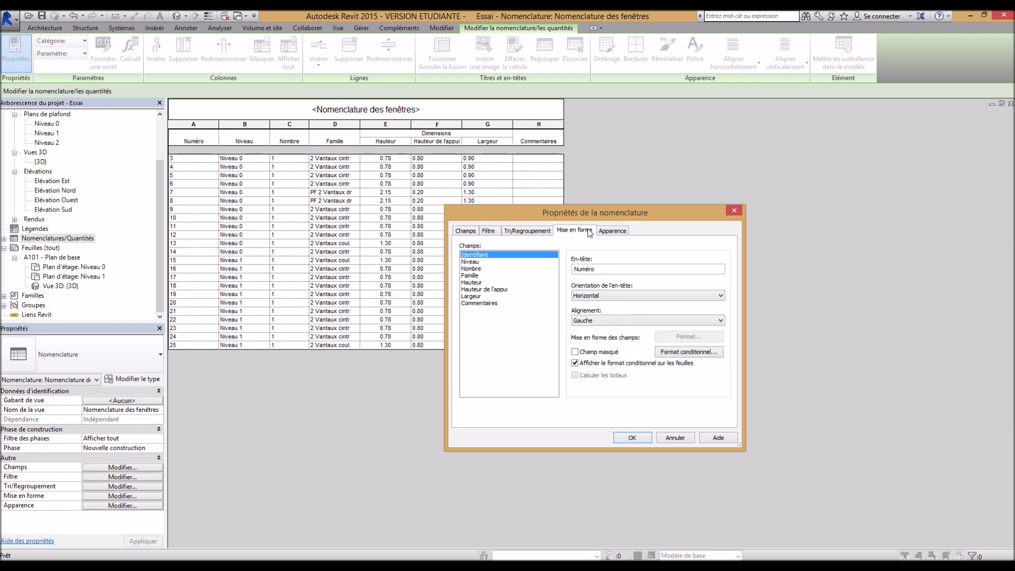
left_click(476, 284)
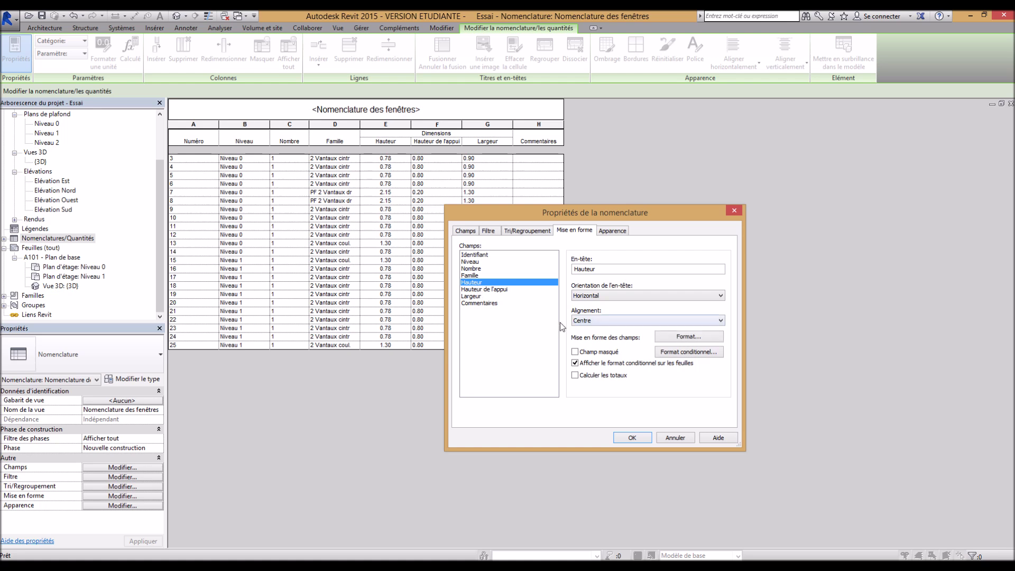
left_click(500, 289)
left_click(586, 320)
left_click(586, 337)
left_click(497, 296)
left_click(586, 320)
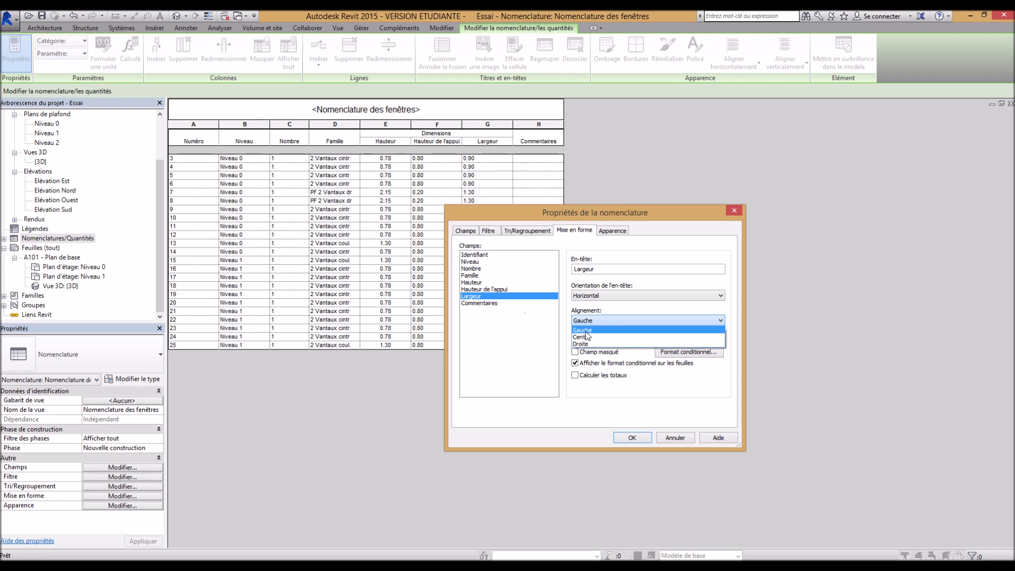
left_click(586, 337)
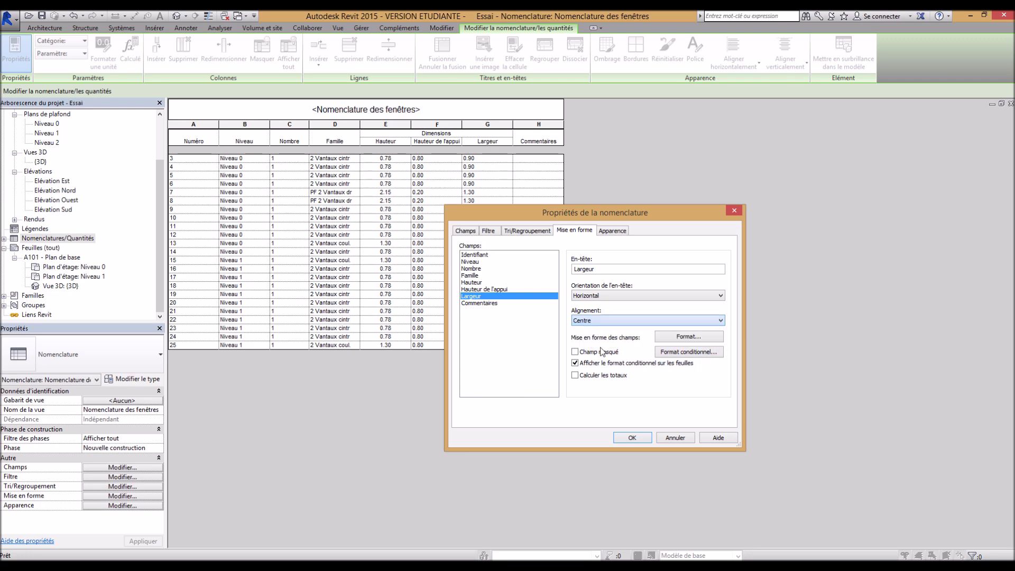
left_click(632, 438)
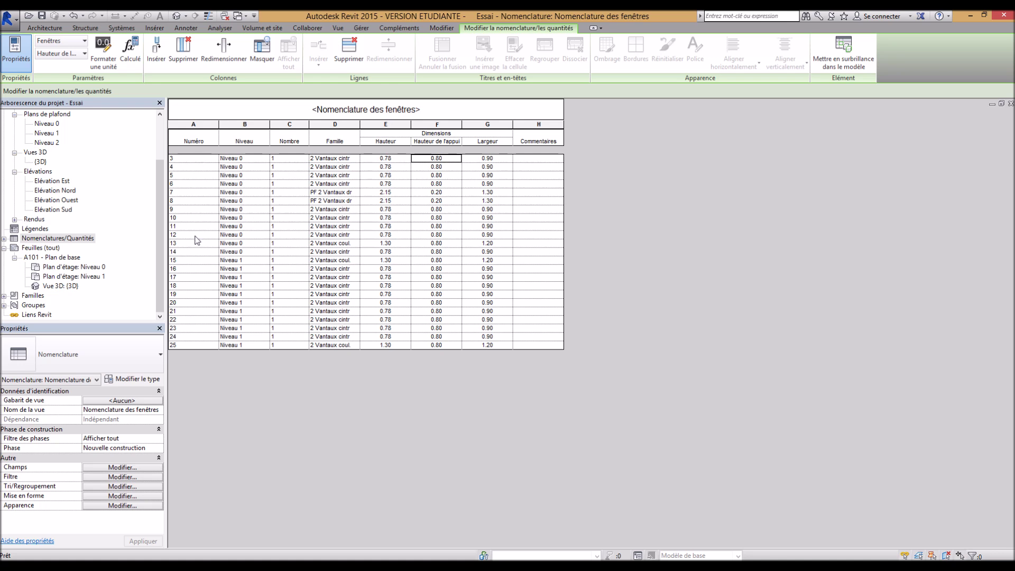
- Try a different font in bold on the Famille column header and restore its original formatting
left_click(533, 158)
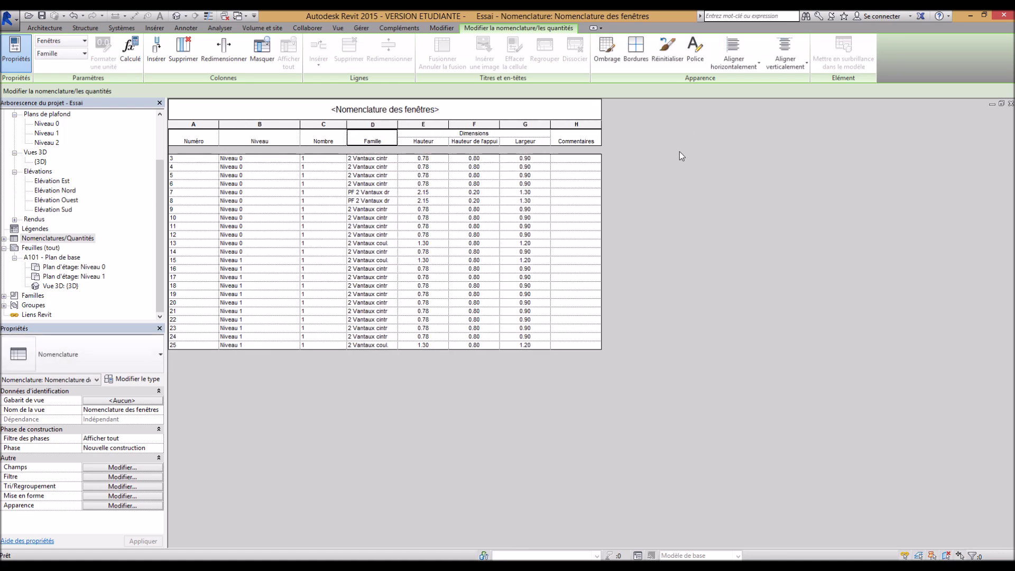
right_click(371, 137)
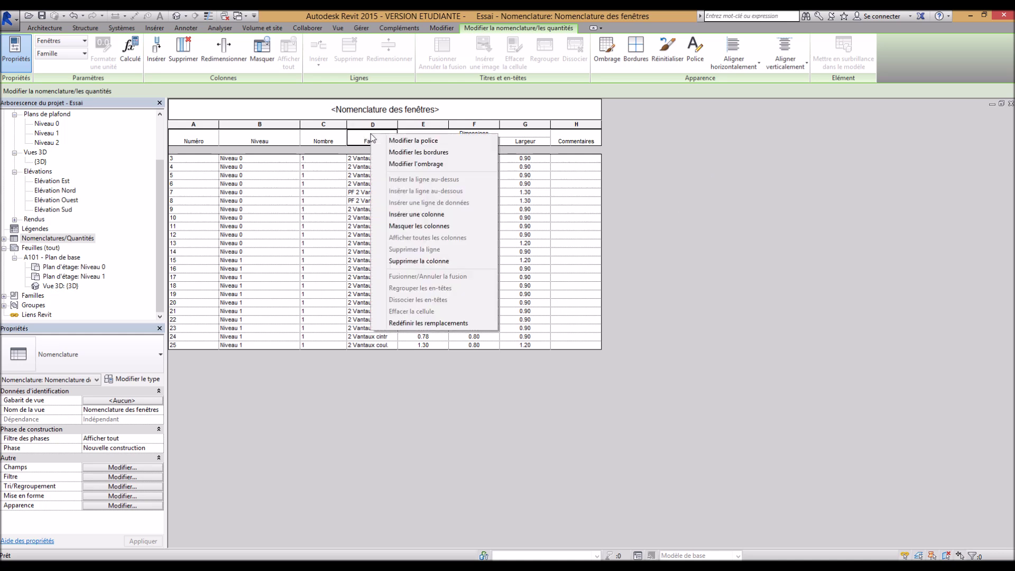
left_click(417, 140)
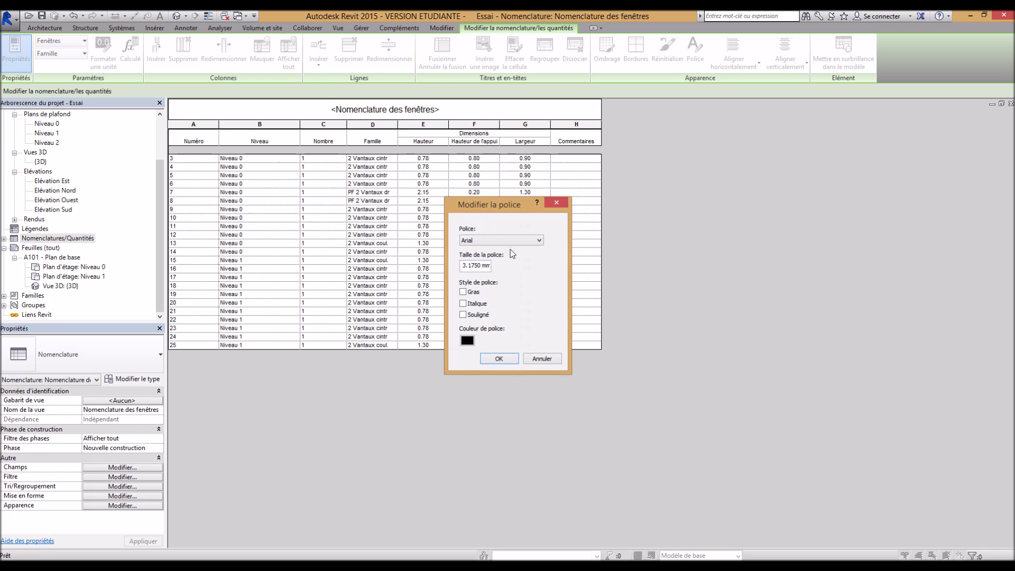
left_click(509, 241)
scroll(526, 347, "down", 15)
scroll(521, 342, "down", 5)
left_click(503, 342)
left_click(463, 291)
left_click(499, 358)
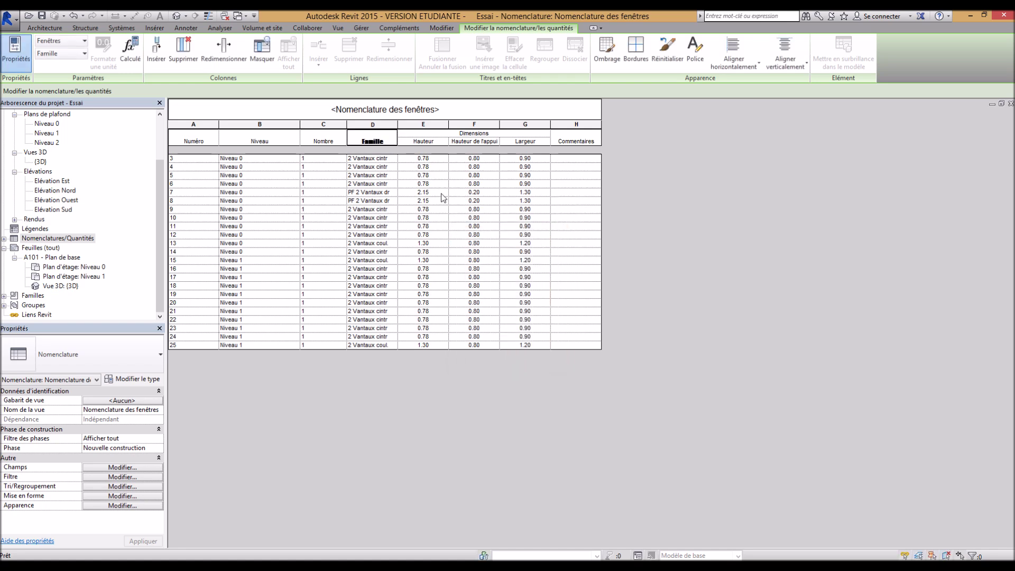
left_click(317, 114)
left_click(667, 148)
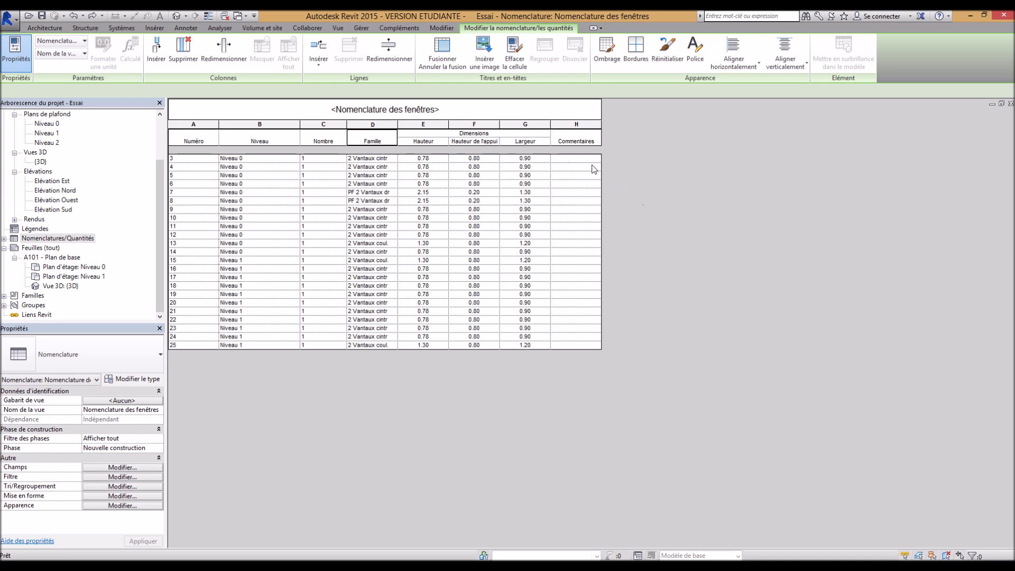
- Enter the comment "Ls2015" for window number 3 in the Commentaires column
left_click(576, 158)
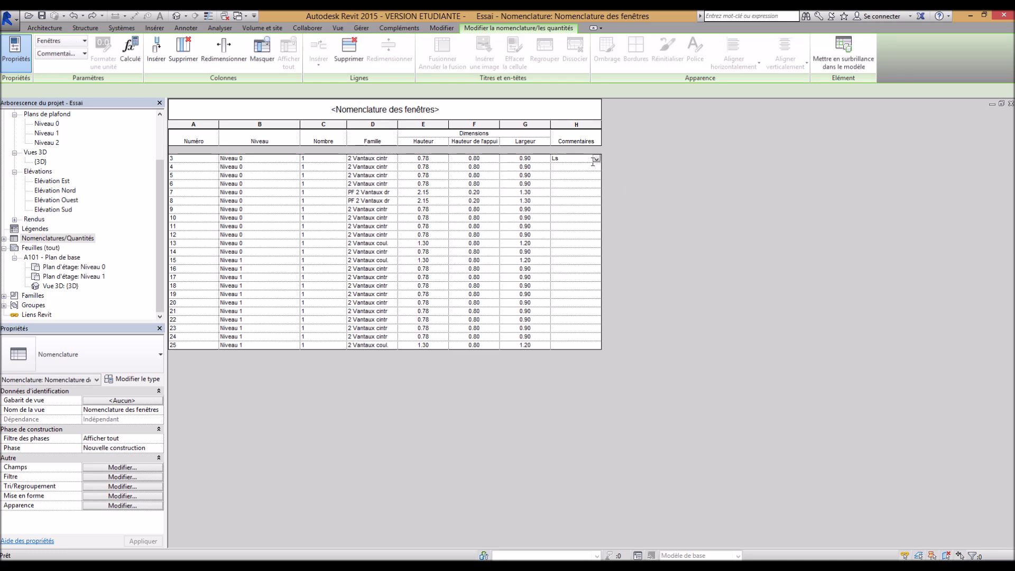
type("Ls2015")
key("Return")
- Sort the window schedule by Famille in ascending order and apply the change
left_click(127, 468)
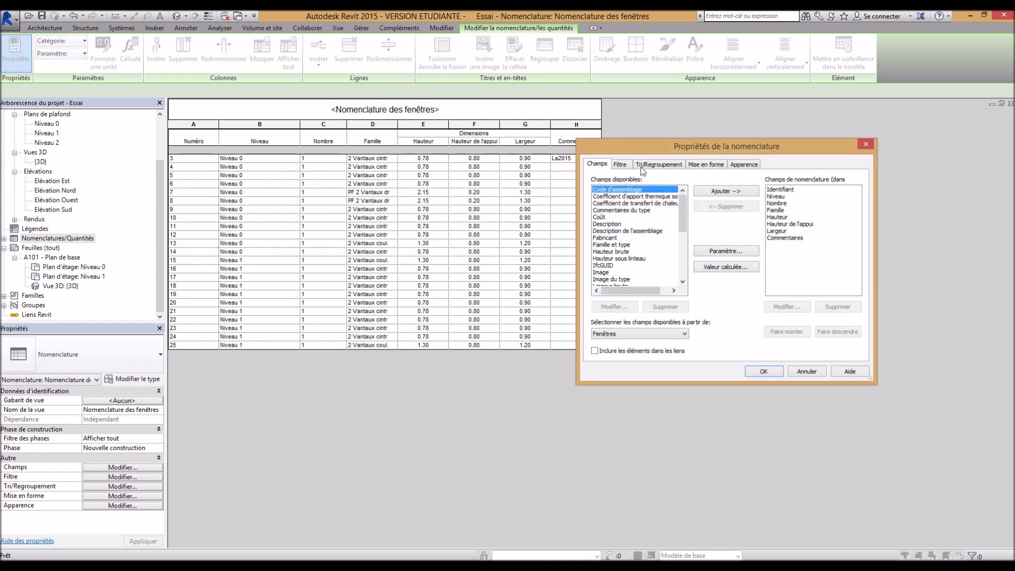
left_click_drag(654, 152, 456, 138)
left_click(457, 150)
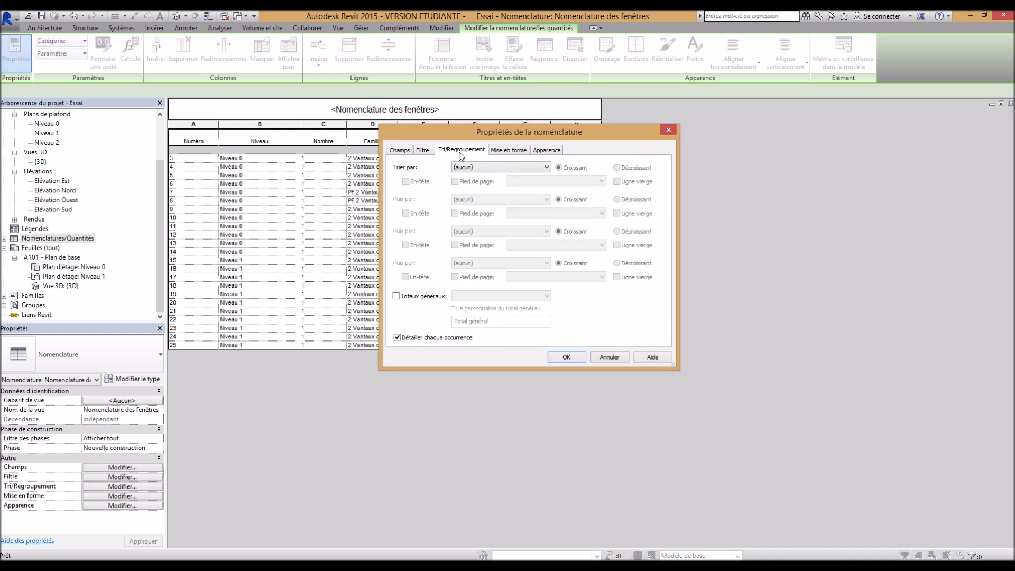
left_click(489, 167)
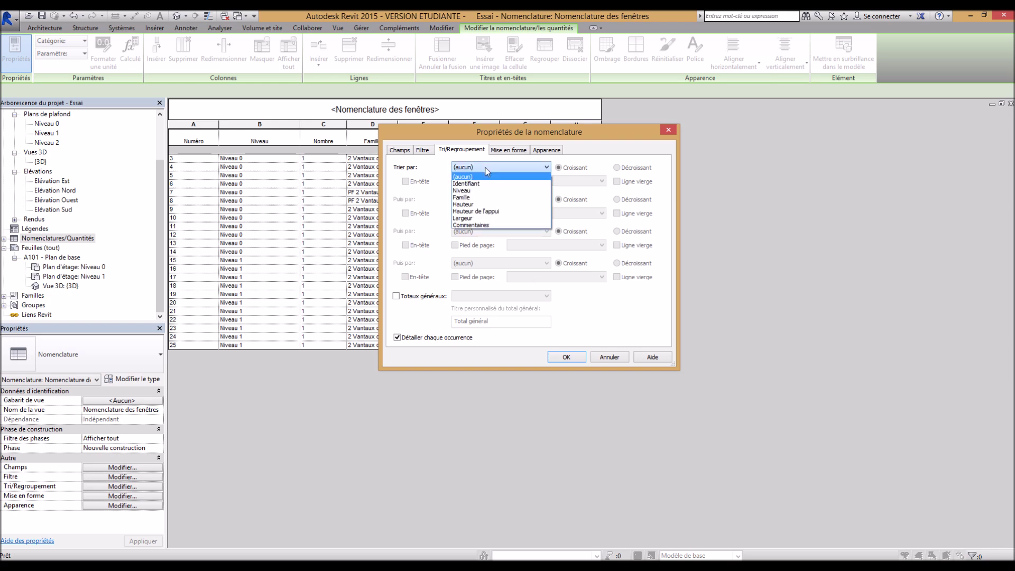
left_click(478, 197)
left_click_drag(492, 136, 637, 134)
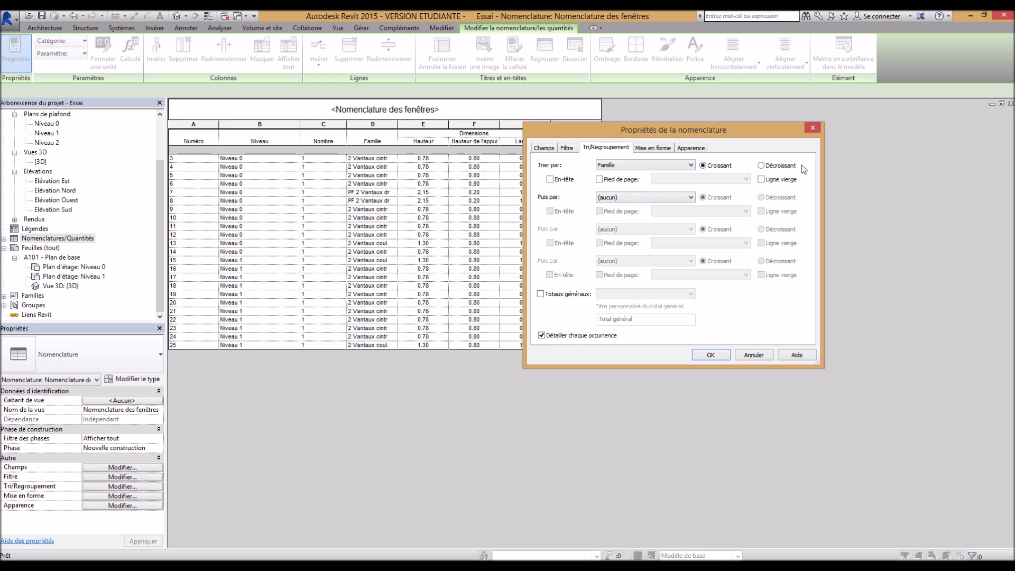
left_click(710, 355)
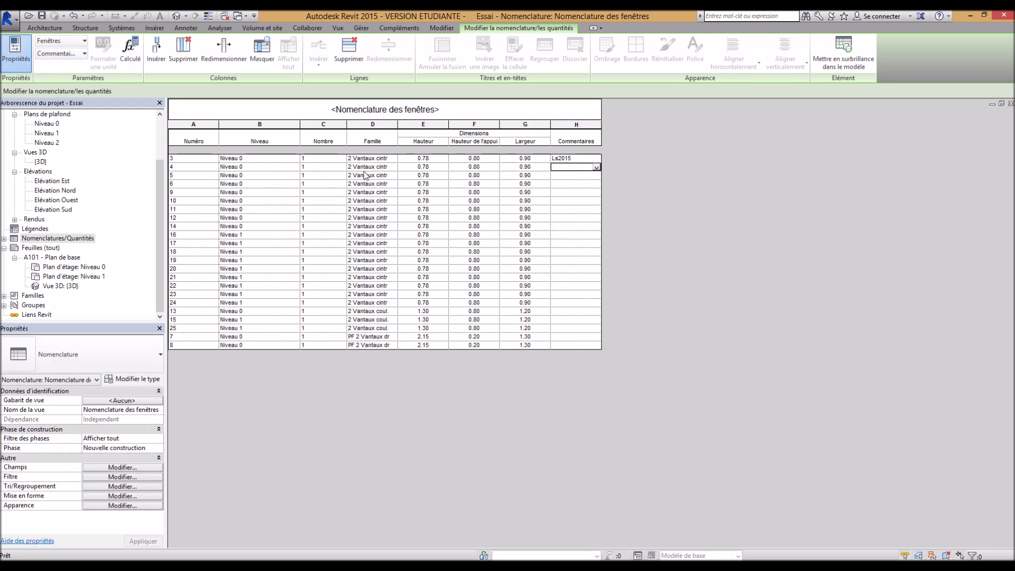
- Add an En-tête header to each Famille group in the window schedule's sorting settings and apply the change
left_click(122, 468)
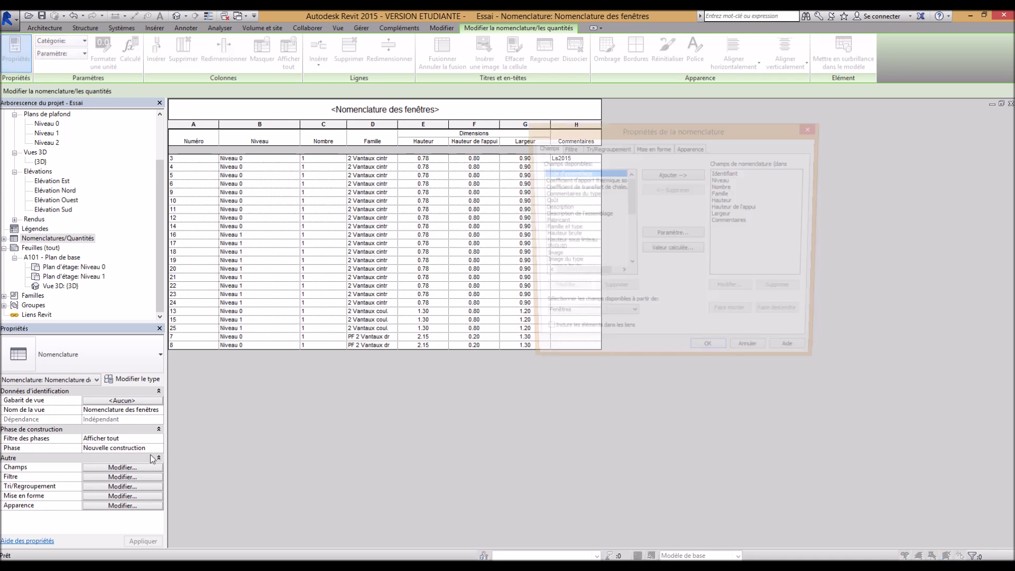
left_click(615, 149)
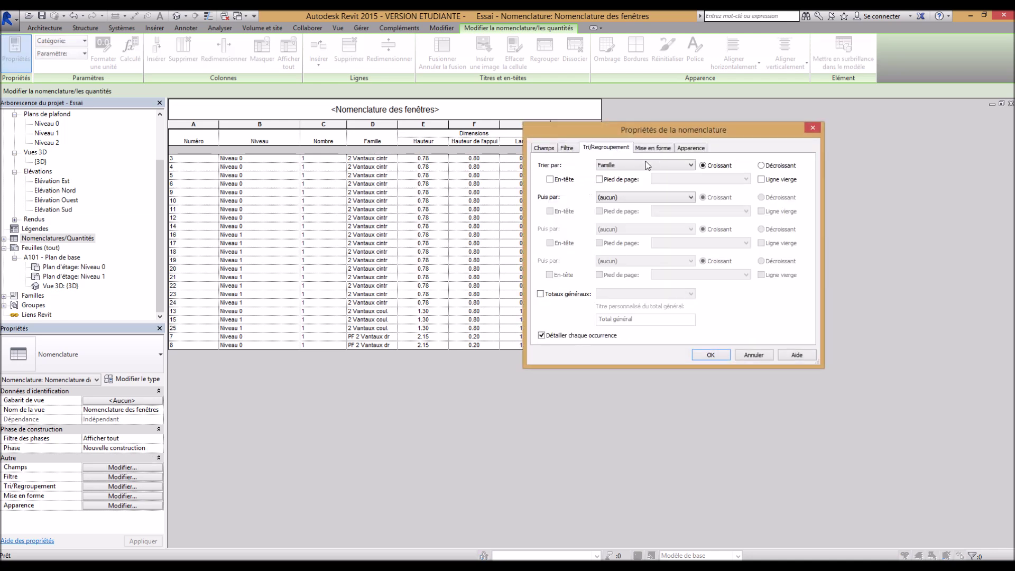
left_click(551, 180)
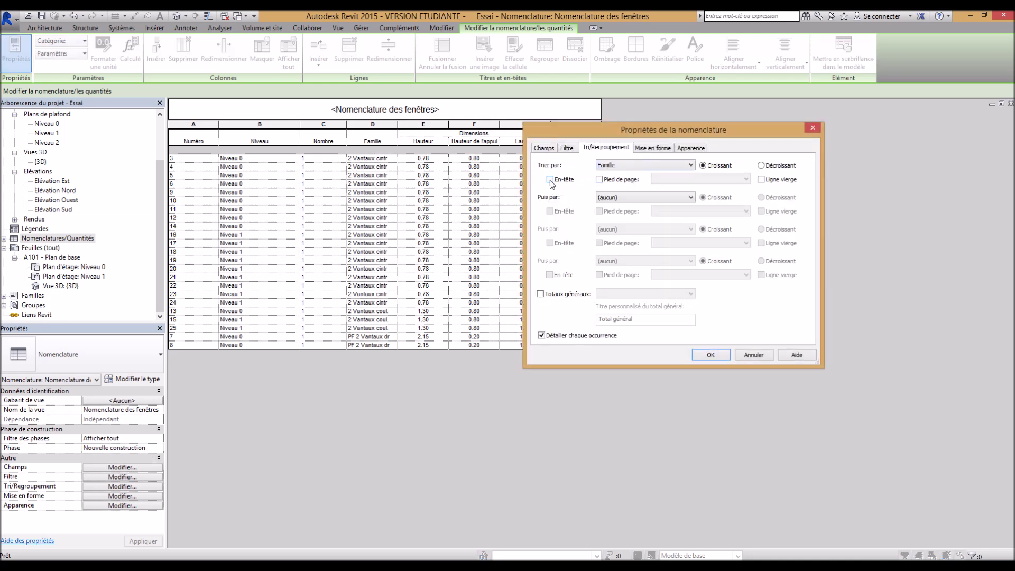
left_click(710, 355)
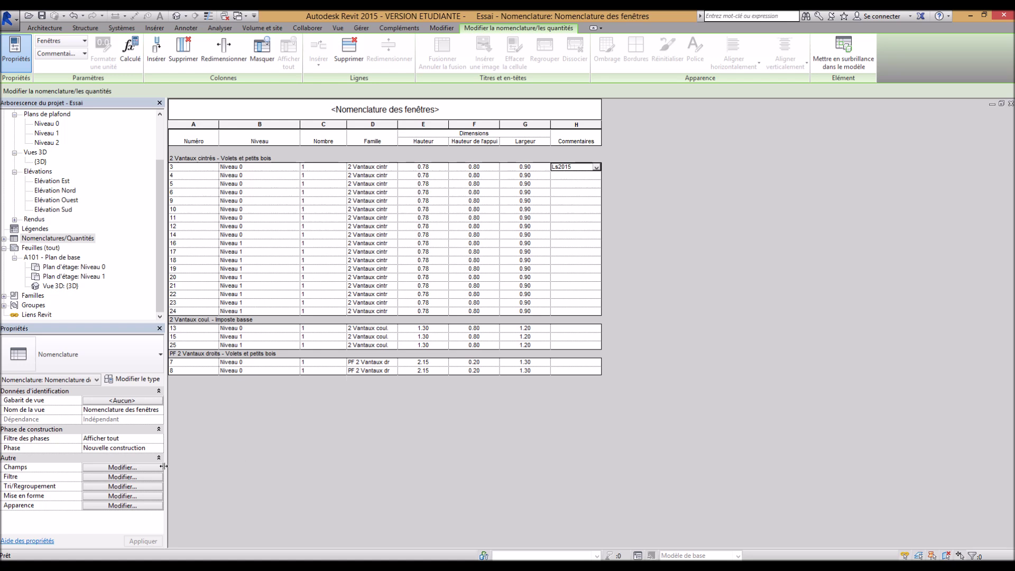
- Enable Calculer les totaux for the Nombre field in the schedule's formatting settings and apply it
left_click(141, 477)
left_click_drag(621, 132, 536, 216)
left_click(564, 233)
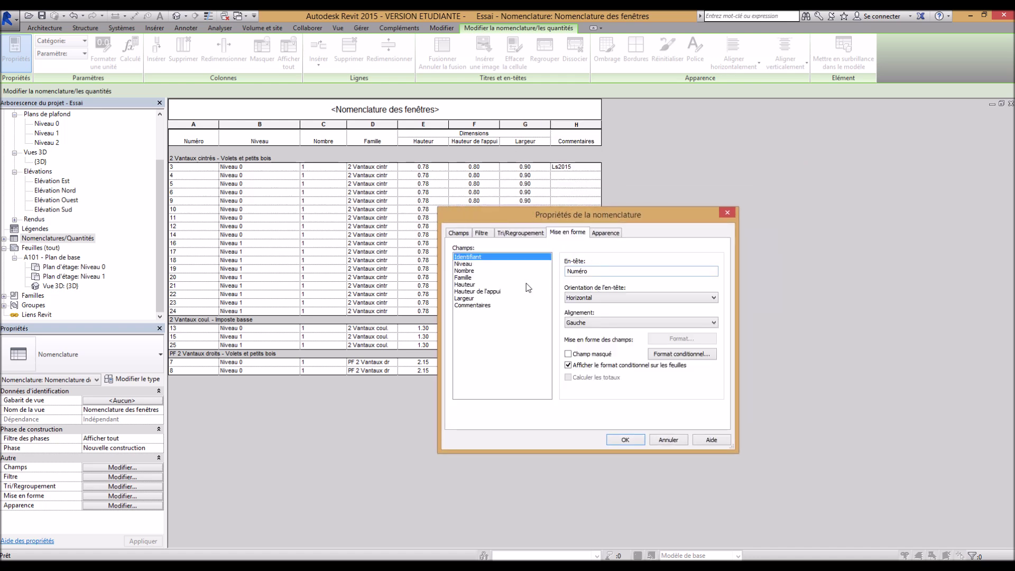
left_click(469, 271)
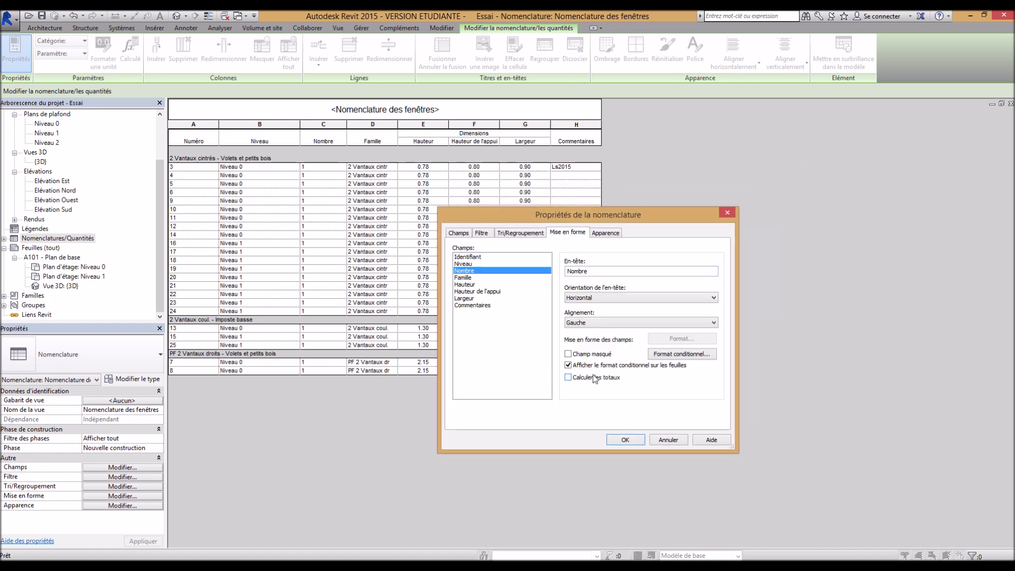
left_click(482, 257)
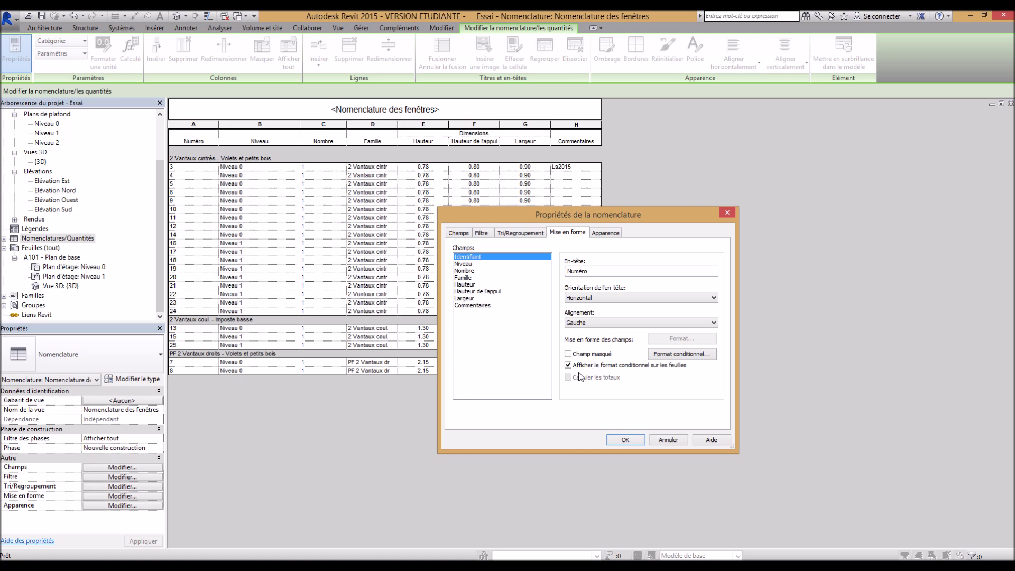
left_click(469, 271)
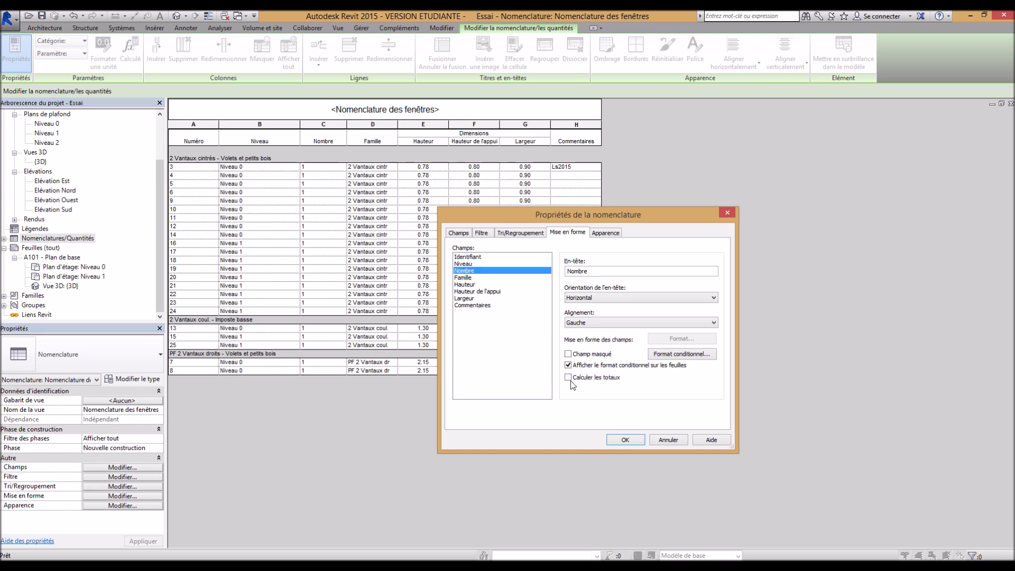
left_click(568, 377)
left_click(626, 440)
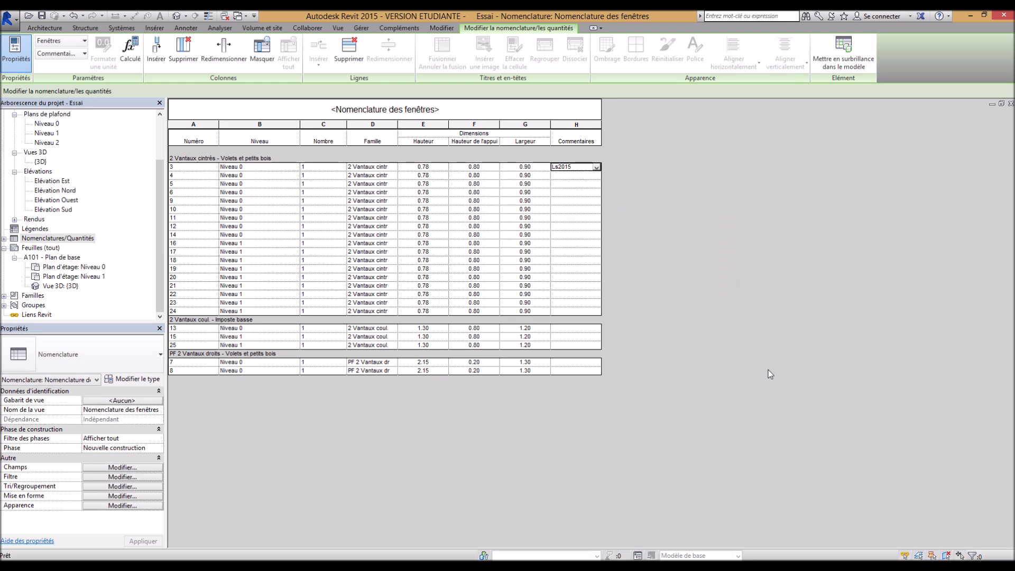
- Enable Totaux généraux for the window schedule with the Totaux uniquement option and apply it
left_click(113, 468)
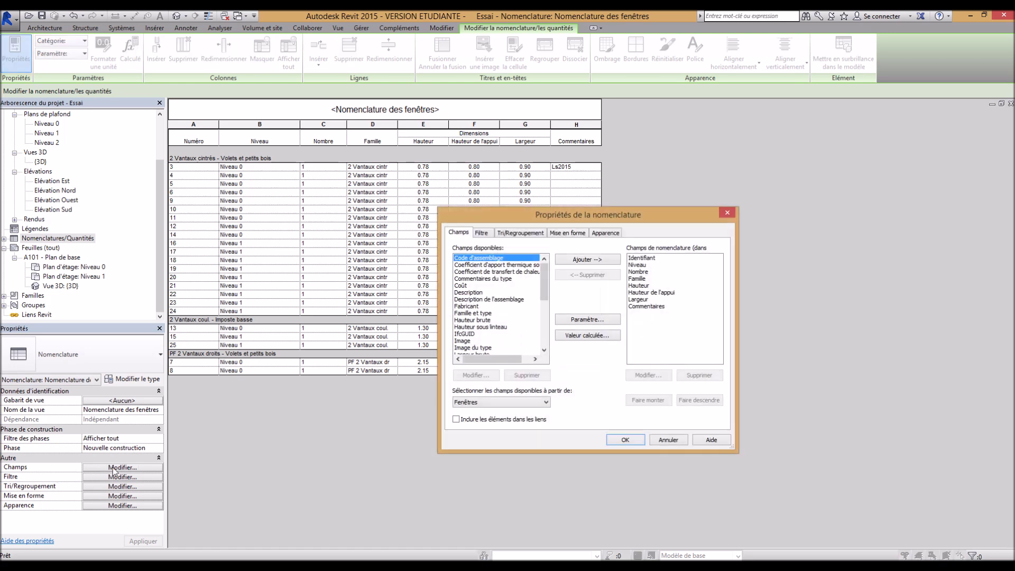
left_click(482, 233)
left_click(519, 233)
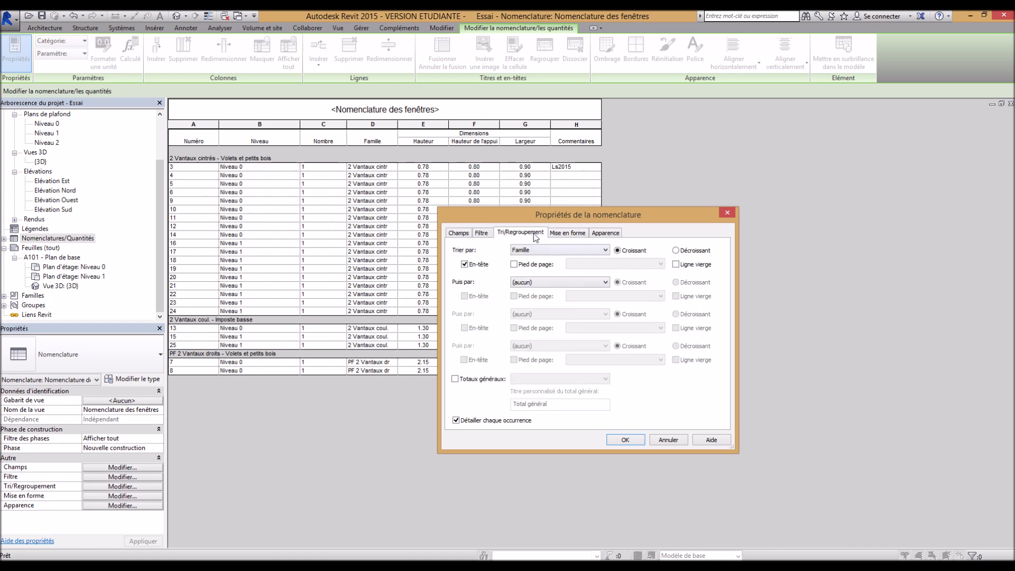
left_click(455, 379)
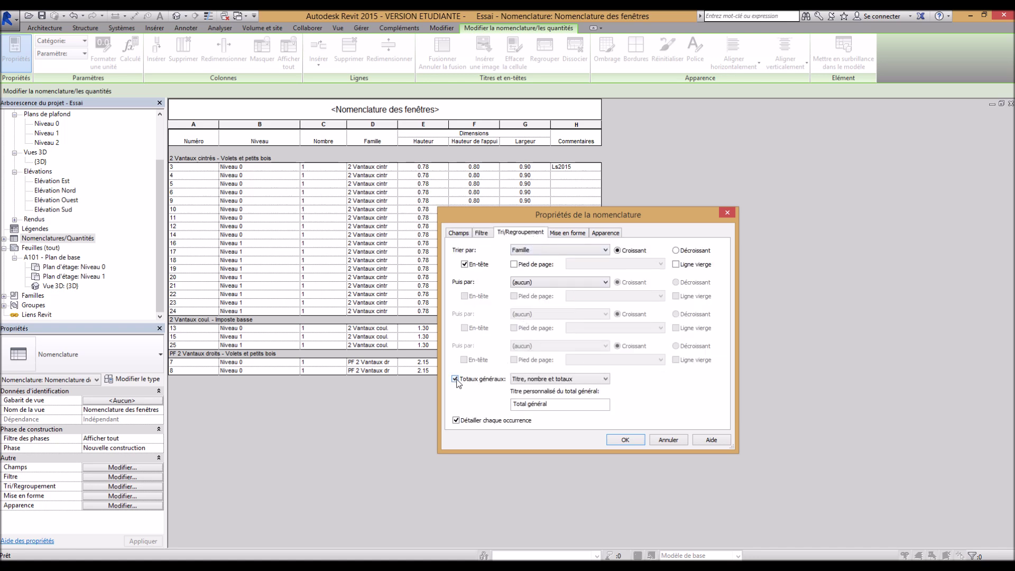
left_click(574, 379)
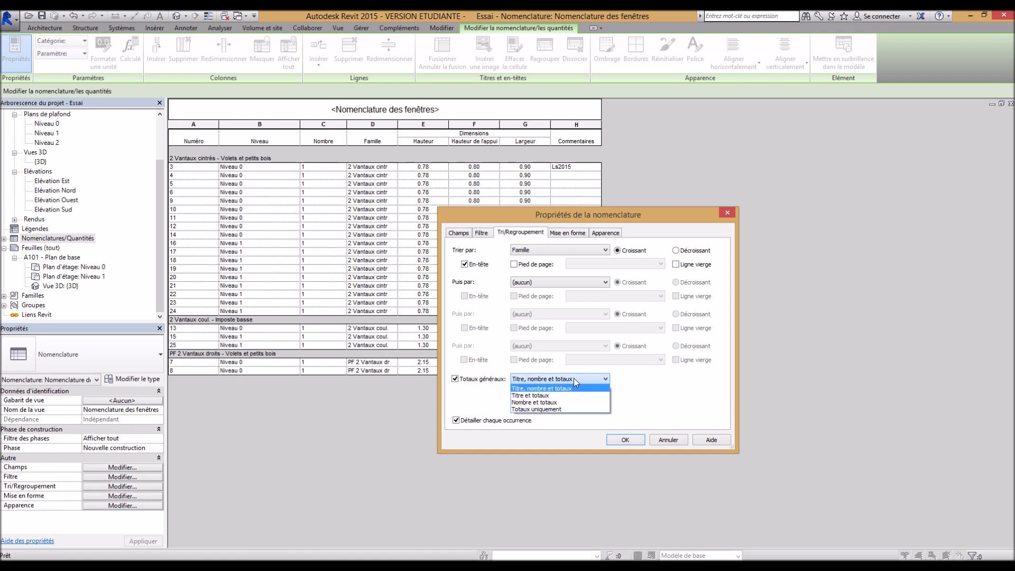
left_click(570, 409)
left_click(622, 441)
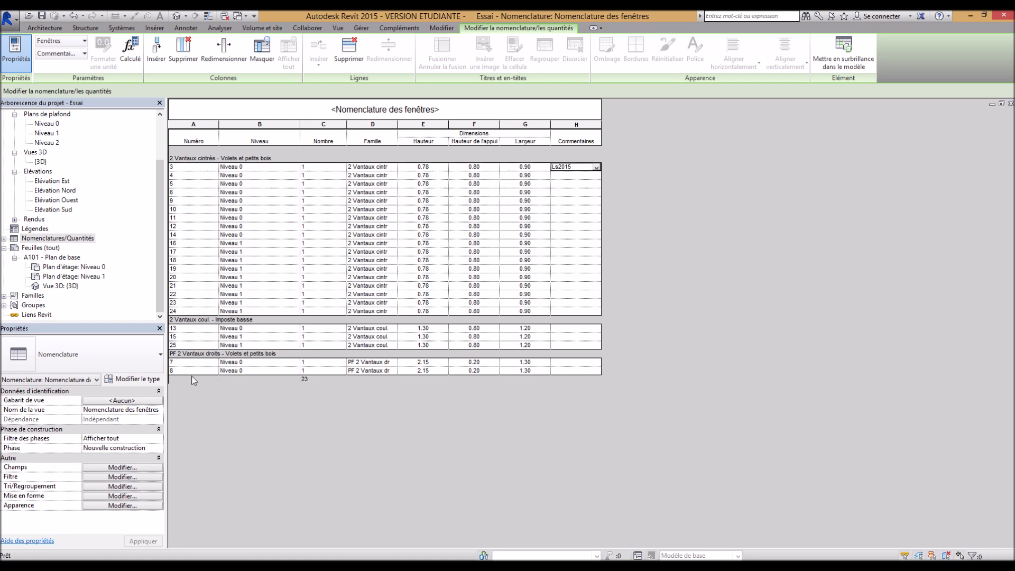
- Change the window schedule's grand totals to Titre, nombre et totaux and apply the change
left_click(123, 486)
left_click(561, 378)
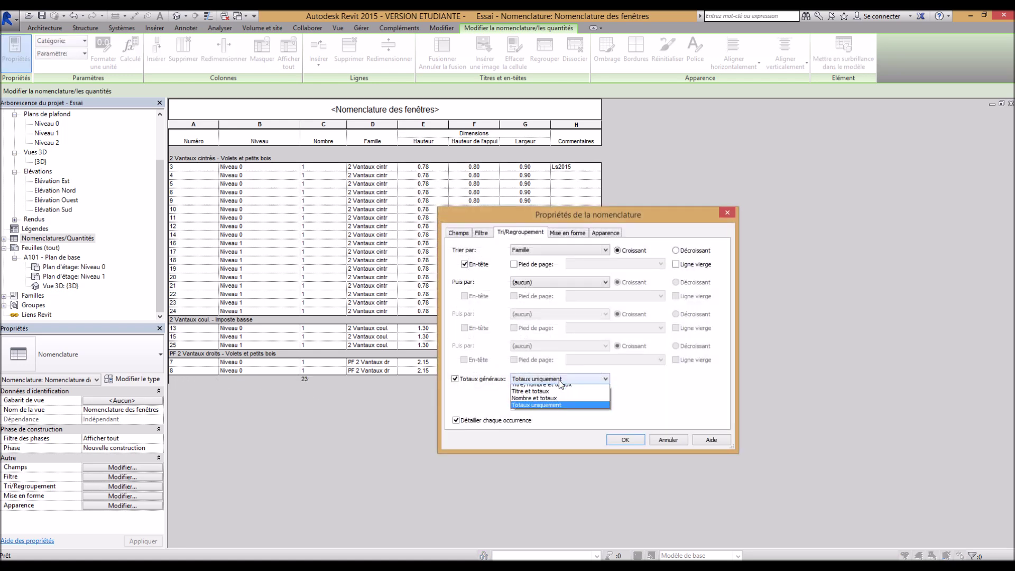
left_click(568, 388)
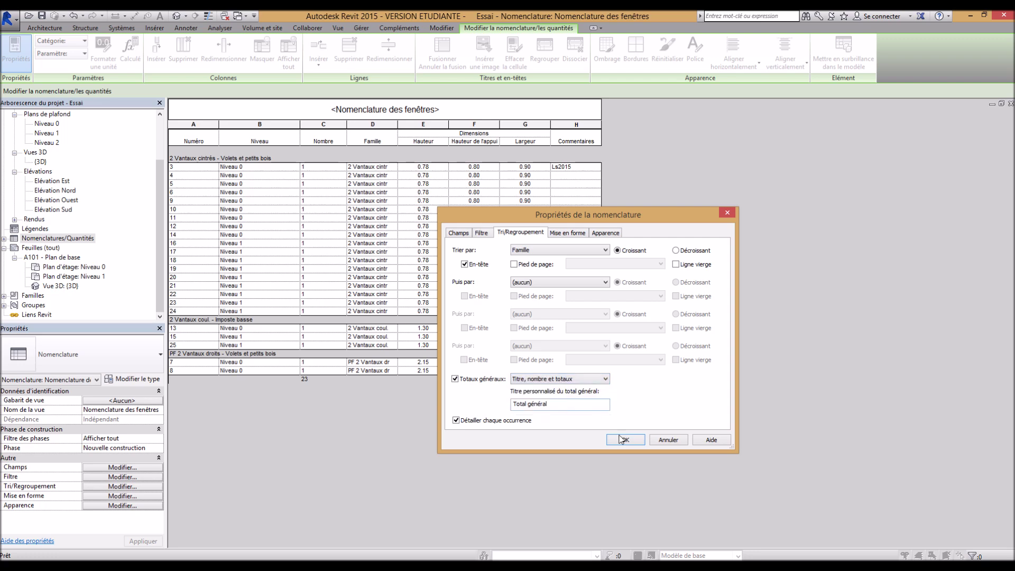
left_click(624, 439)
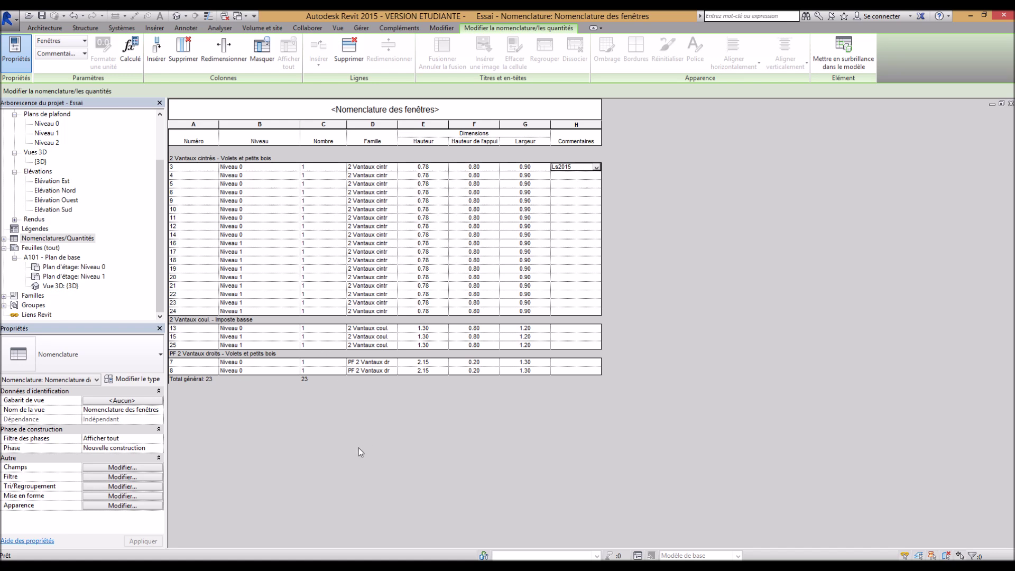
- Review the schedule's appearance and formatting settings and the fields available for a secondary sort
left_click(116, 477)
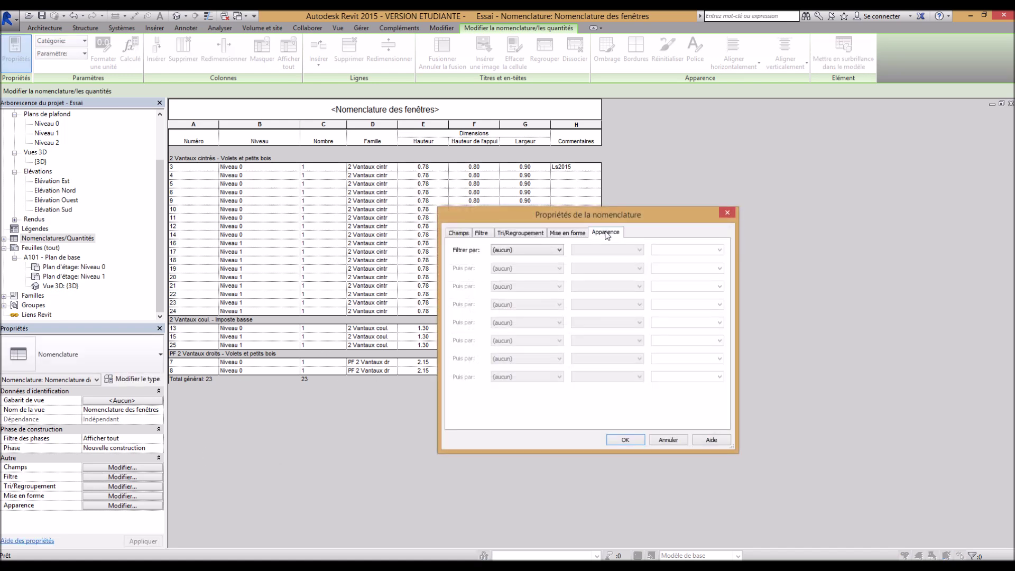
left_click(607, 234)
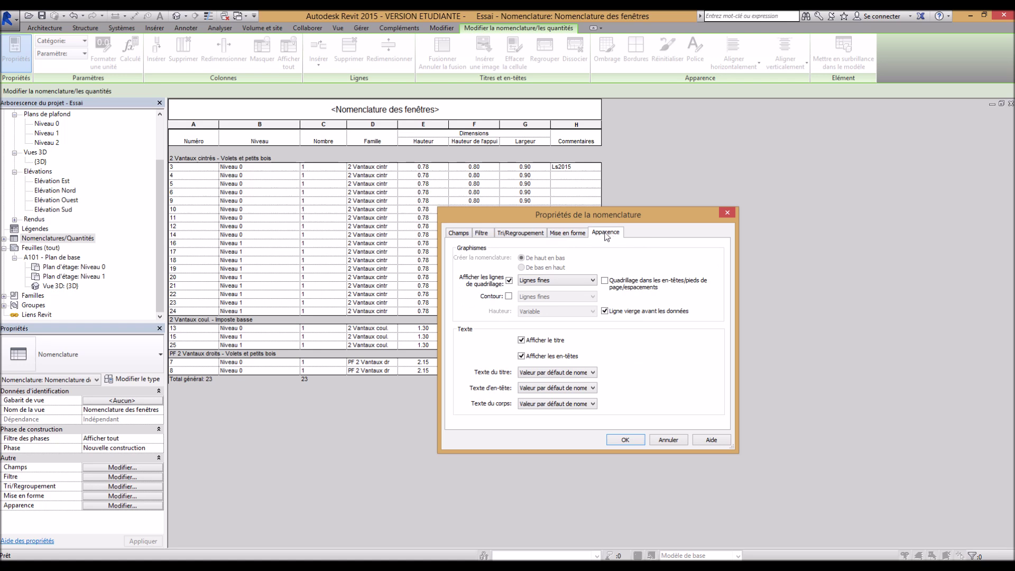
left_click(565, 233)
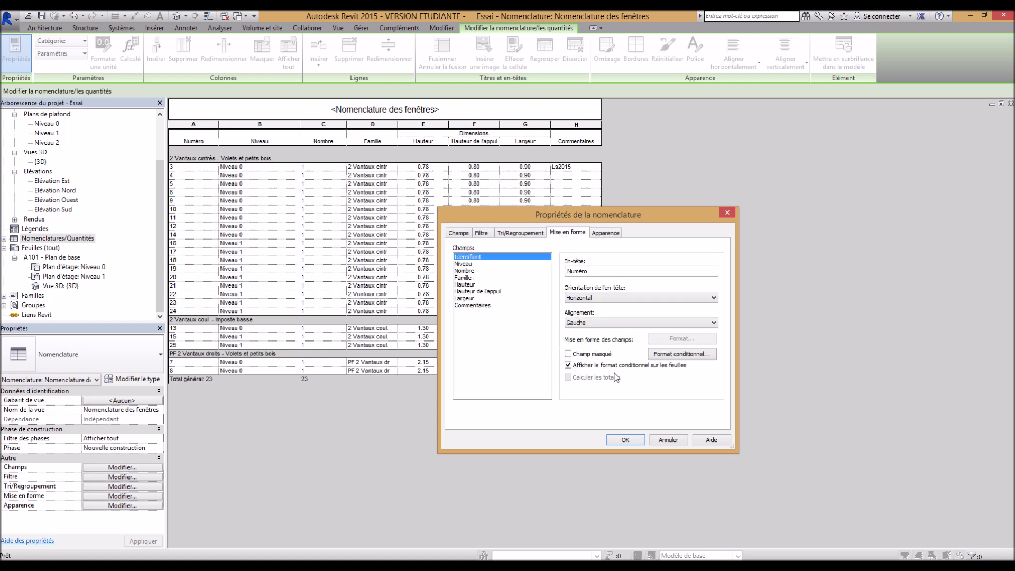
left_click(536, 236)
left_click_drag(559, 212, 640, 132)
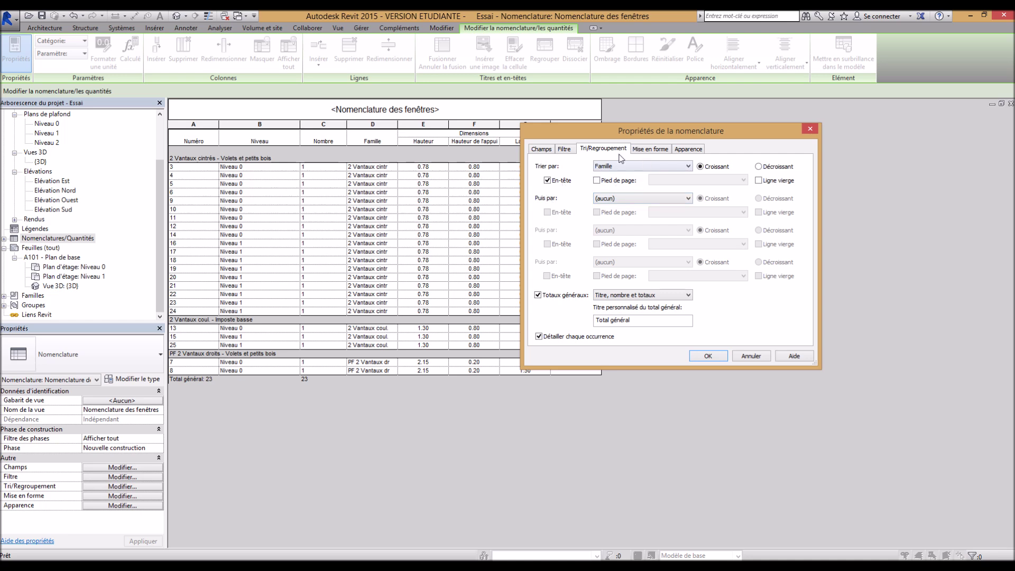
left_click(621, 204)
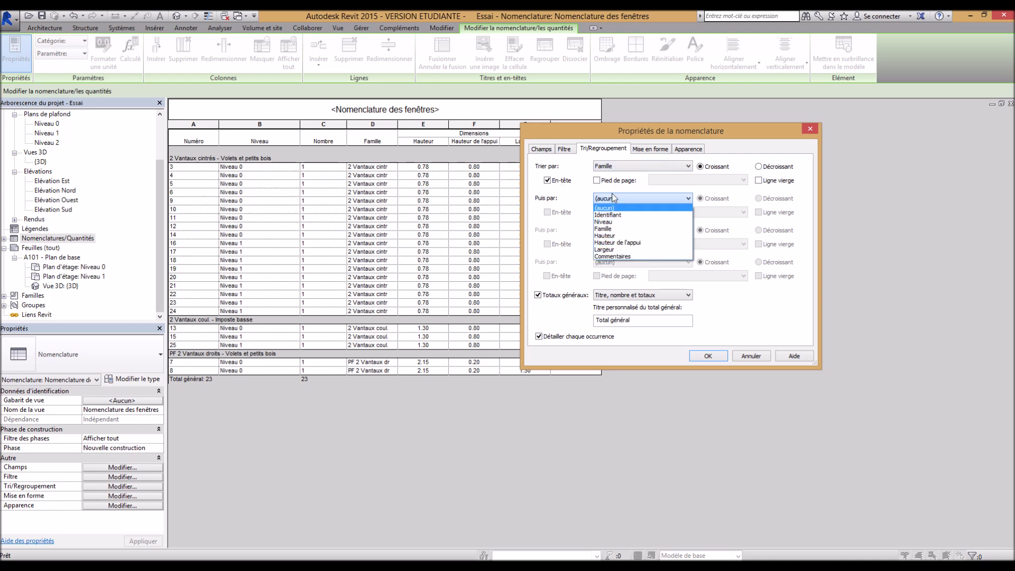
left_click(616, 198)
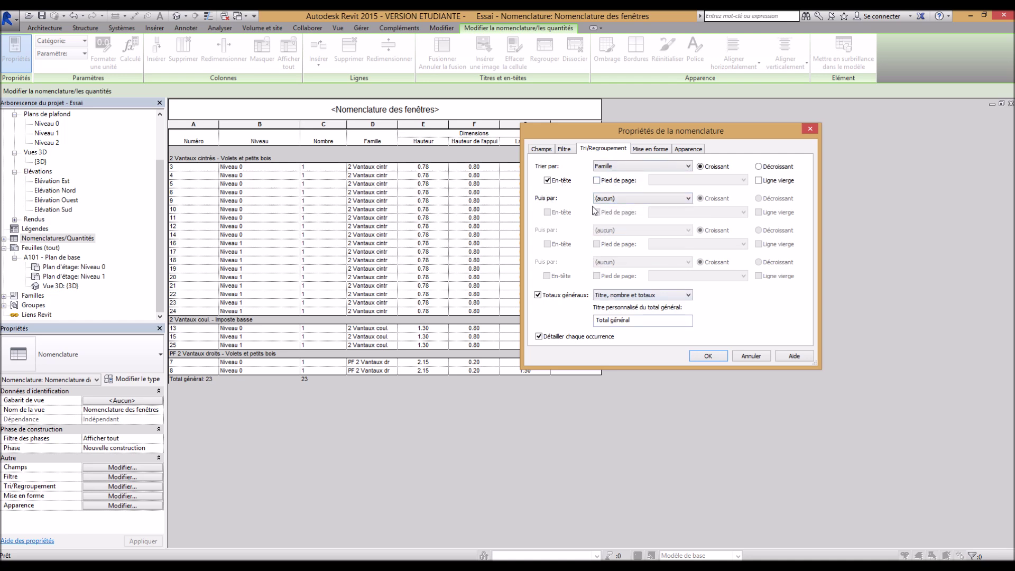
- Filter the window schedule by Niveau égal Niveau 1 and apply the filter
left_click(564, 148)
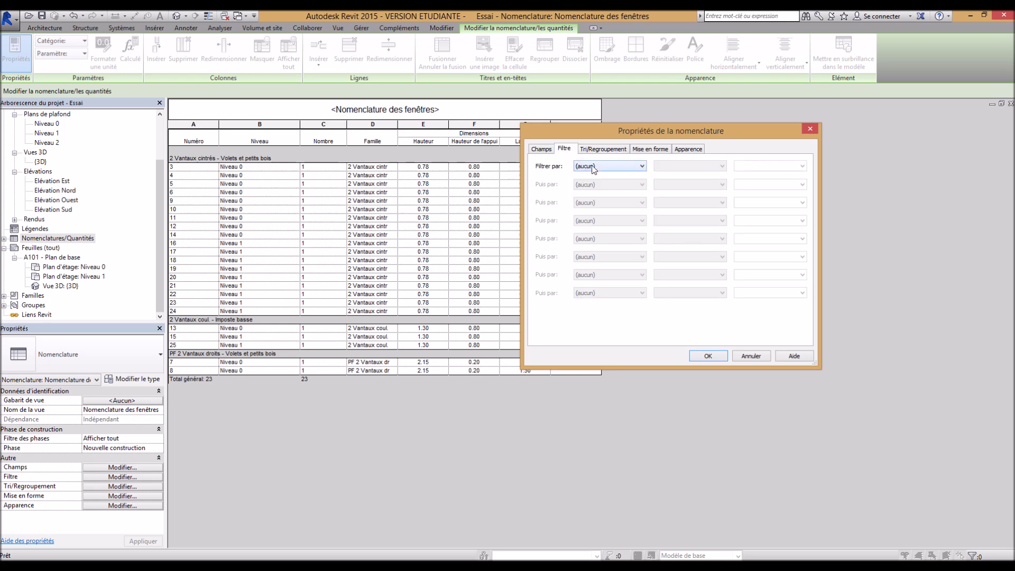
left_click(594, 167)
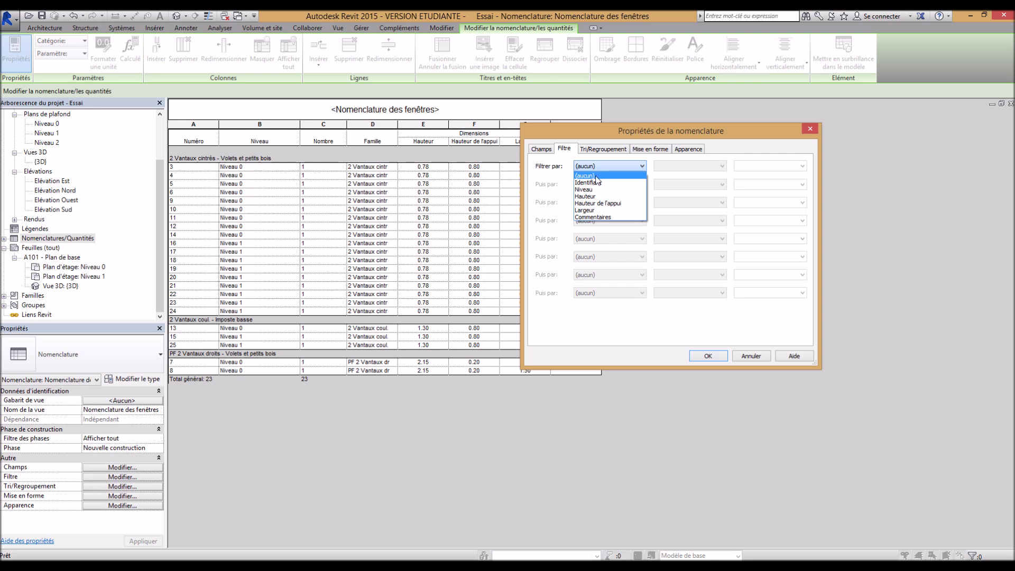
left_click(602, 191)
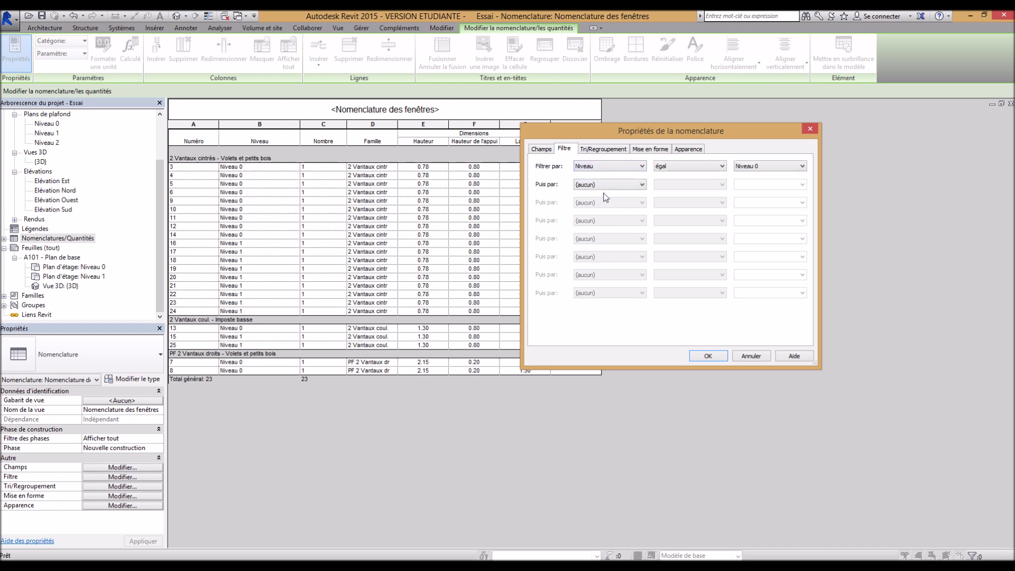
left_click(754, 167)
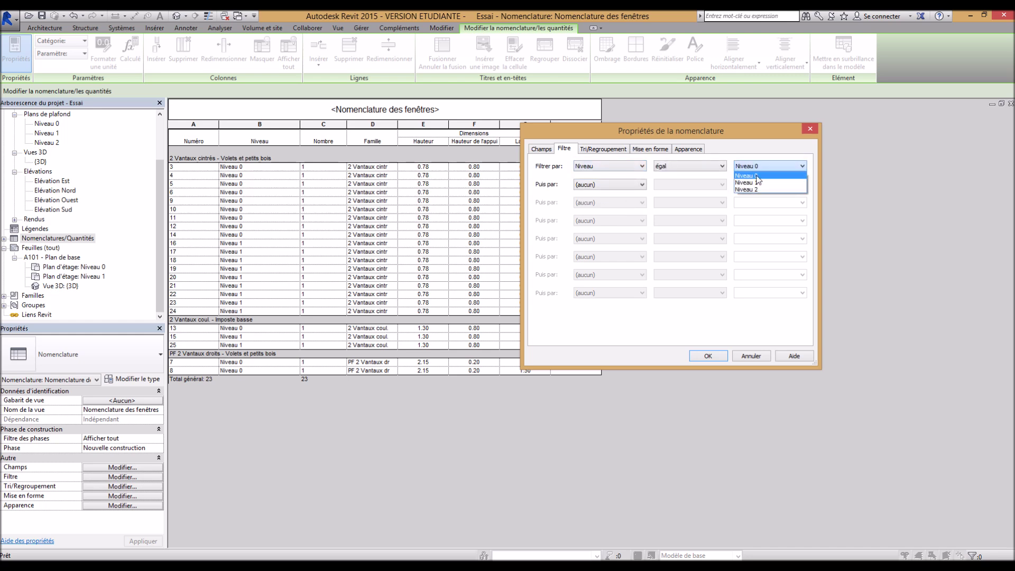
left_click(757, 183)
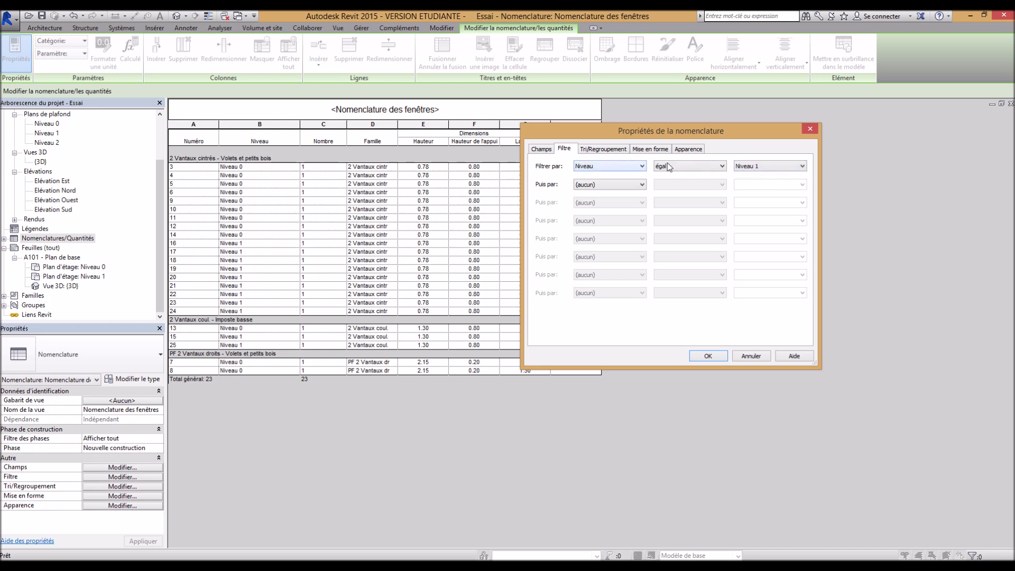
left_click(709, 356)
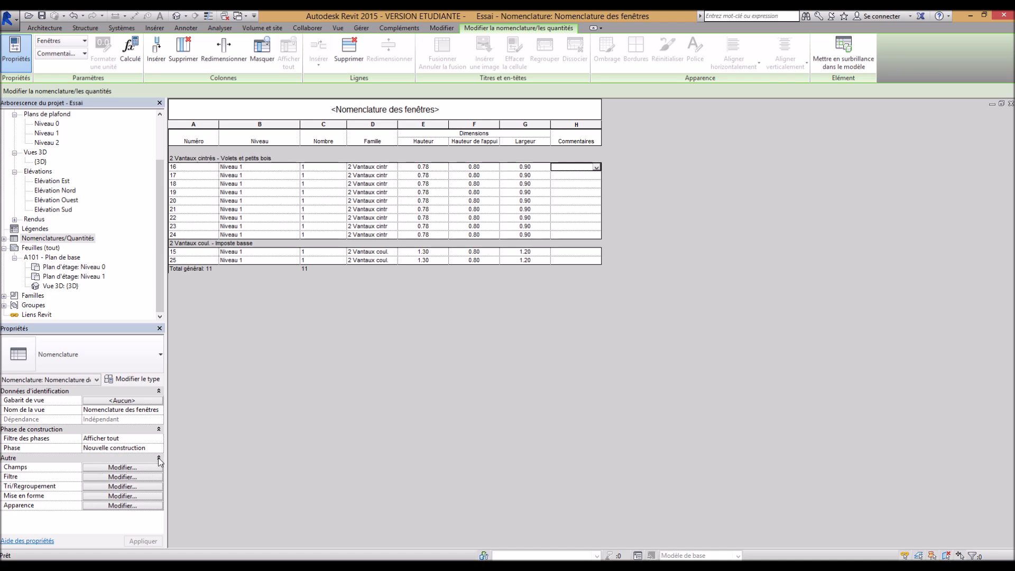
- Replace the schedule's level filter with Hauteur égal 2 and apply the filter
left_click(114, 477)
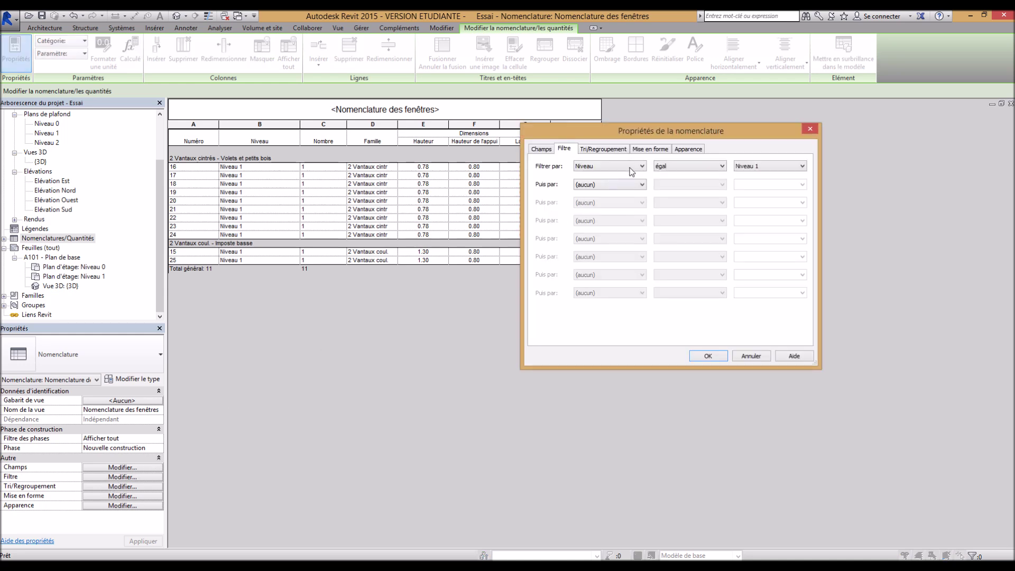
left_click(595, 207)
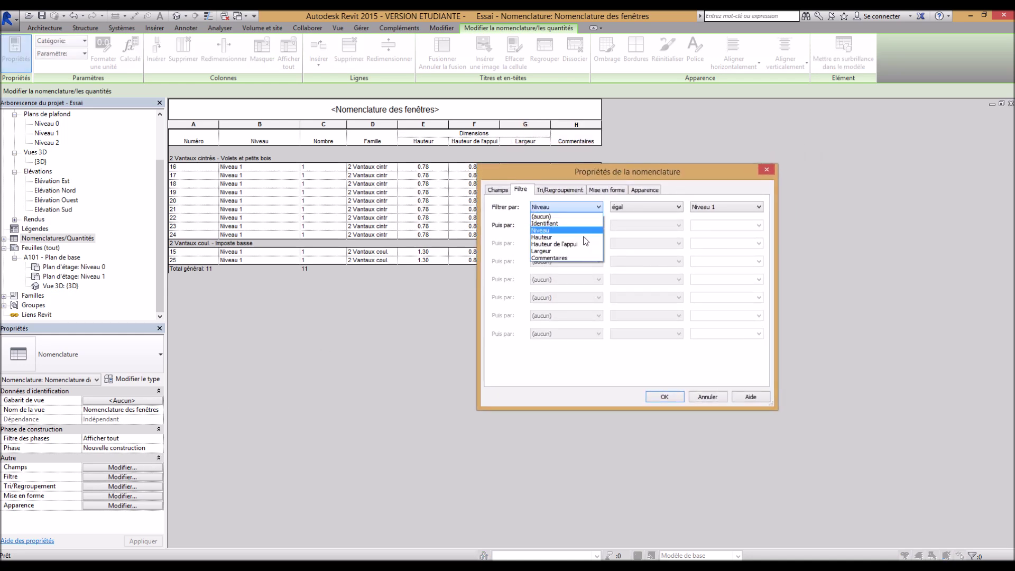
left_click(582, 236)
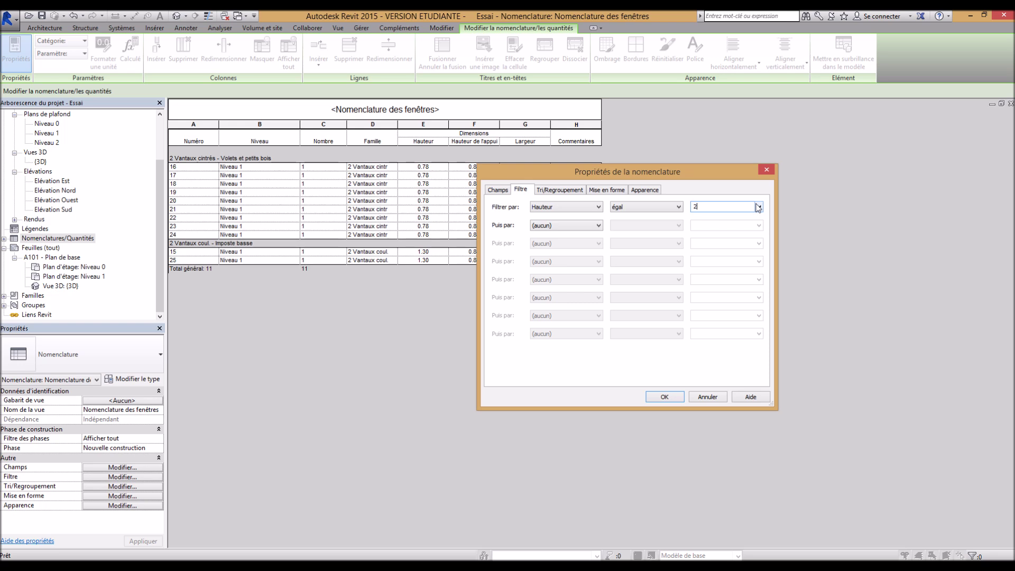
left_click(669, 397)
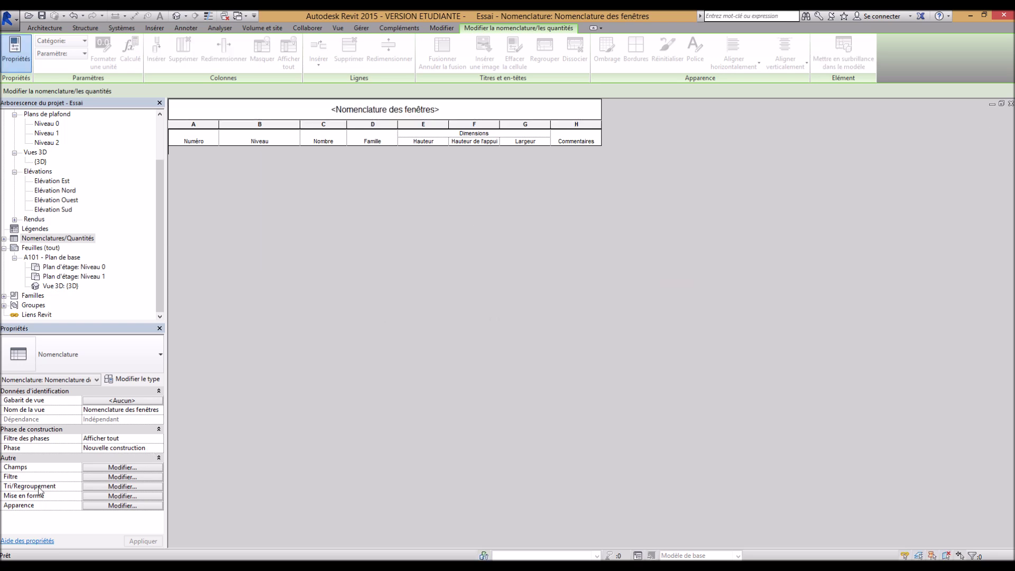
- Remove the Hauteur filter from the window schedule and apply the change
left_click(121, 486)
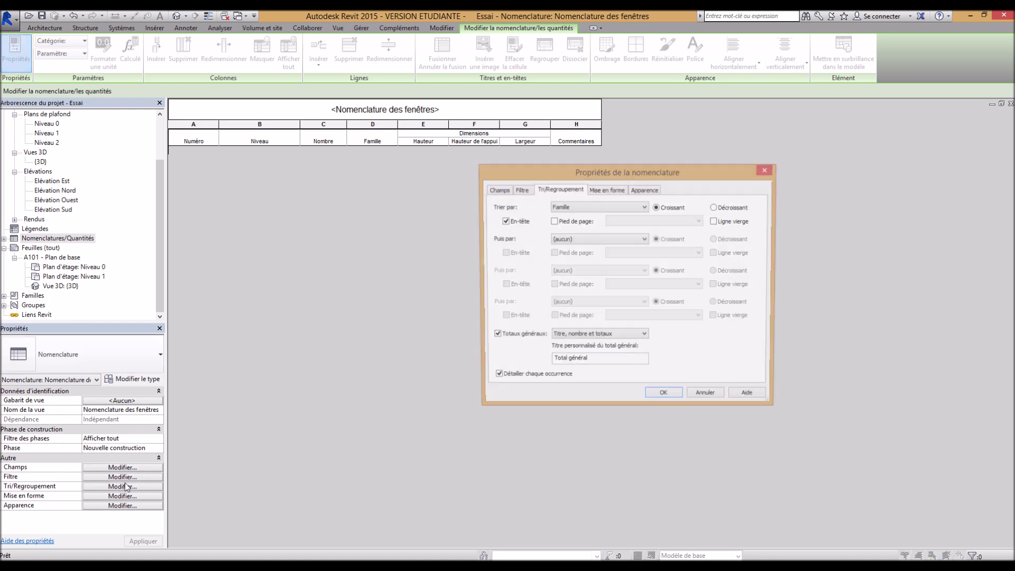
left_click(521, 189)
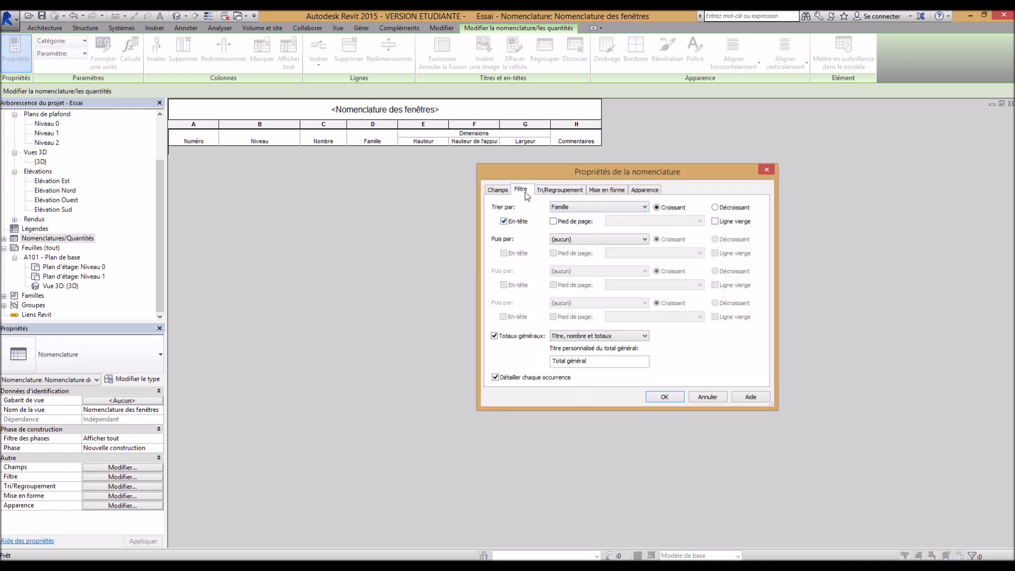
left_click(539, 207)
left_click(544, 216)
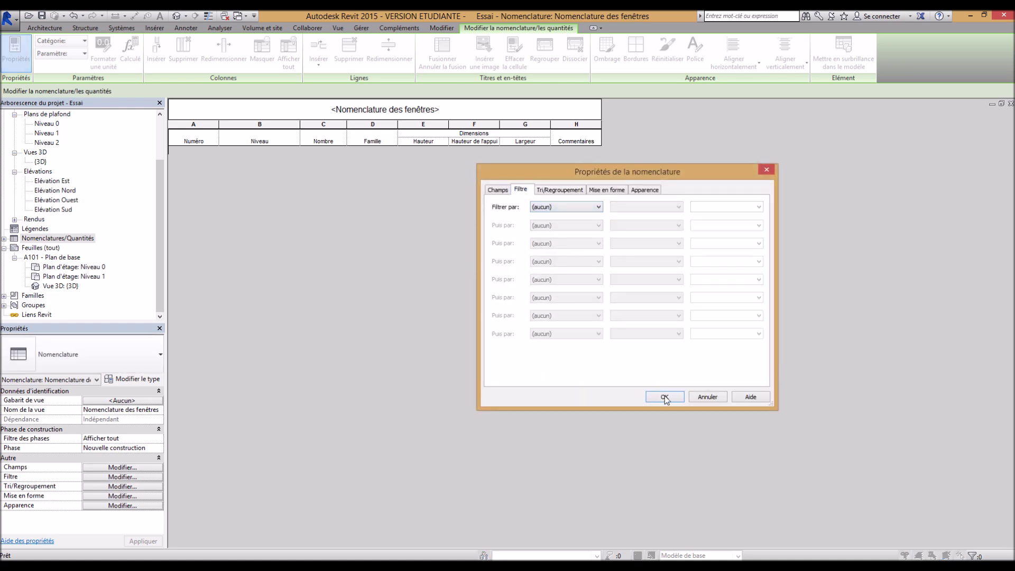
left_click(664, 397)
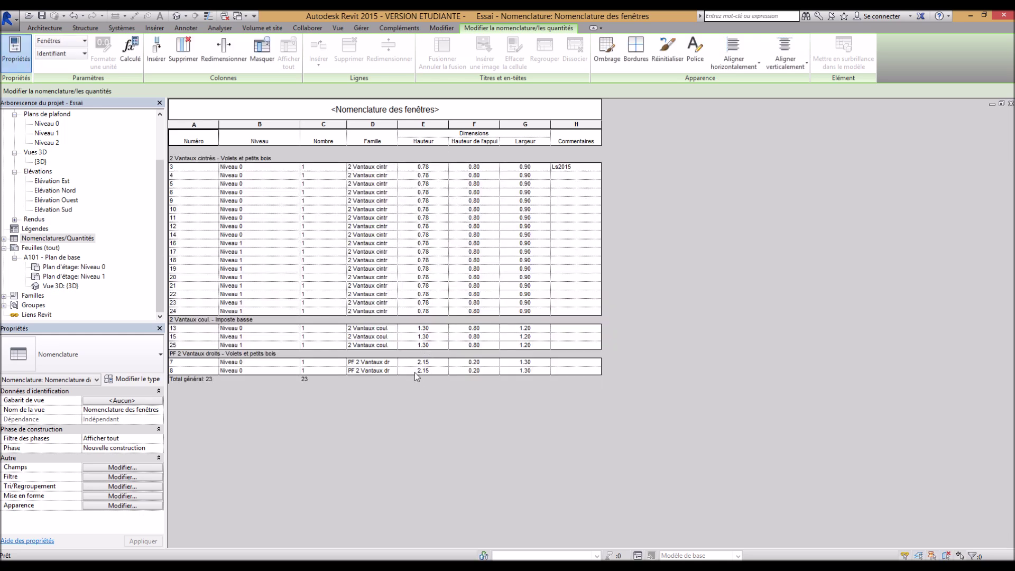
- Filter the window schedule by Hauteur est plus grand que 2 and apply the filter
left_click(122, 477)
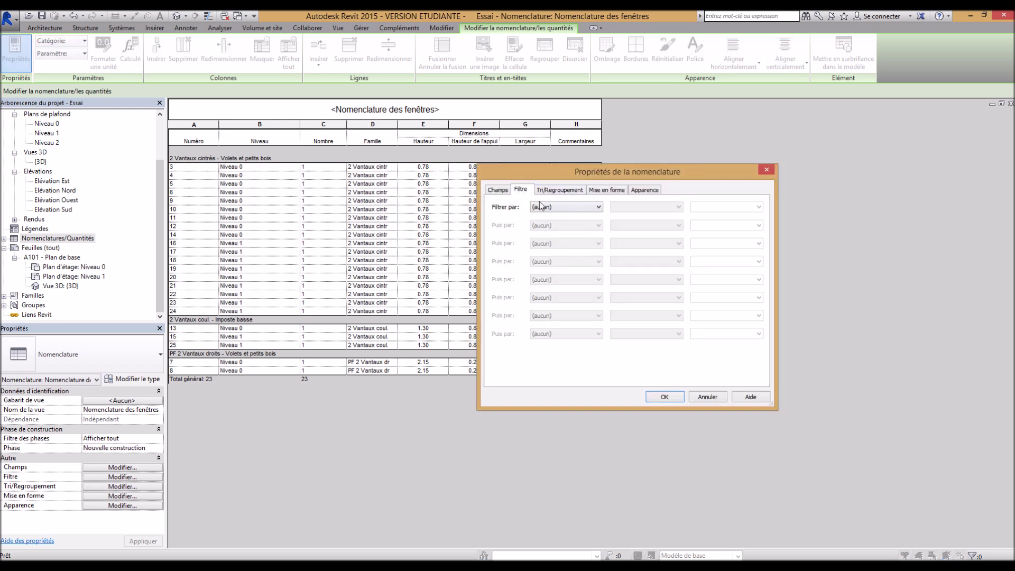
left_click(541, 206)
left_click(561, 237)
left_click(754, 207)
type("2")
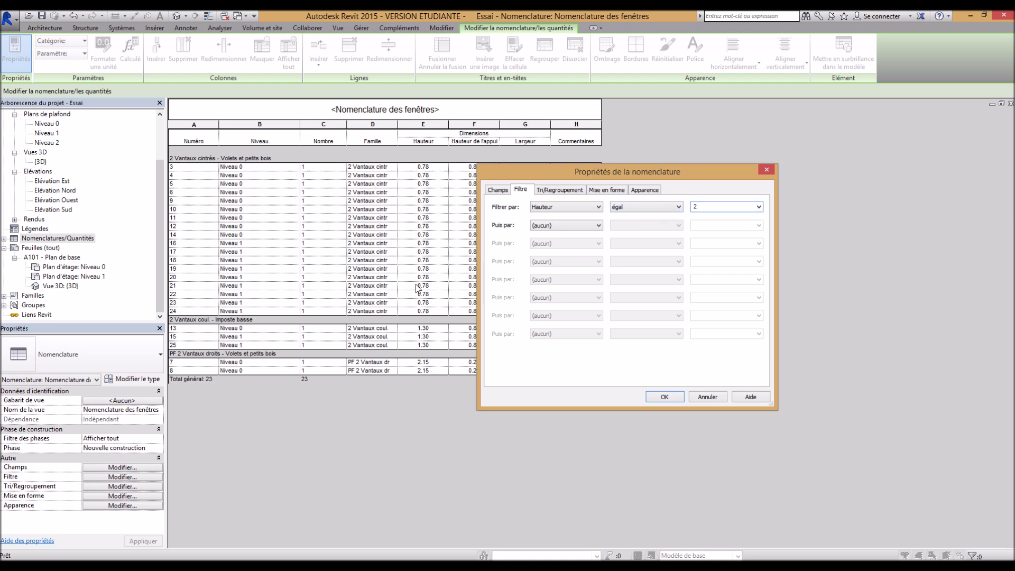
left_click(647, 208)
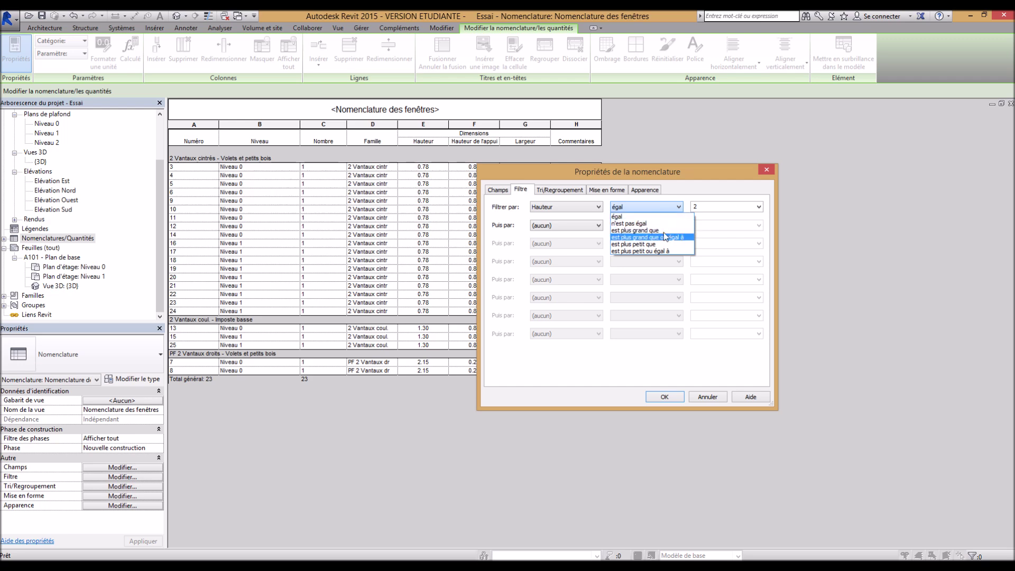
left_click(663, 231)
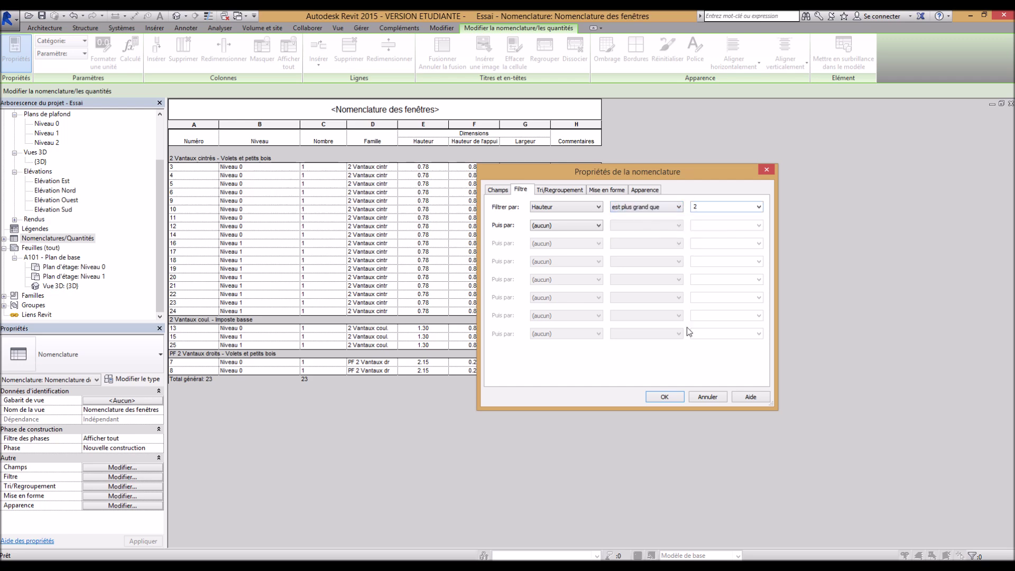
left_click(668, 396)
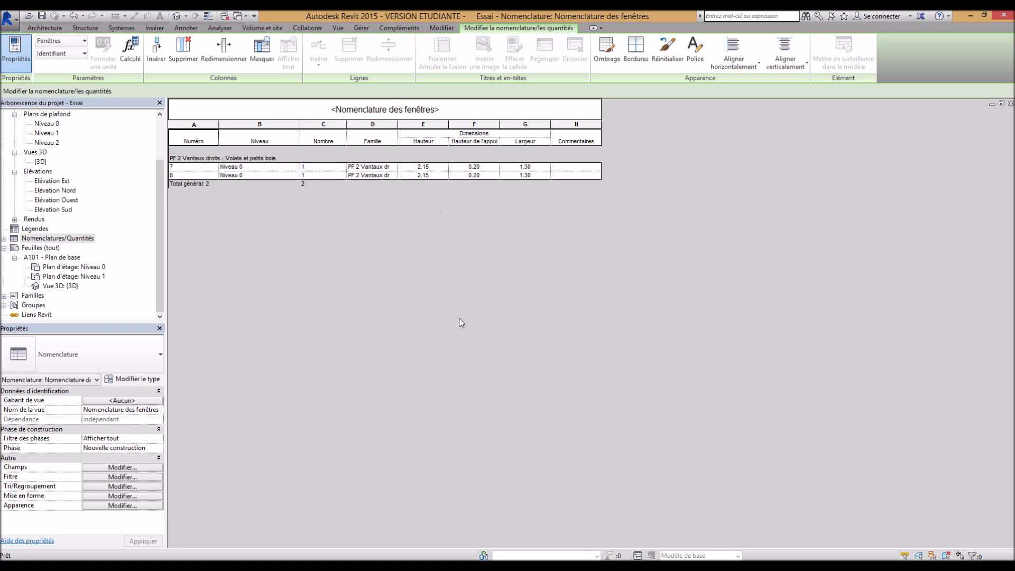
- Clear the window schedule's greater-than height filter by setting it to (aucun), and apply the change
left_click(127, 478)
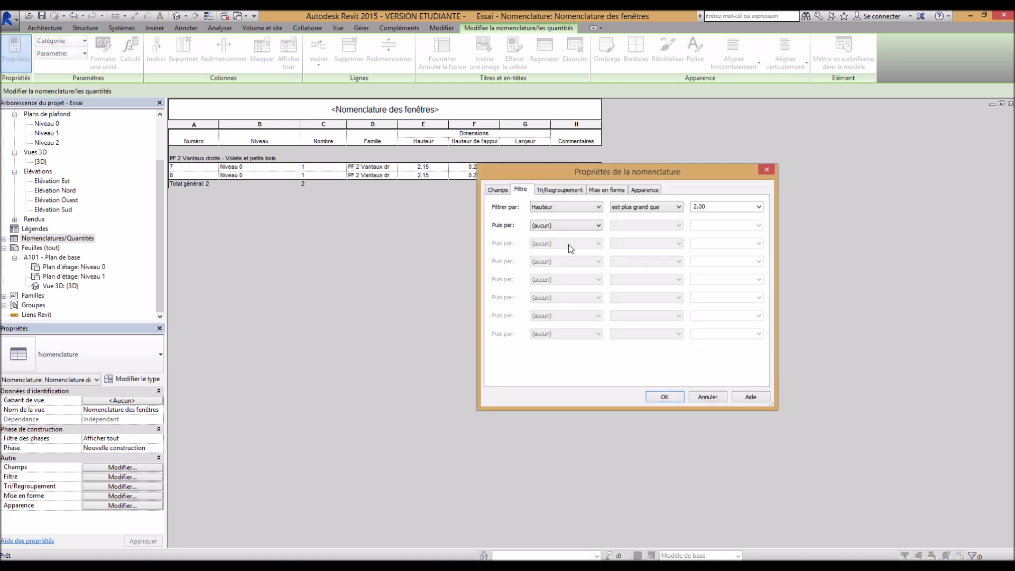
left_click(643, 211)
left_click(643, 210)
left_click(579, 207)
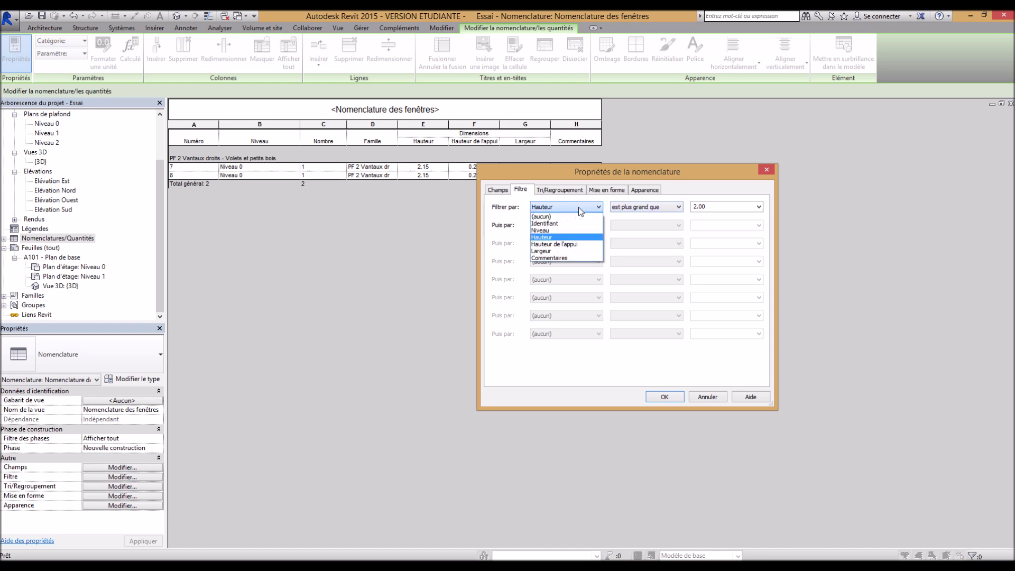
left_click(565, 217)
left_click(670, 398)
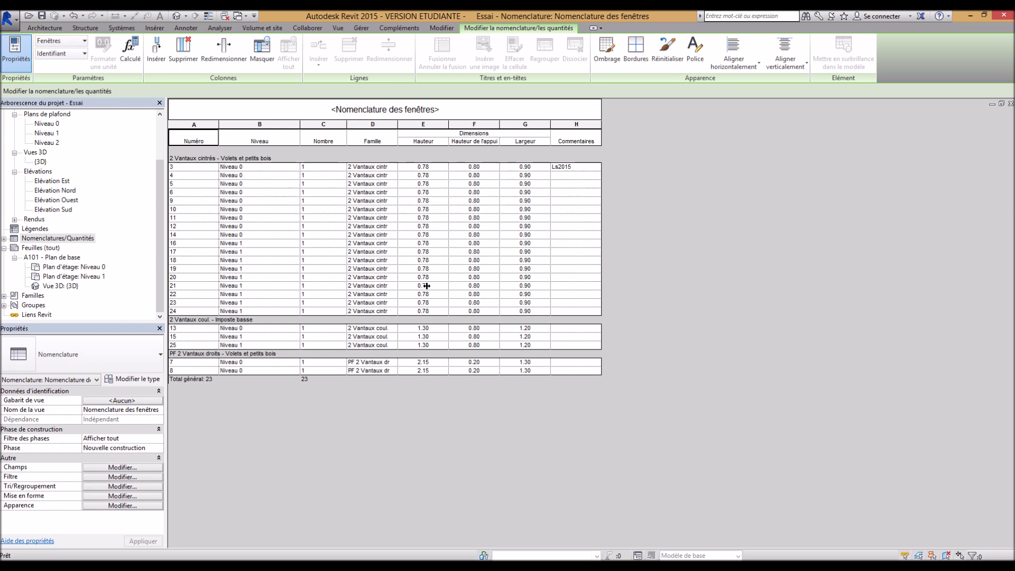
- Change the window schedule's title to Liste de Fenetres
left_click(373, 106)
left_click_drag(449, 105, 332, 106)
type("L")
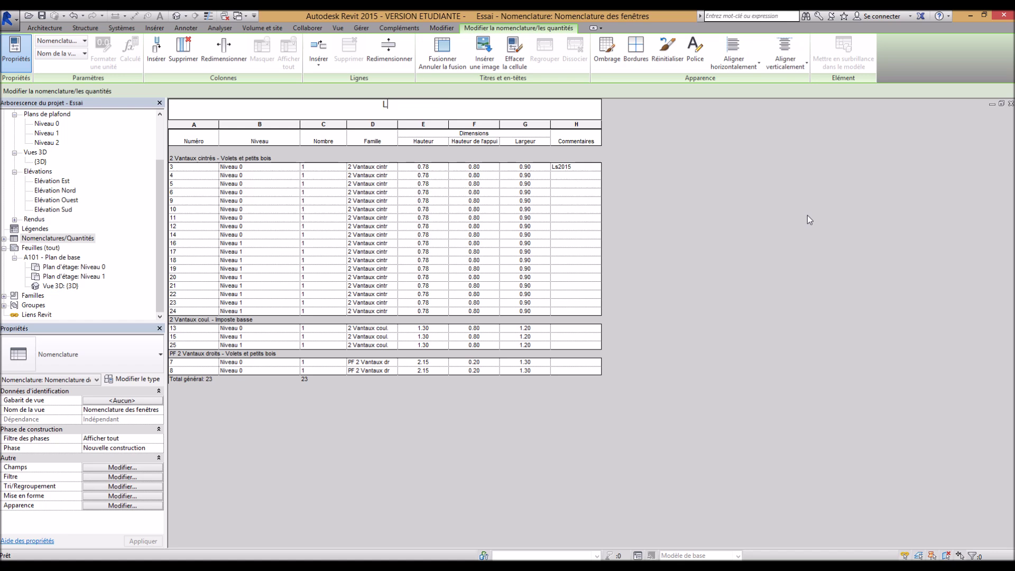
type("iste de Fenetres")
key("Return")
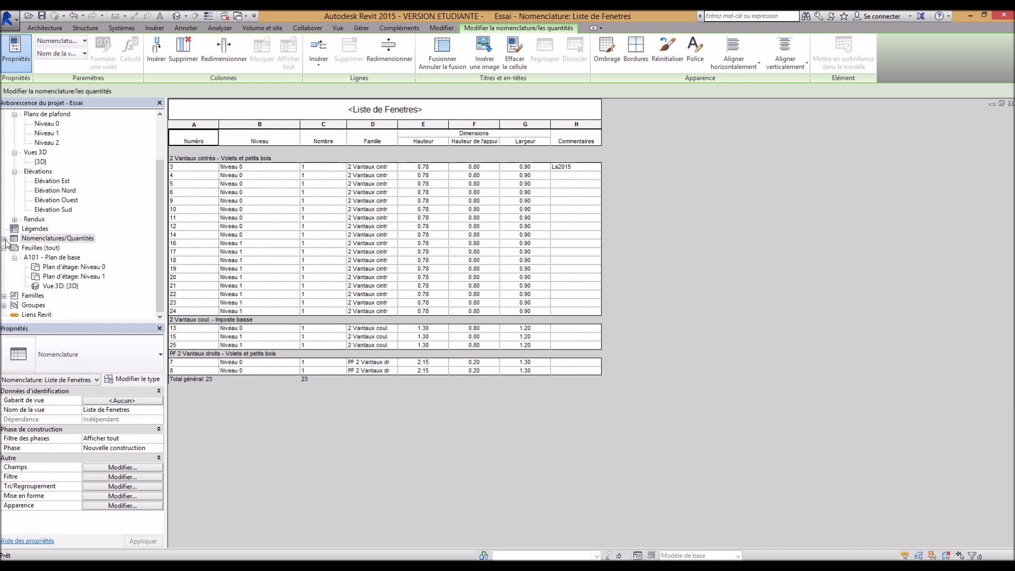
- Expand the project's Nomenclatures/Quantités and open the Nomenclature des pièces for viewing
double_click(29, 238)
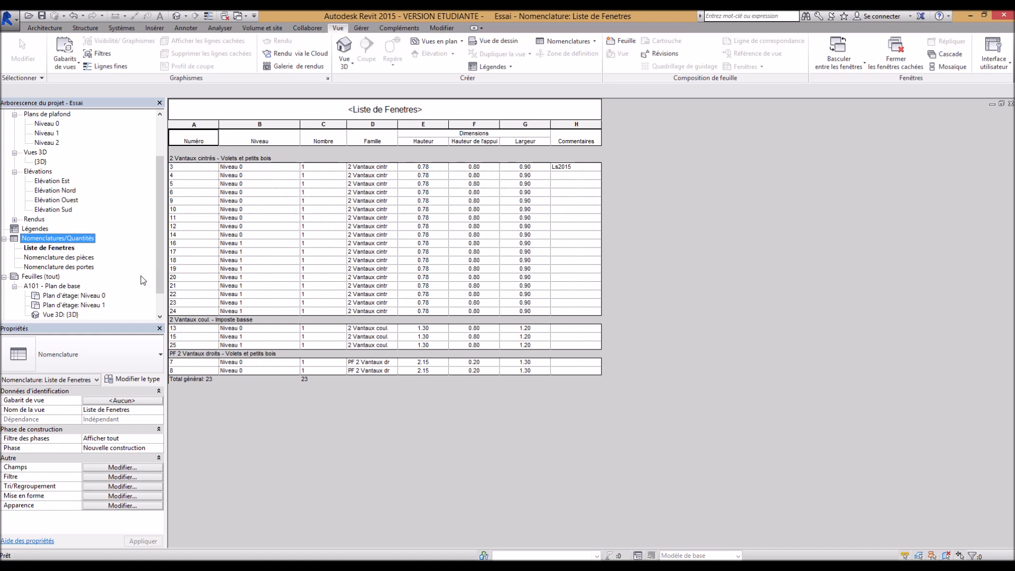
scroll(167, 275, "up", 3)
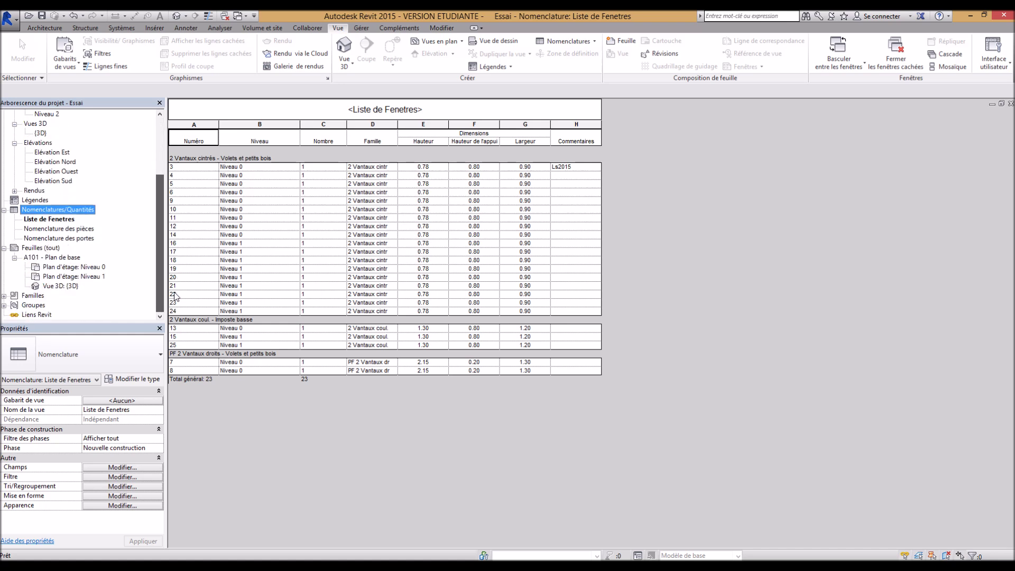
scroll(180, 248, "up", 1)
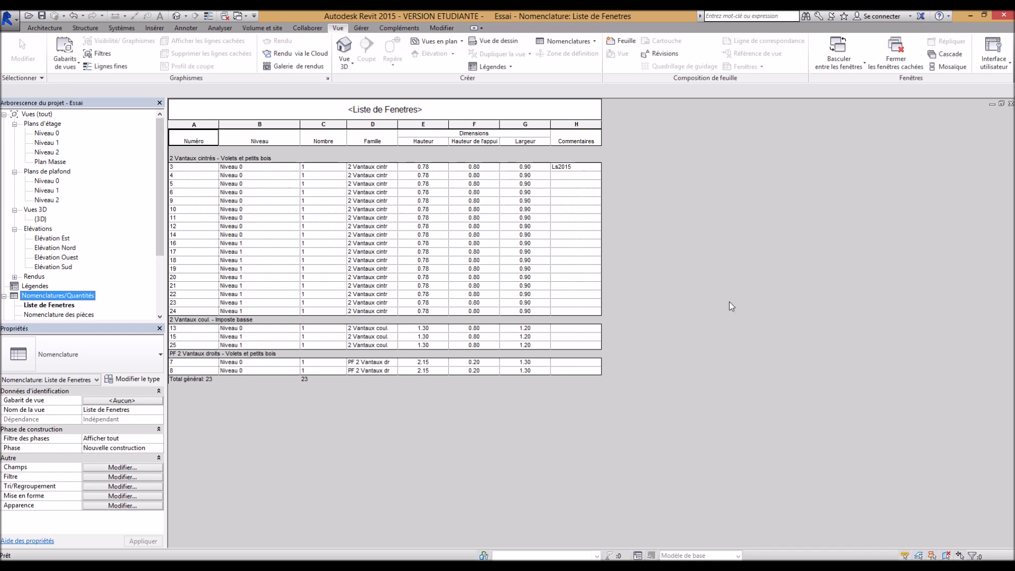
double_click(69, 314)
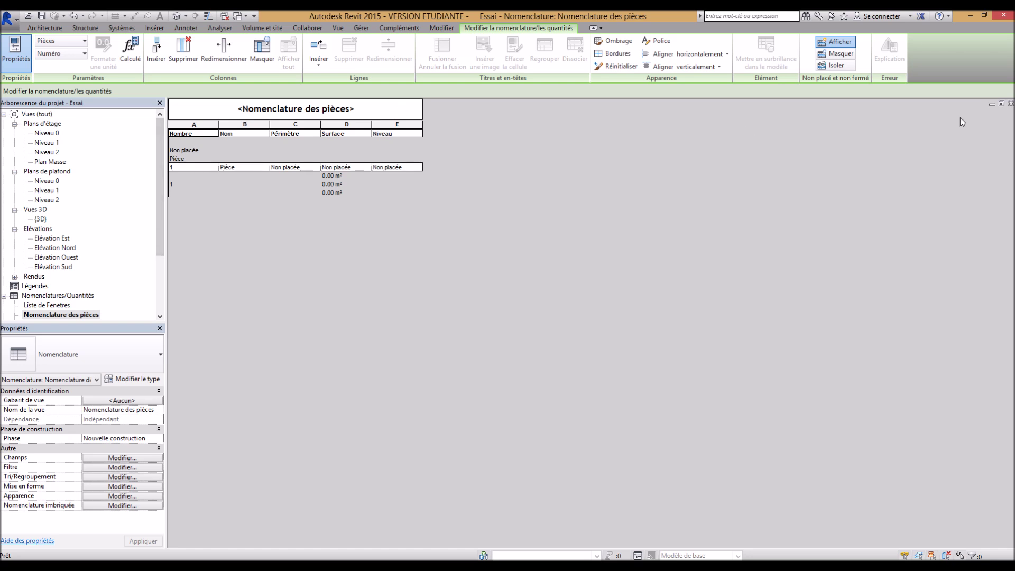
- Close the two open schedule views and open the Niveau 0 floor plan
left_click(1010, 103)
left_click(1010, 104)
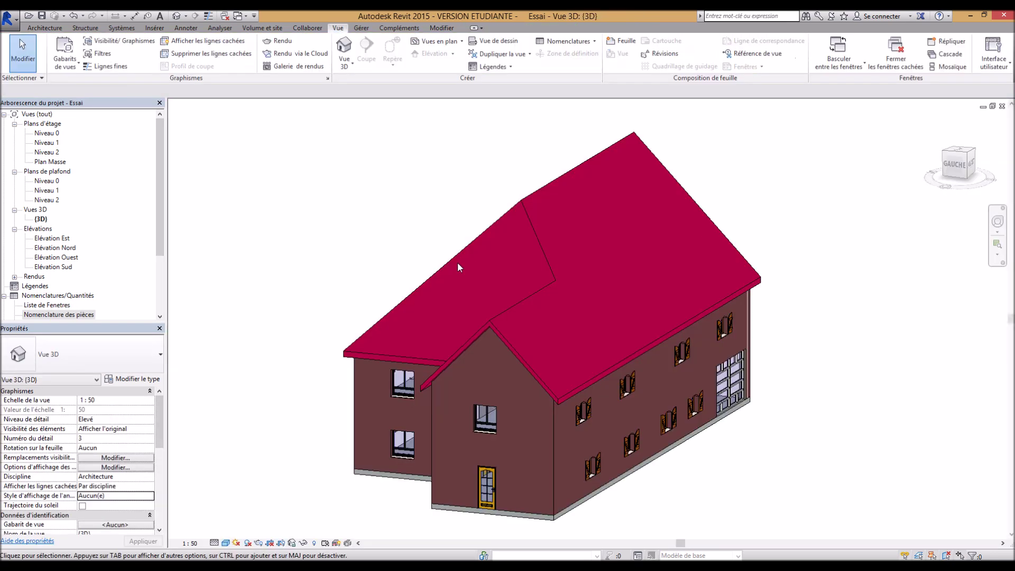
middle_click_drag(302, 354, 308, 329)
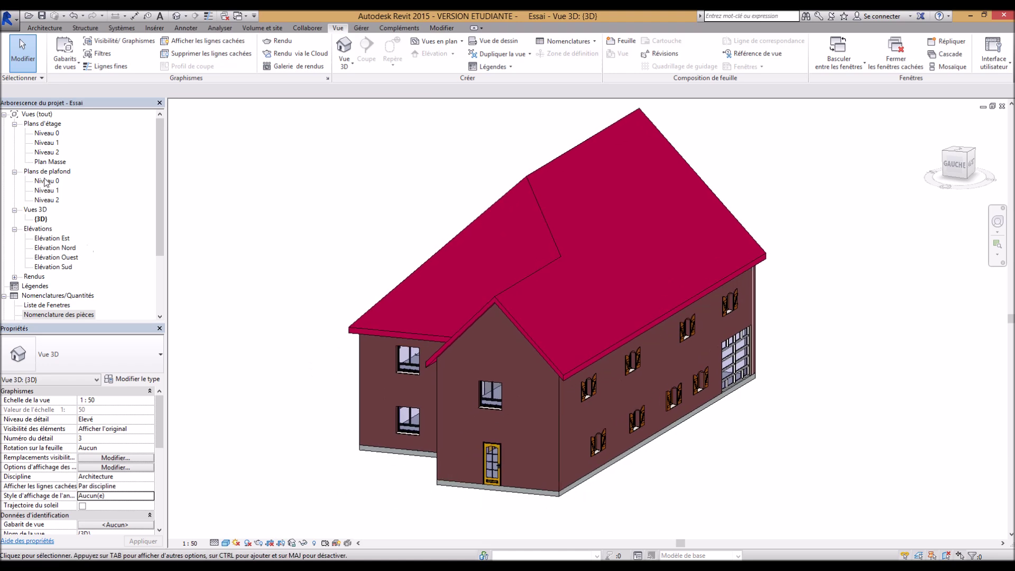
double_click(47, 135)
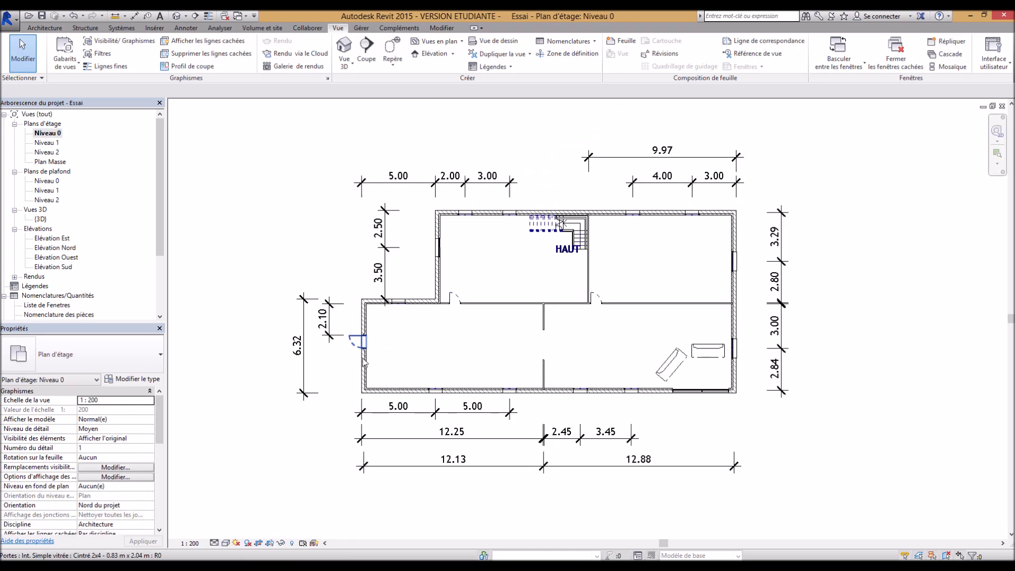
scroll(525, 351, "up", 1)
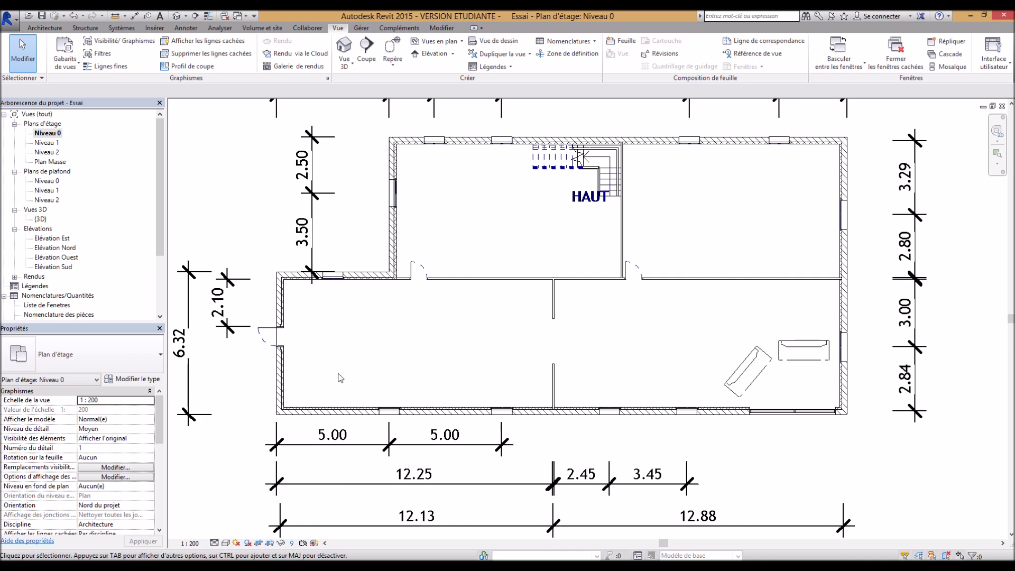
scroll(340, 377, "down", 2)
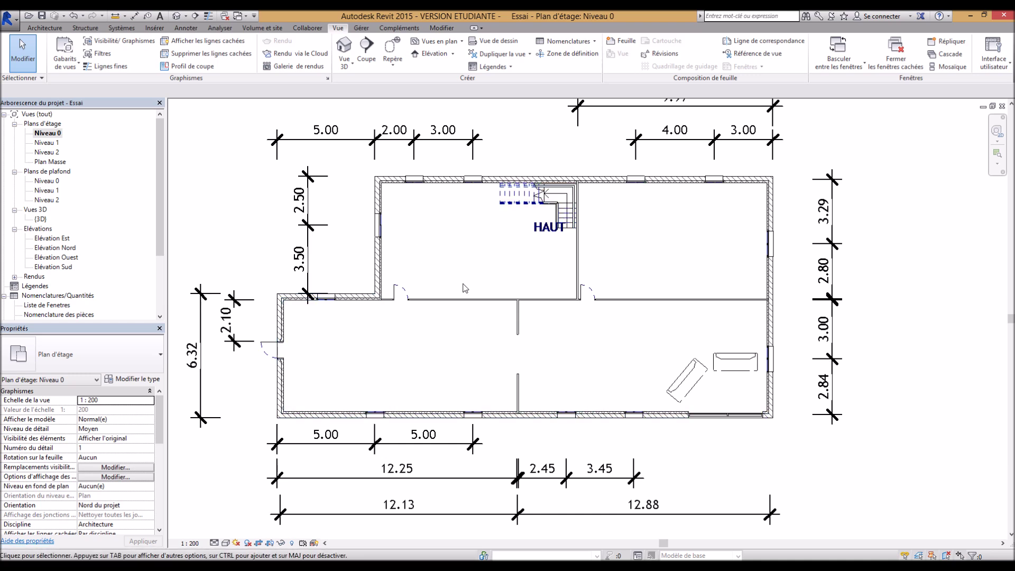
scroll(510, 263, "up", 2)
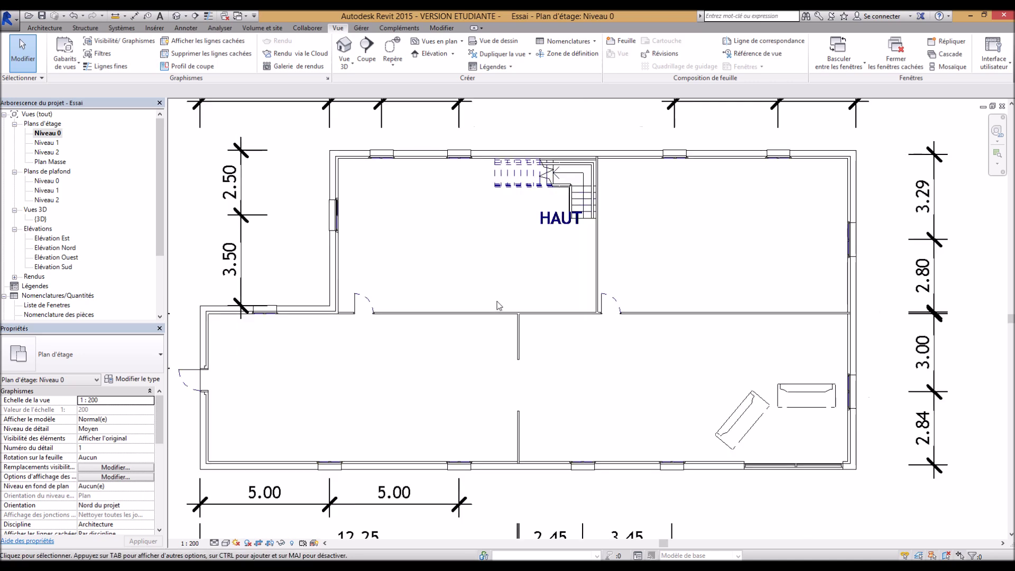
scroll(496, 306, "down", 1)
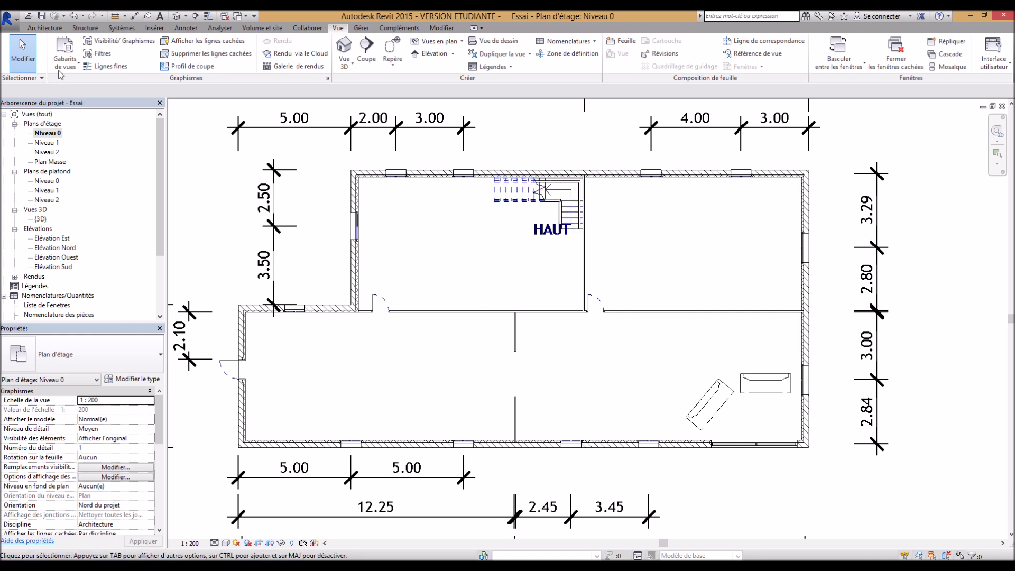
- Start the Pièce tool, save the project when asked, and keep Etiquette à l'insertion enabled for room placement
left_click(44, 28)
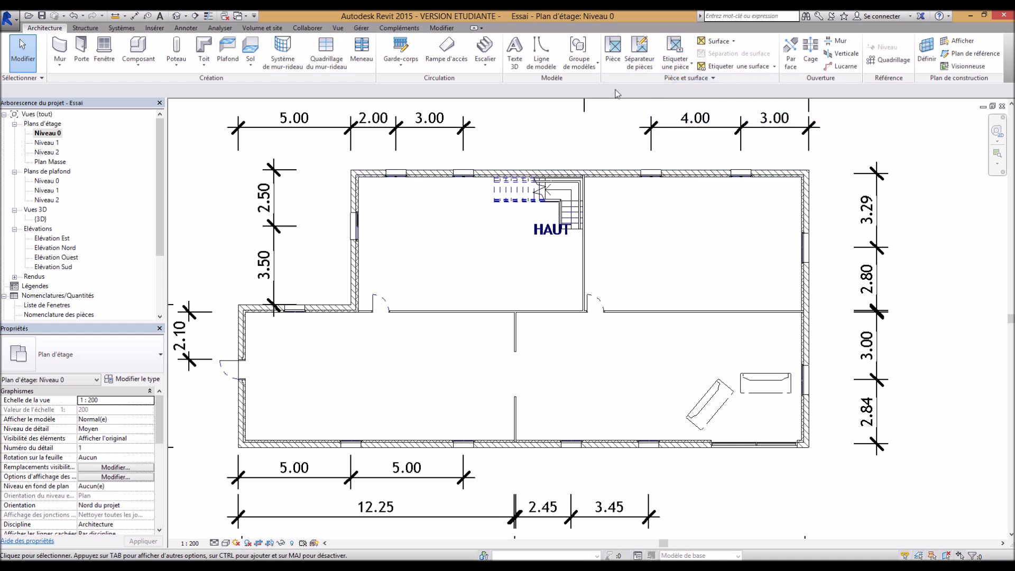
left_click(616, 54)
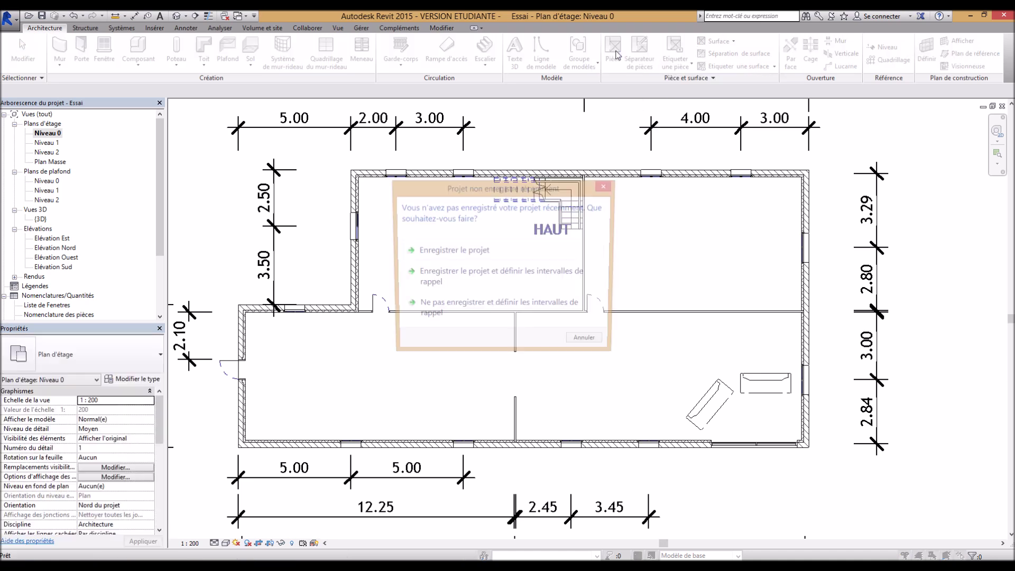
left_click(482, 252)
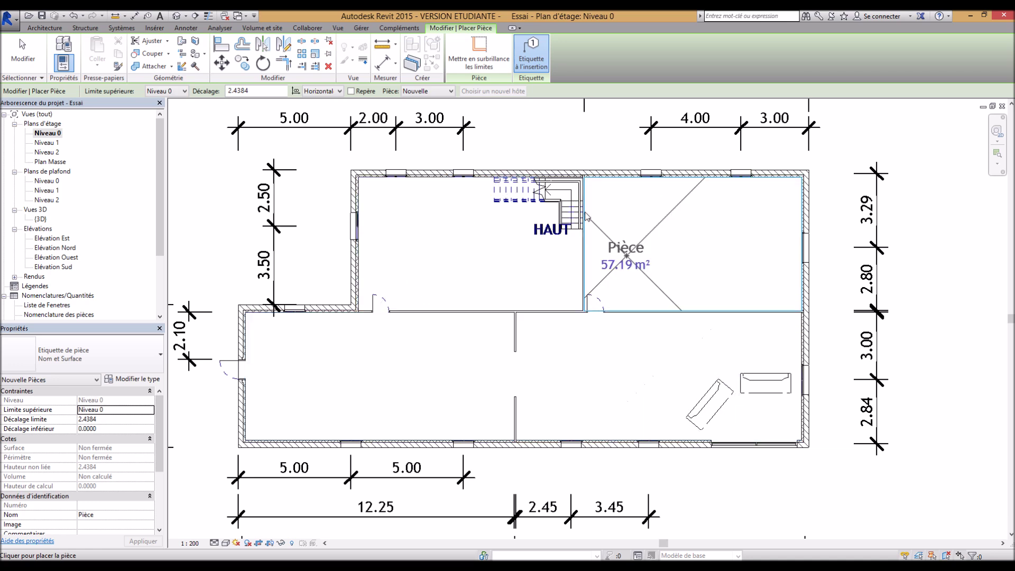
left_click(530, 59)
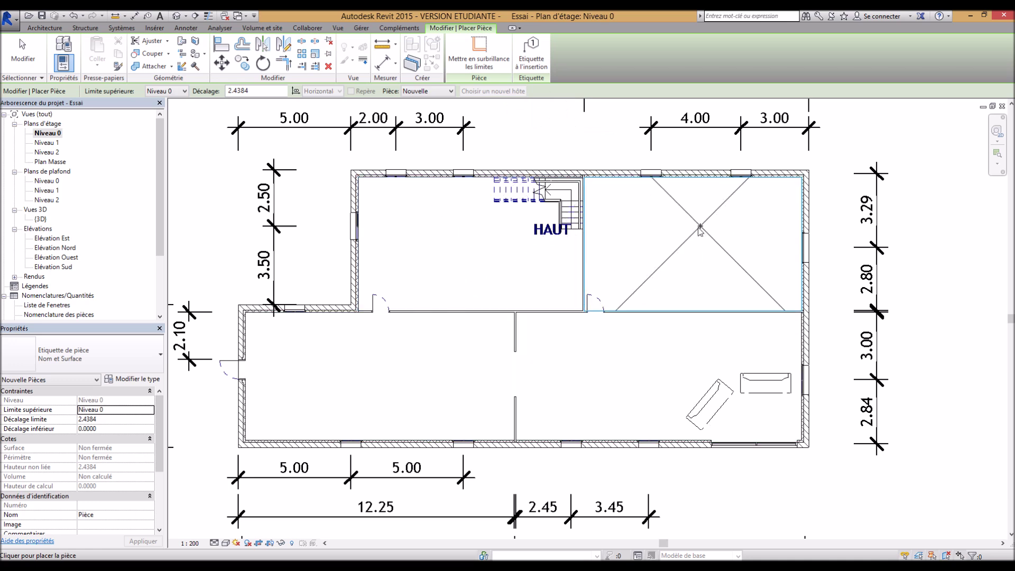
left_click(531, 56)
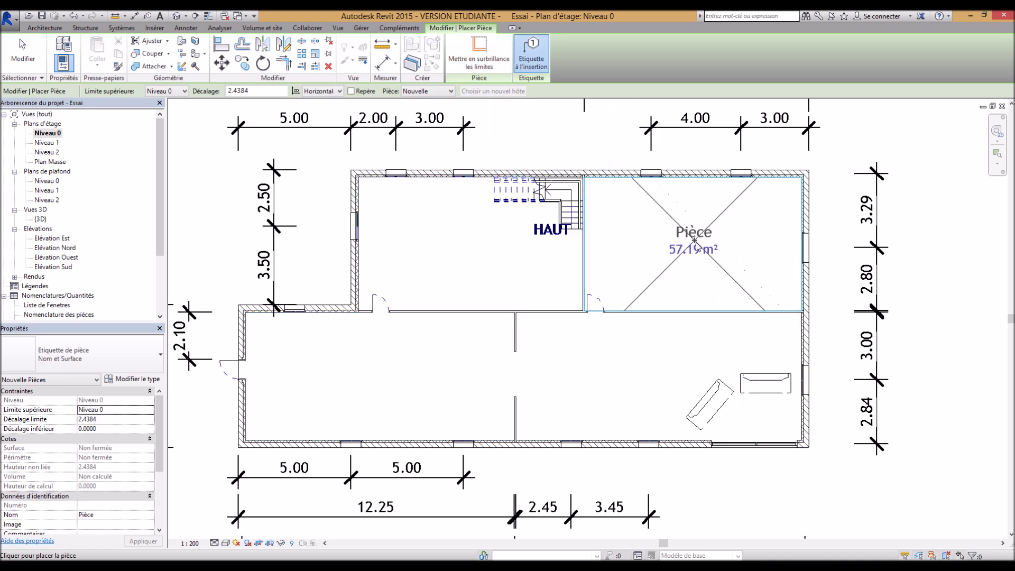
- Place tagged rooms in the two upper enclosed spaces and the large lower space of the Niveau 0 plan
left_click(699, 254)
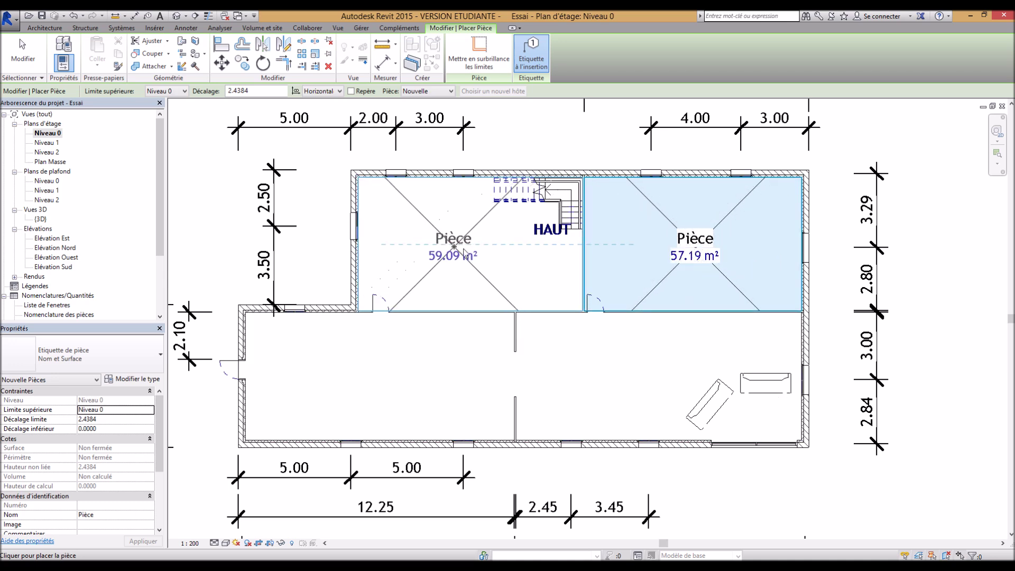
left_click(465, 251)
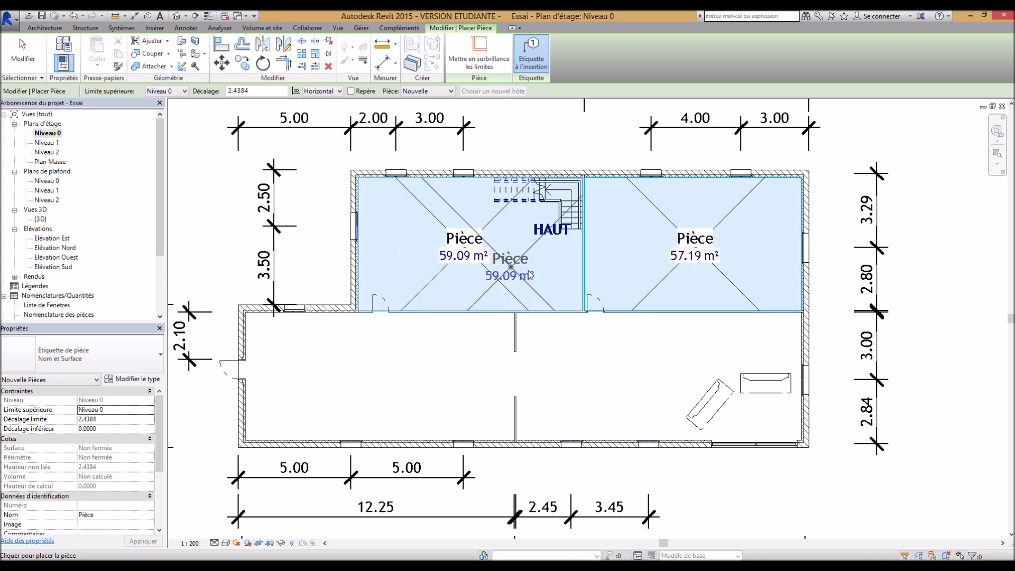
scroll(685, 210, "up", 5)
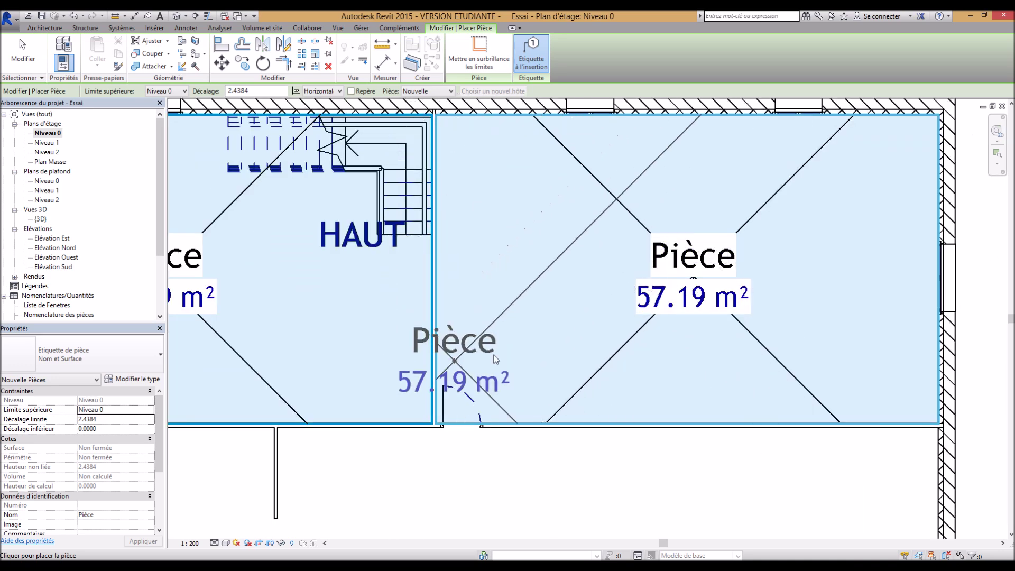
scroll(446, 365, "down", 4)
scroll(648, 312, "down", 3)
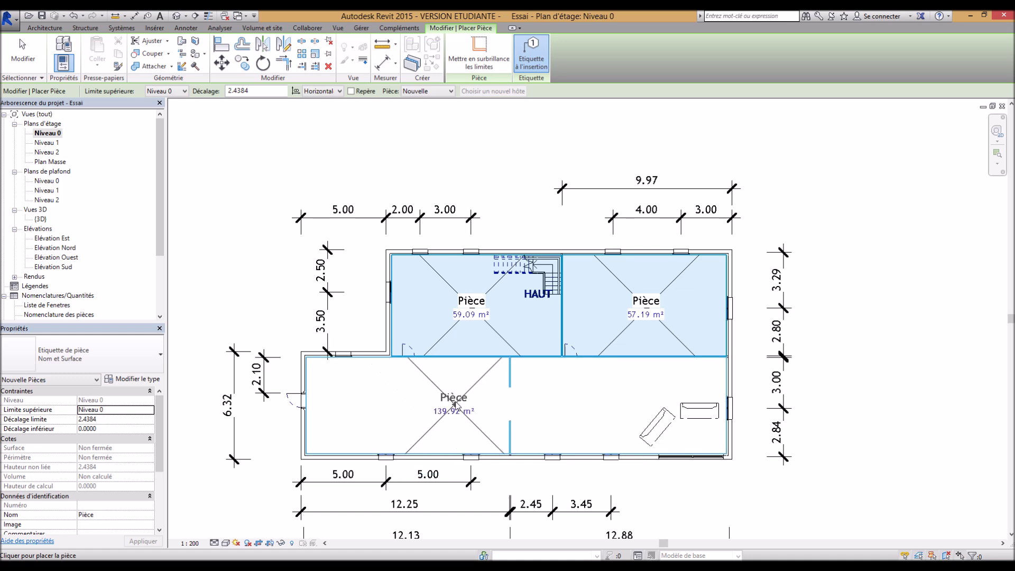
left_click(446, 400)
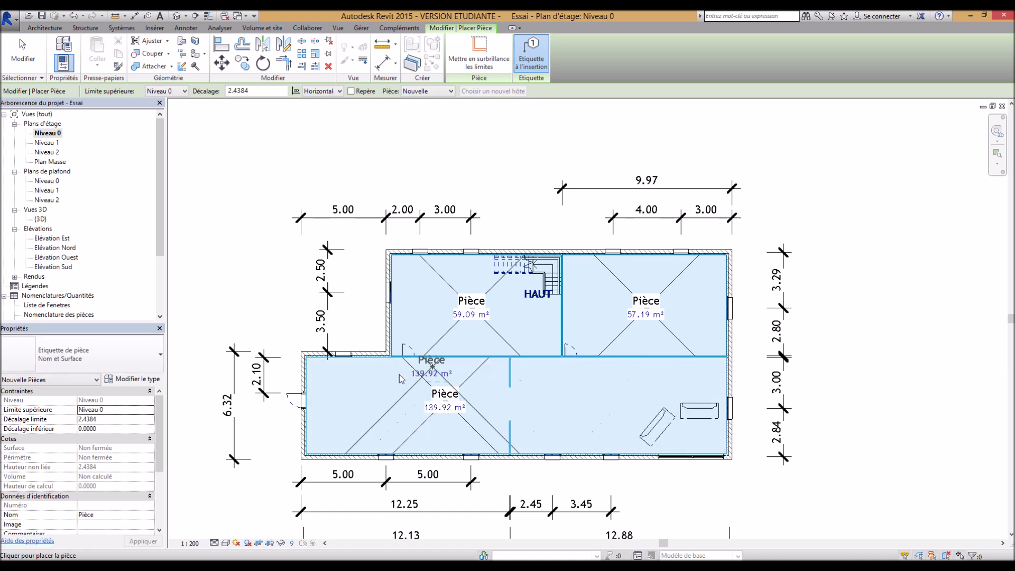
- End room placement and delete the room tag in the large lower space, keeping the room itself, and dismiss the warning
scroll(491, 434, "up", 2)
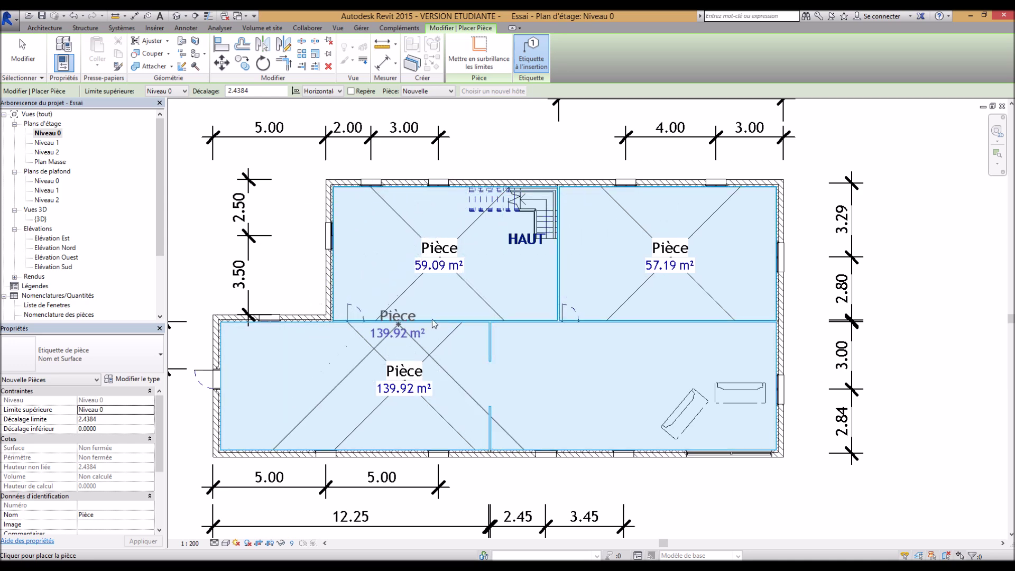
key("Escape")
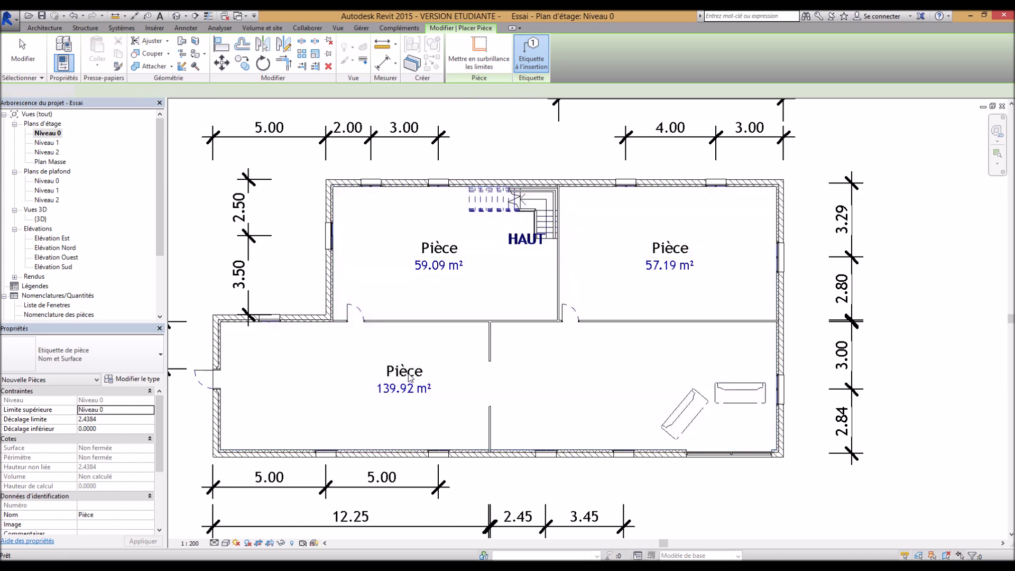
key("Escape")
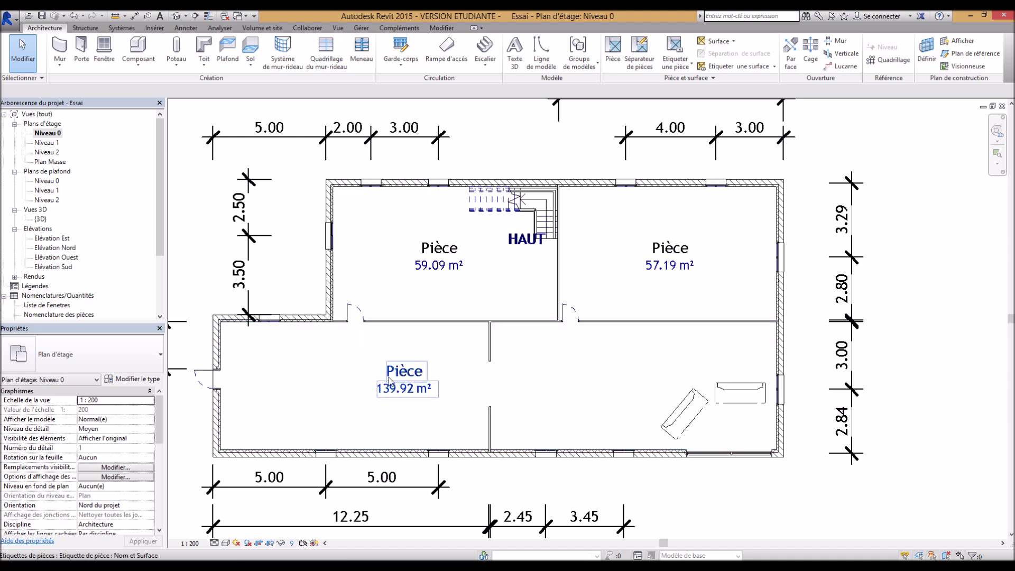
left_click(416, 384)
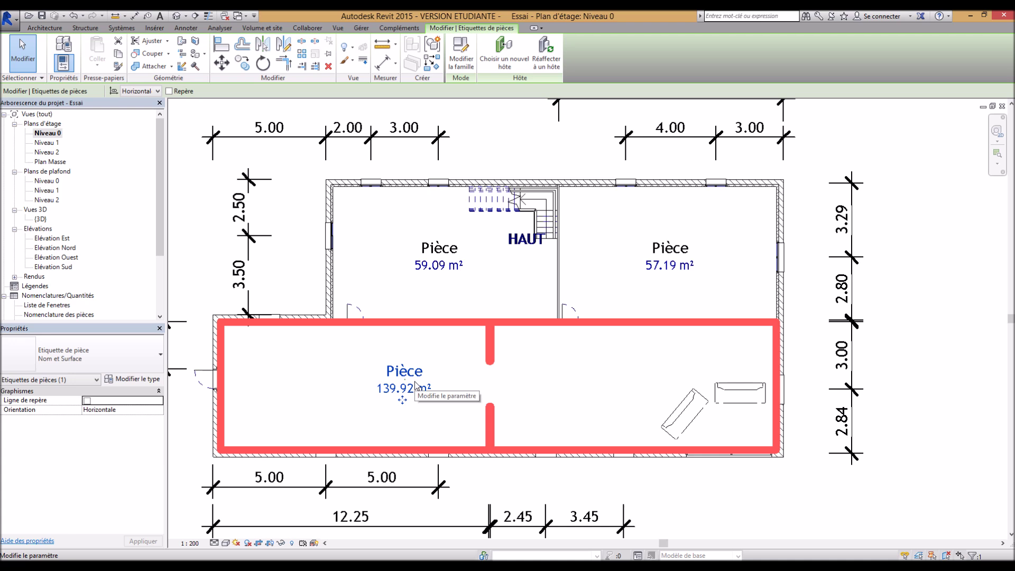
left_click(668, 492)
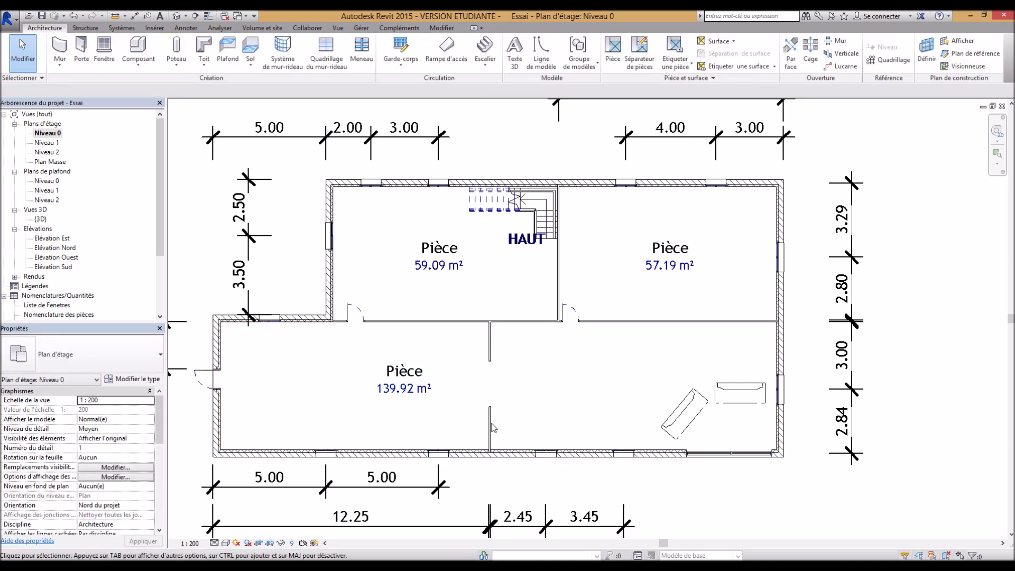
left_click(449, 423)
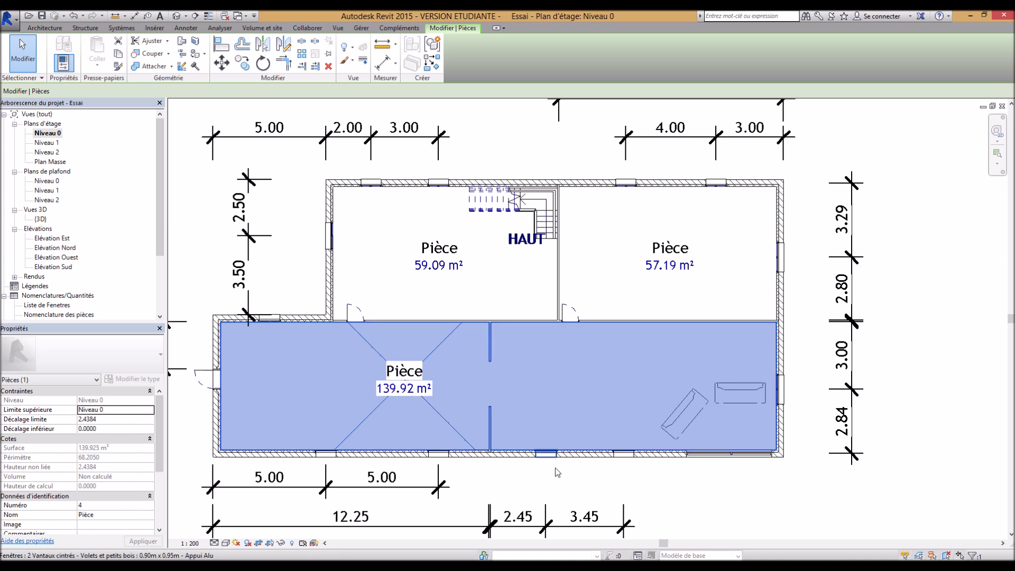
left_click(613, 481)
left_click(420, 384)
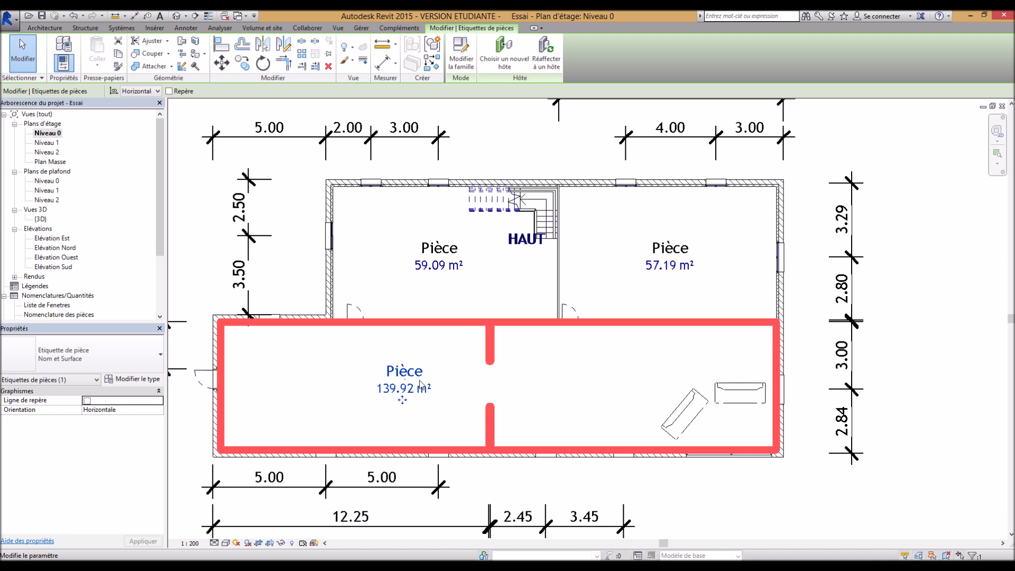
key("Delete")
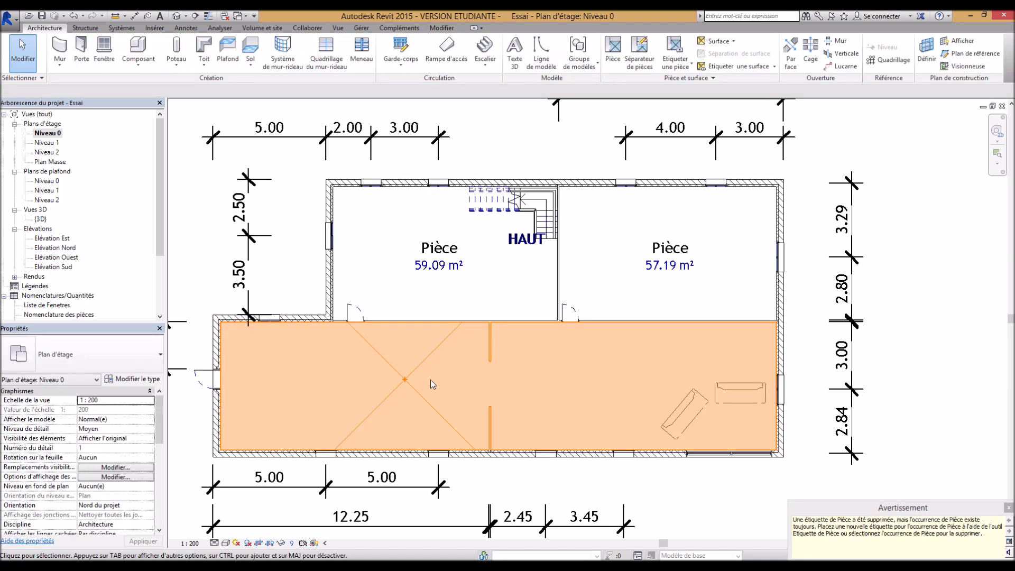
left_click(1007, 508)
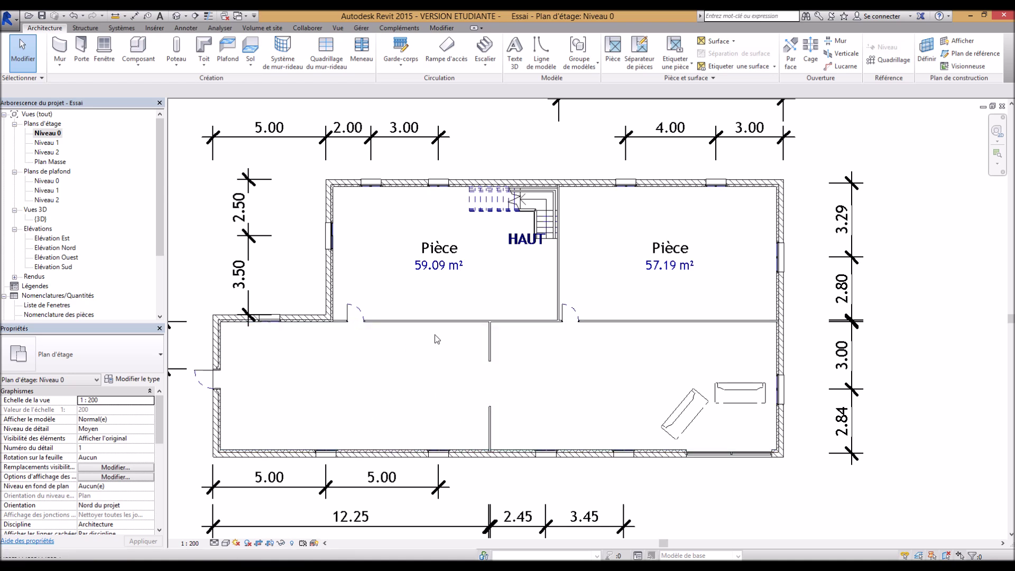
- Open the visibility/graphics overrides for the Niveau 0 floor plan and move the dialog over the middle of the plan
left_click(690, 66)
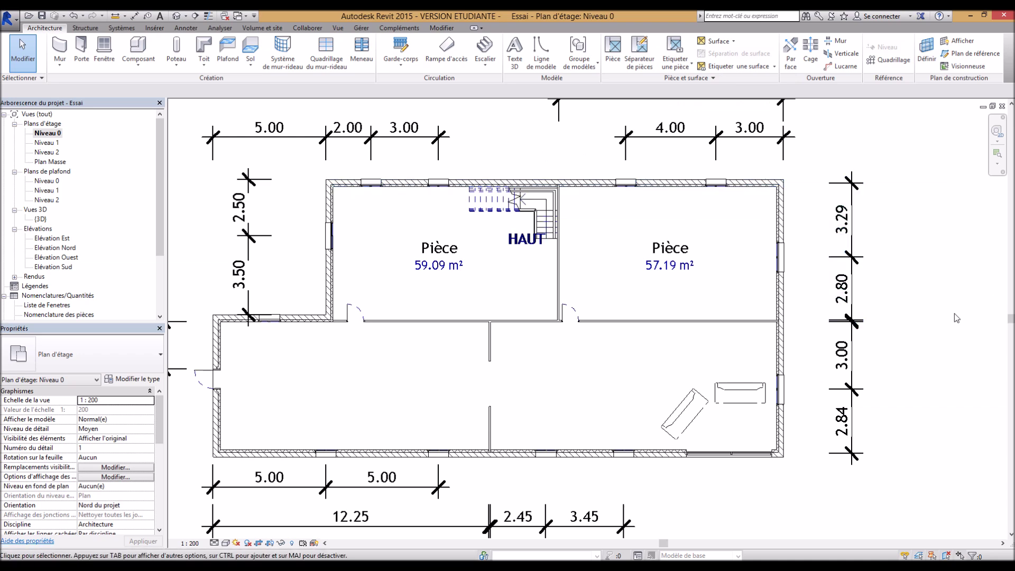
scroll(955, 317, "down", 1)
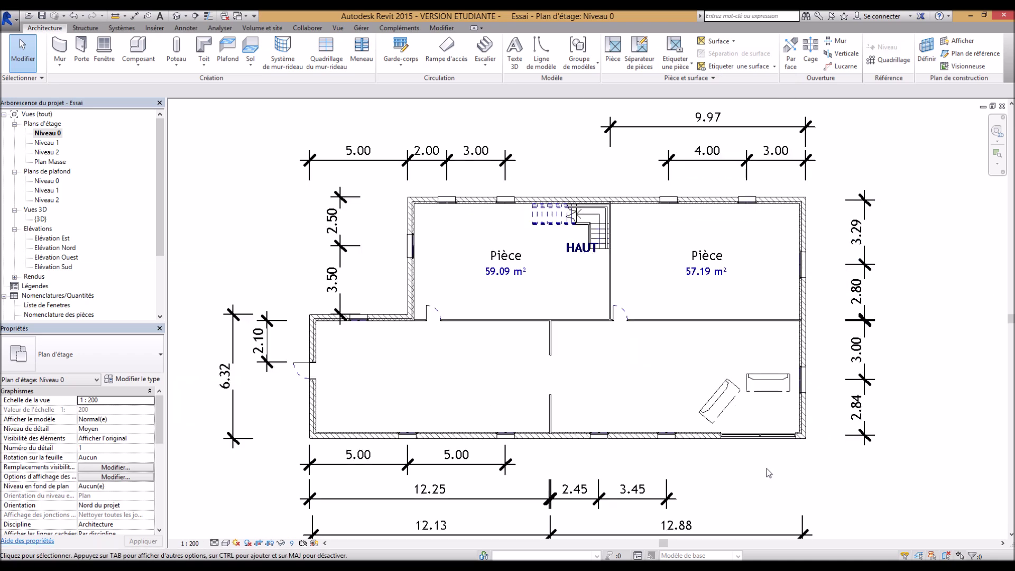
scroll(768, 473, "up", 1)
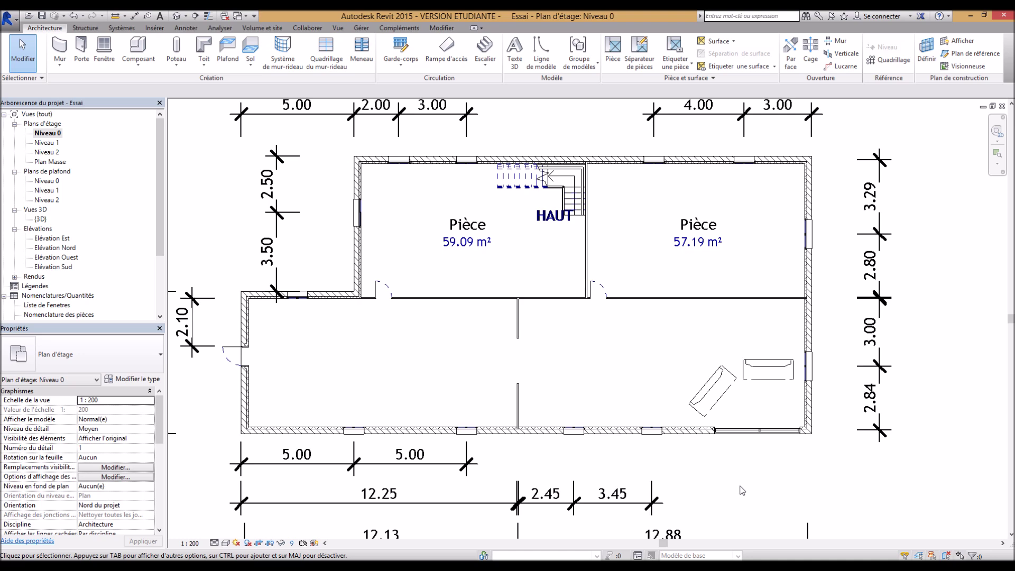
key("v")
key("g")
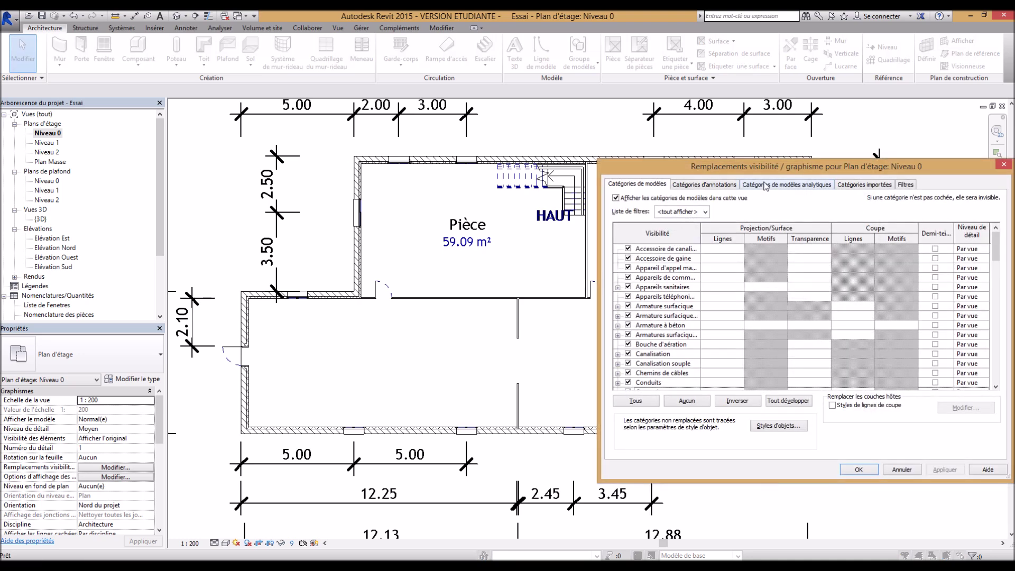
left_click_drag(772, 171, 518, 155)
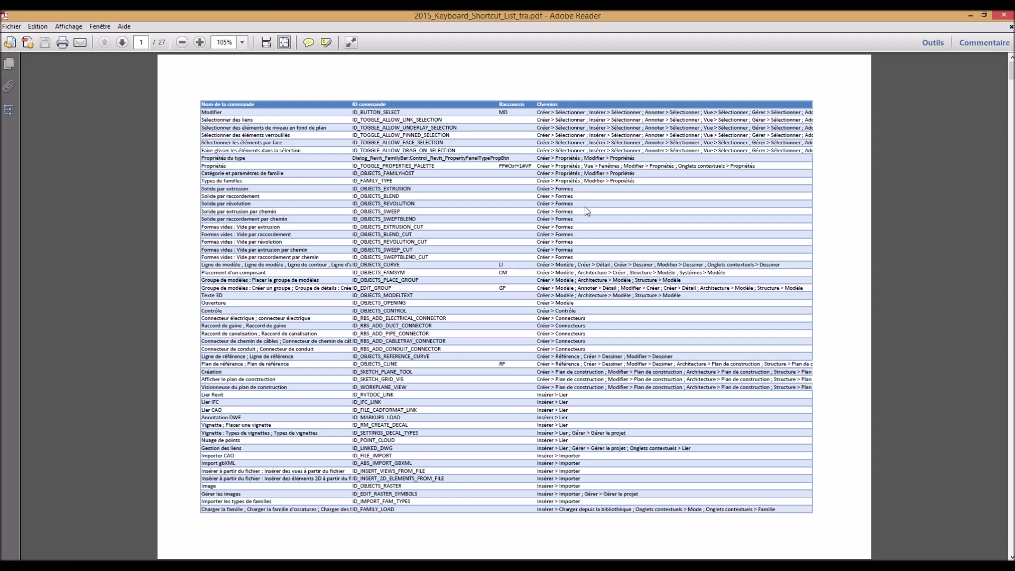
- Switch to Adobe Reader, look through 2015_Keyboard_Shortcut_List_fra.pdf for the command shortcuts, and return to Revit
scroll(585, 211, "down", 7)
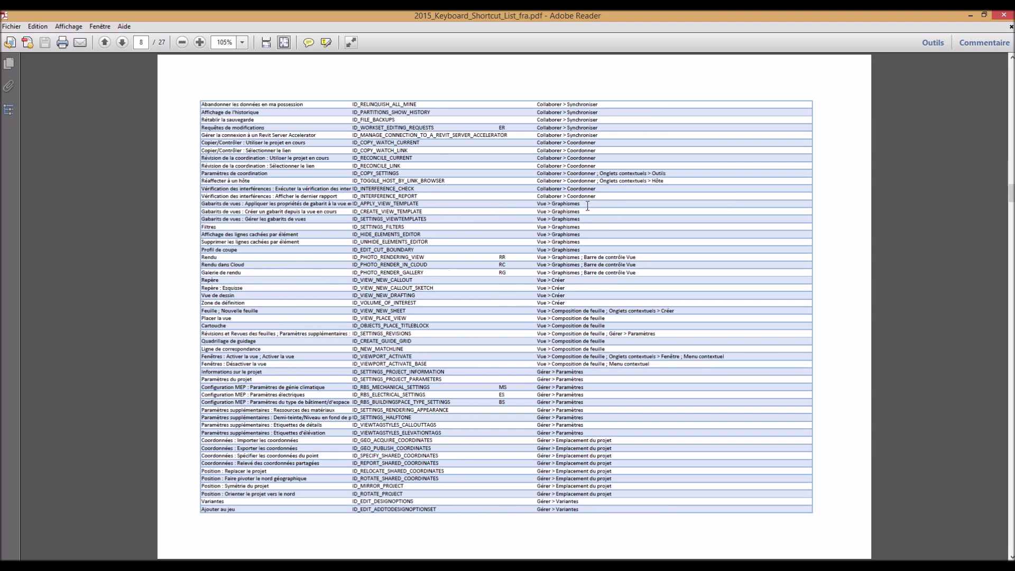
scroll(588, 206, "down", 1)
scroll(590, 211, "up", 4)
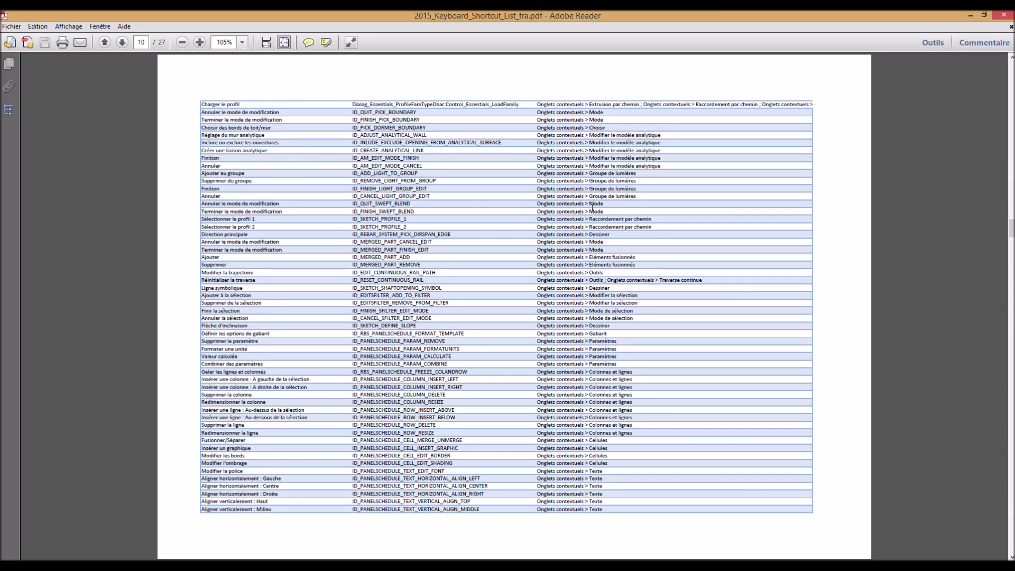
scroll(592, 208, "up", 4)
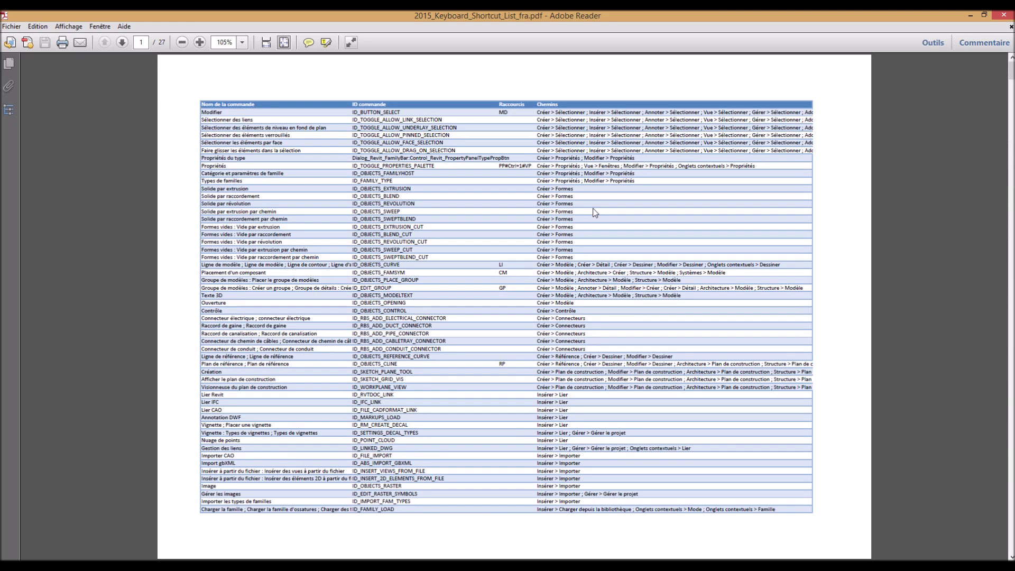
scroll(592, 213, "down", 2)
scroll(591, 217, "up", 1)
scroll(591, 217, "up", 1)
key("alt+Tab")
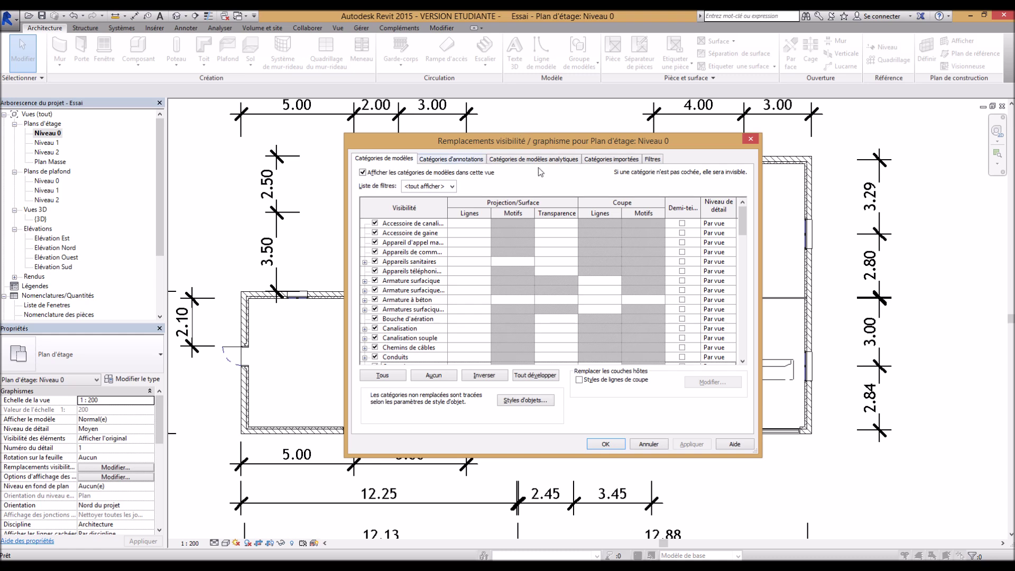
- Expand the Pièces model category, enable its Remplissage intérieur subcategory, and apply the override to the plan
scroll(387, 317, "down", 8)
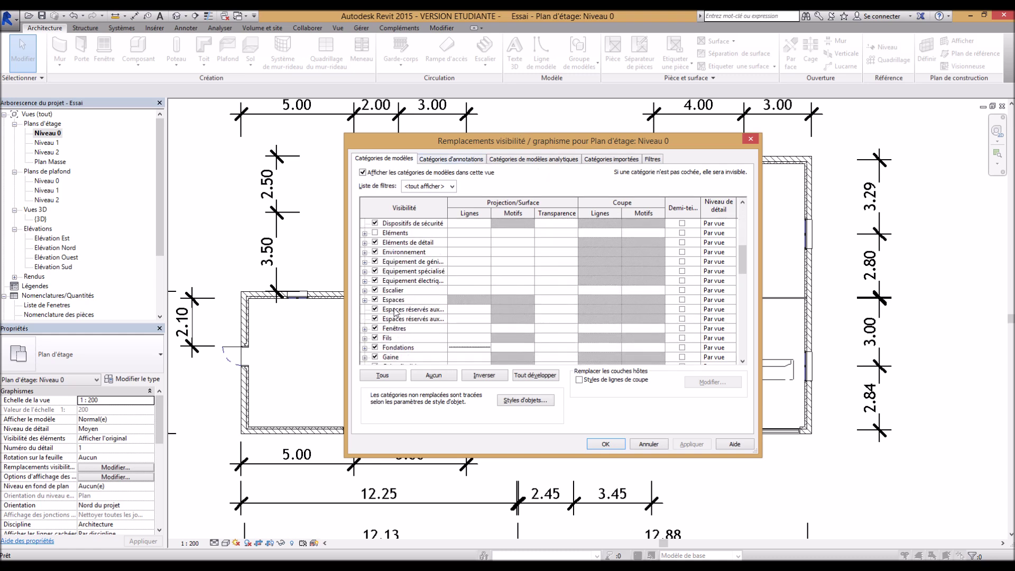
scroll(408, 327, "down", 4)
scroll(407, 327, "down", 7)
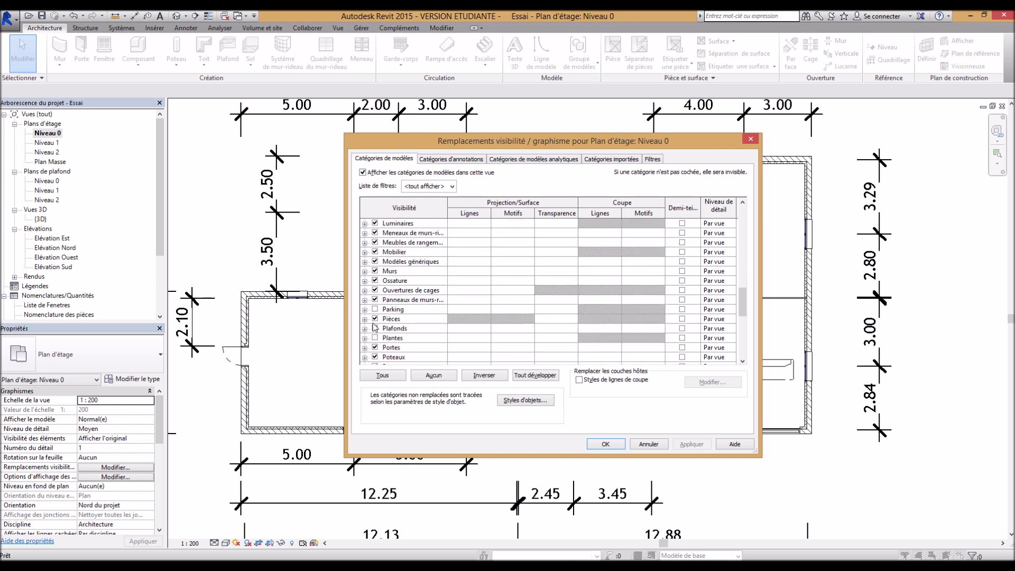
left_click(365, 318)
scroll(473, 308, "down", 2)
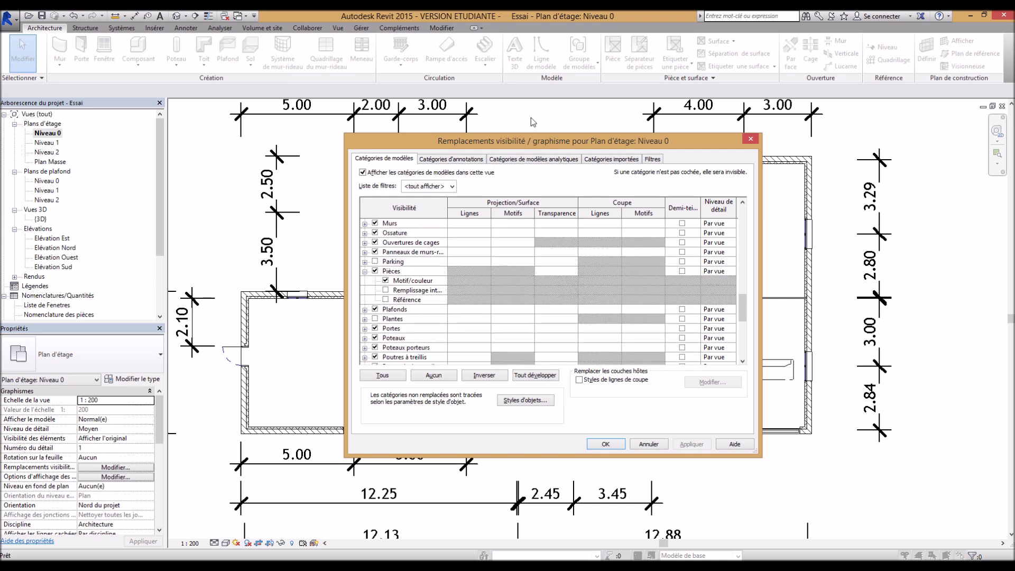
left_click_drag(531, 140, 767, 106)
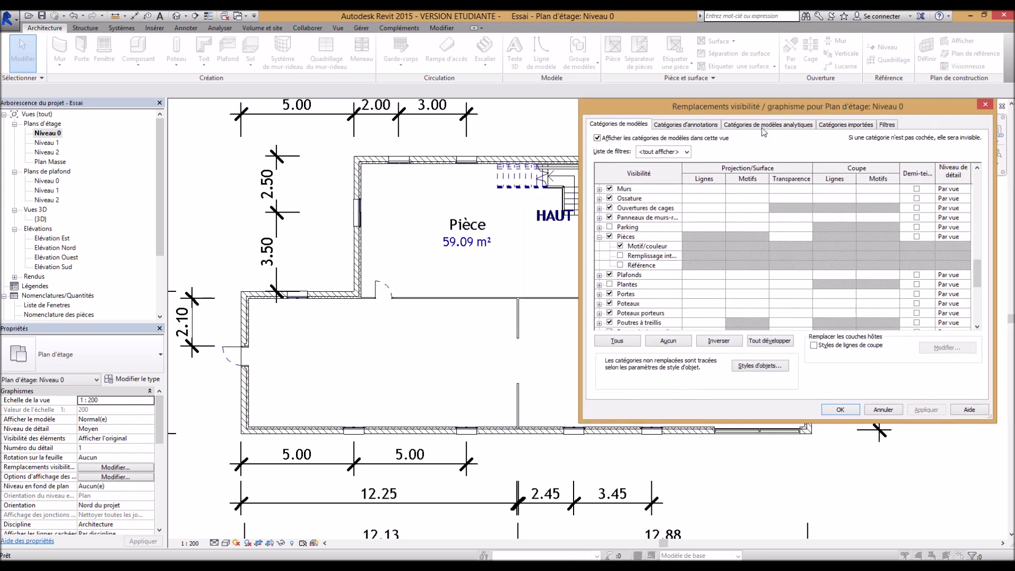
left_click(620, 255)
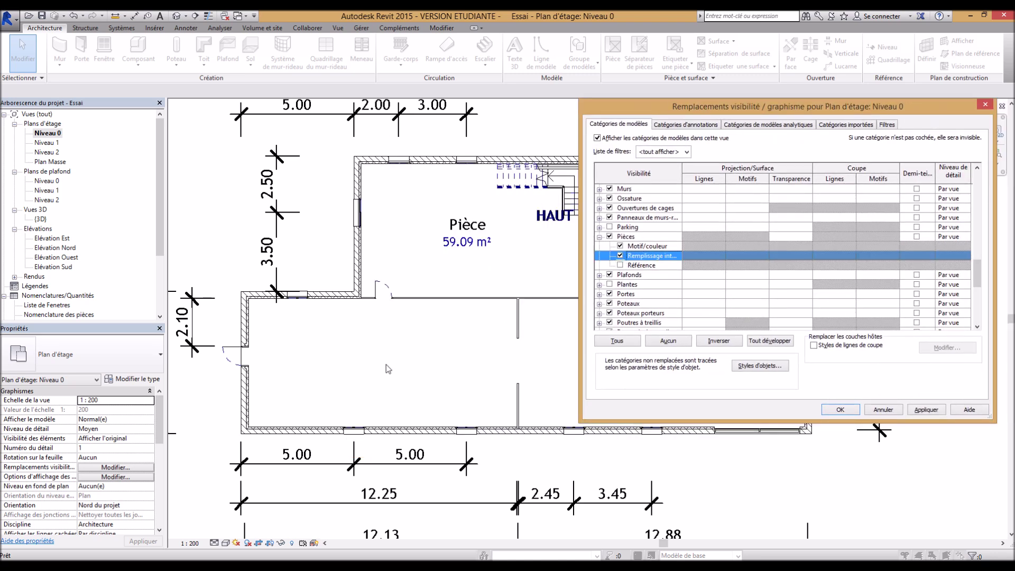
left_click(932, 410)
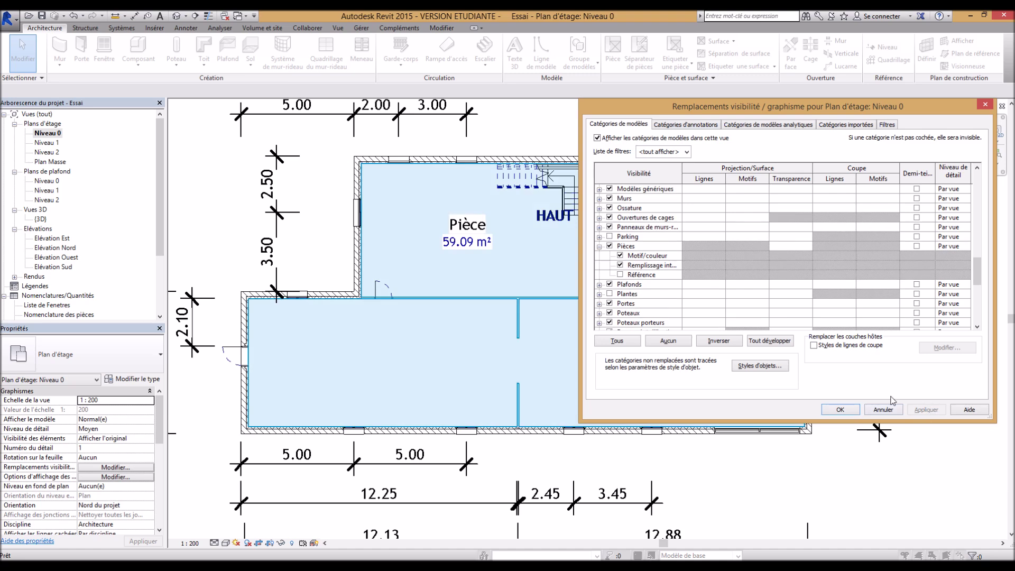
- Enable the Référence subcategory of Pièces as well, apply it, and accept the visibility overrides
left_click_drag(709, 113, 686, 113)
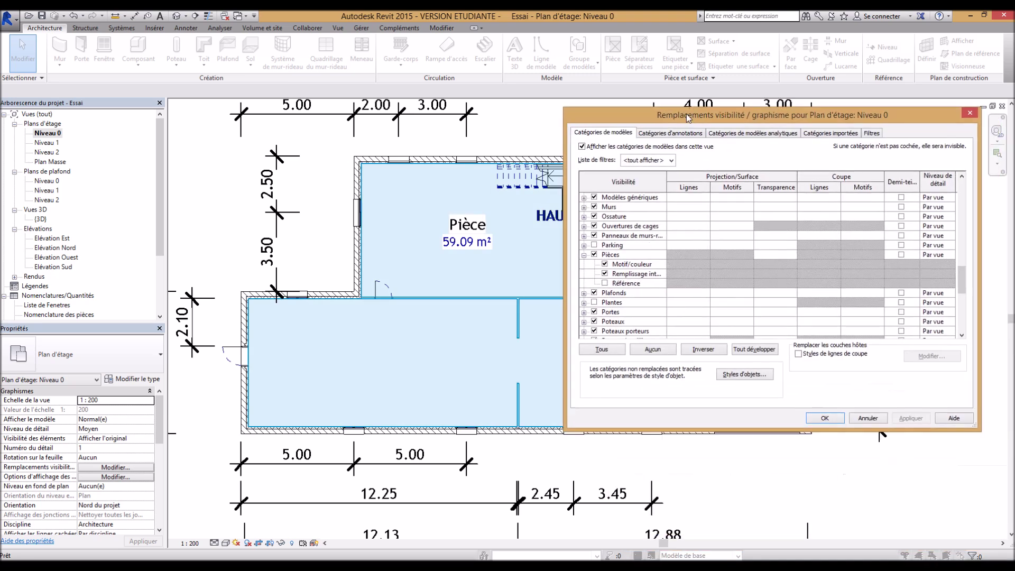
left_click(605, 282)
left_click(900, 418)
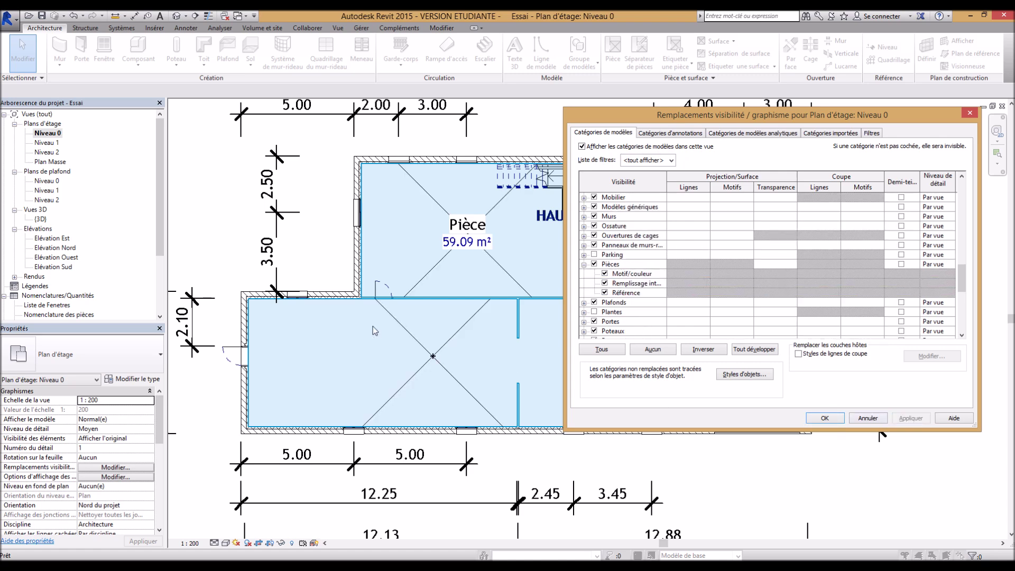
left_click(826, 418)
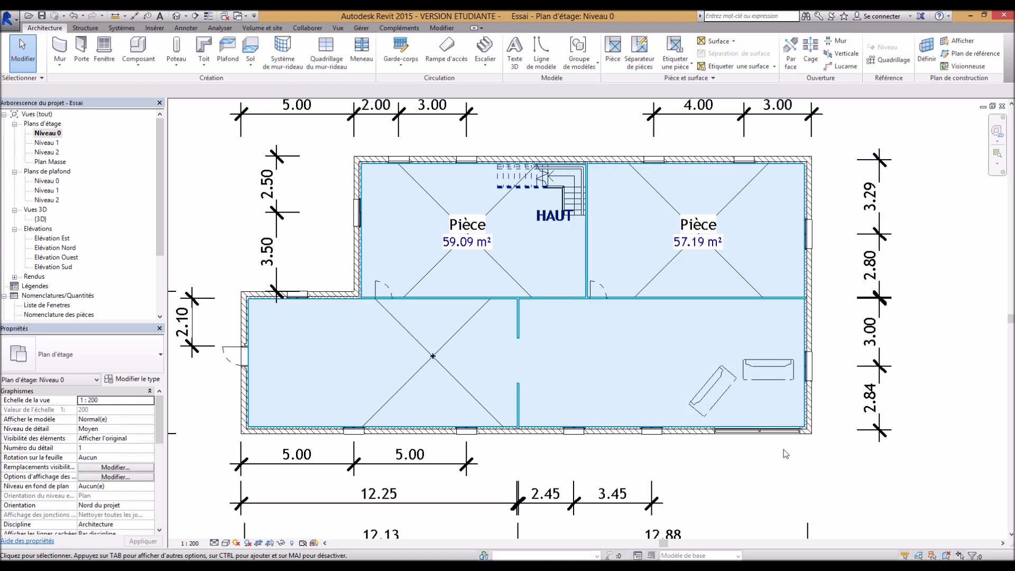
- Delete the untagged room filling the large lower space of the Niveau 0 plan
left_click(459, 379)
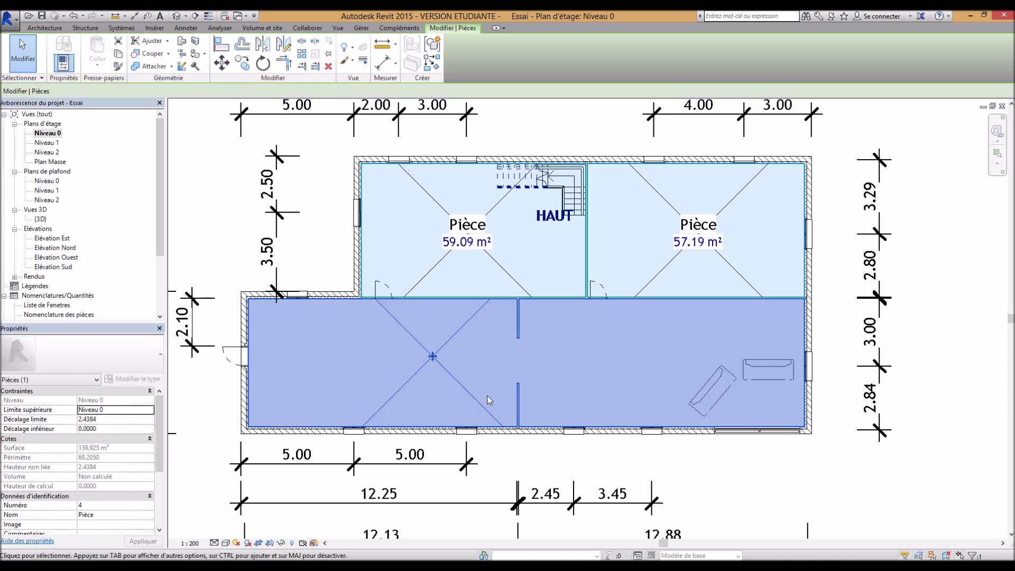
key("Delete")
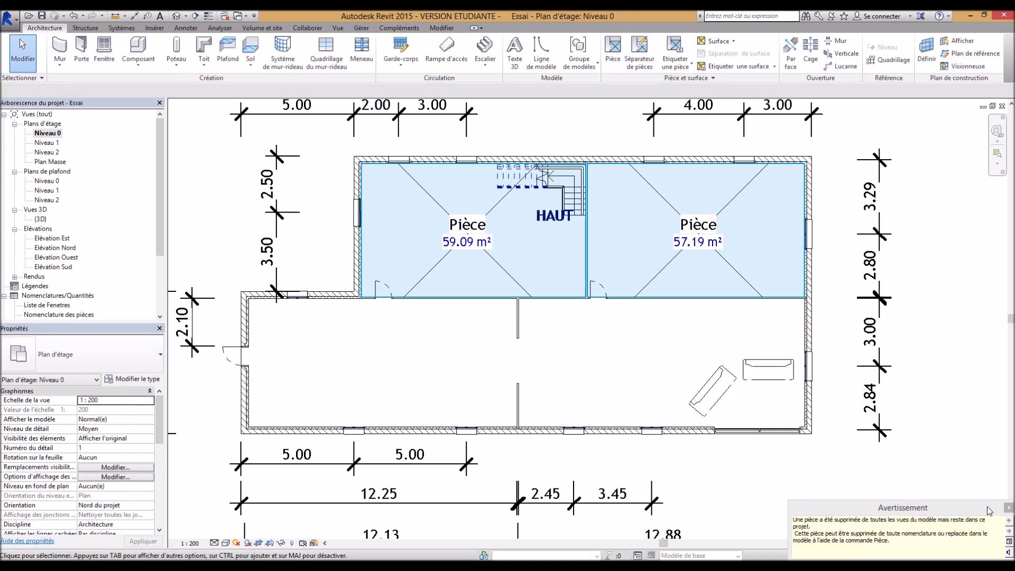
scroll(426, 440, "up", 1)
scroll(426, 439, "down", 1)
scroll(426, 439, "up", 1)
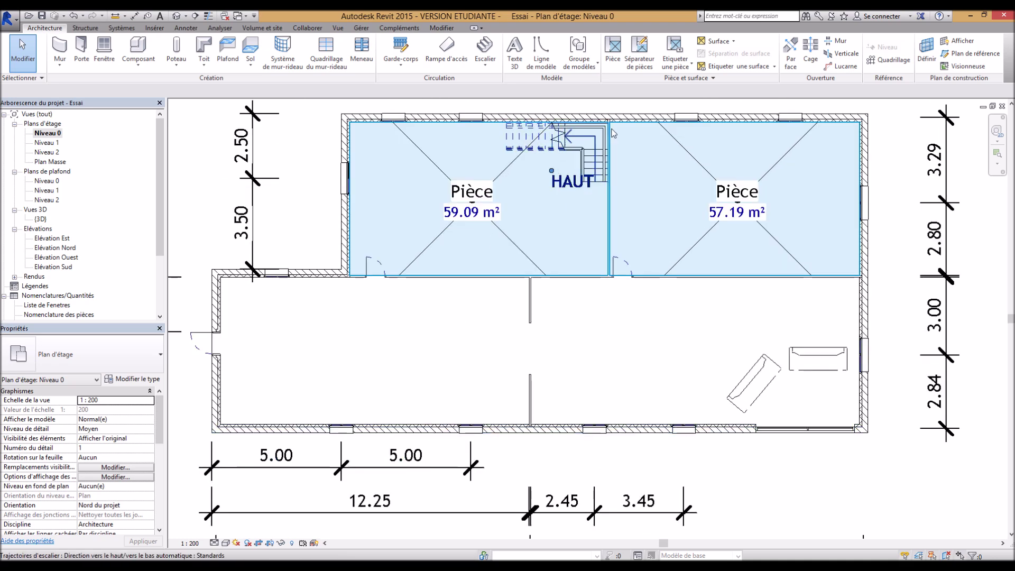
- Draw a 2.00 m room separation line across the opening between the two partition wall ends in the lower space
left_click(640, 58)
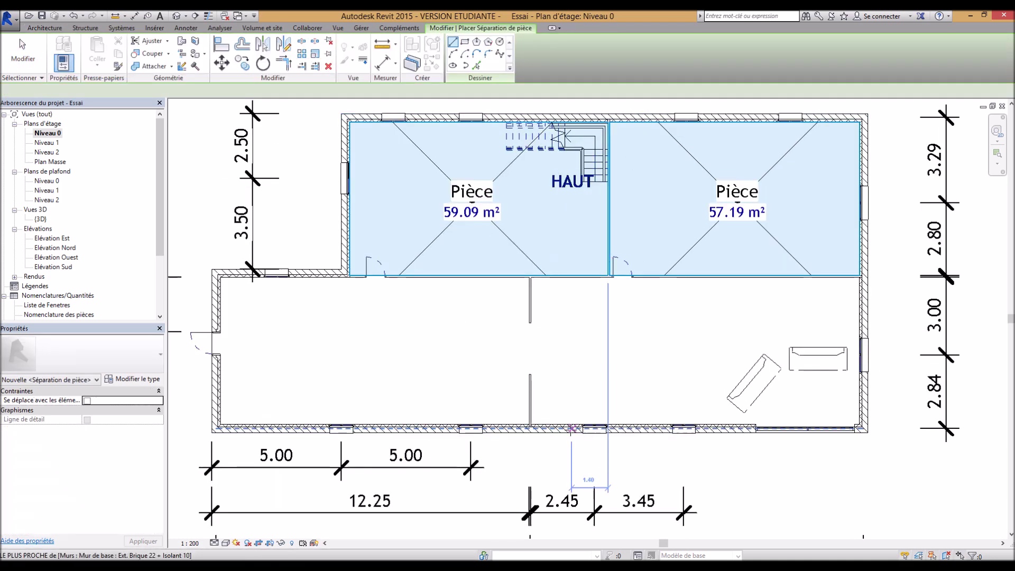
scroll(534, 375, "up", 5)
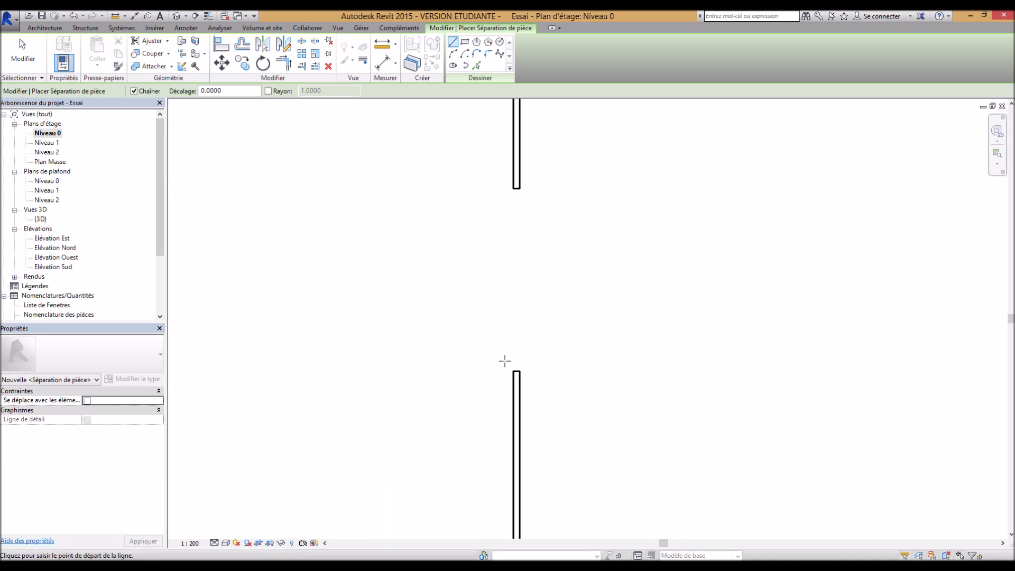
left_click(518, 163)
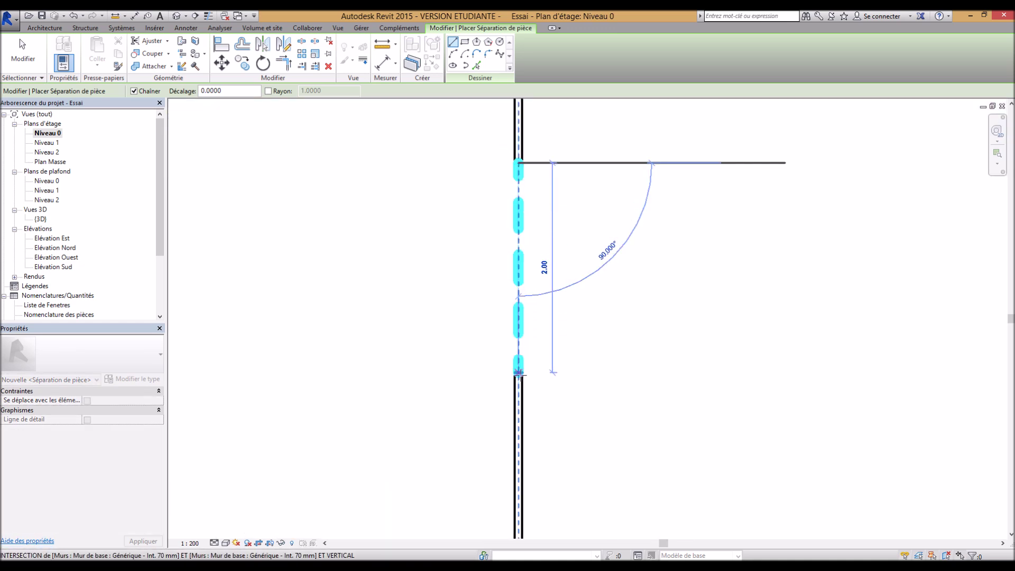
left_click(519, 372)
scroll(605, 373, "down", 5)
key("Escape")
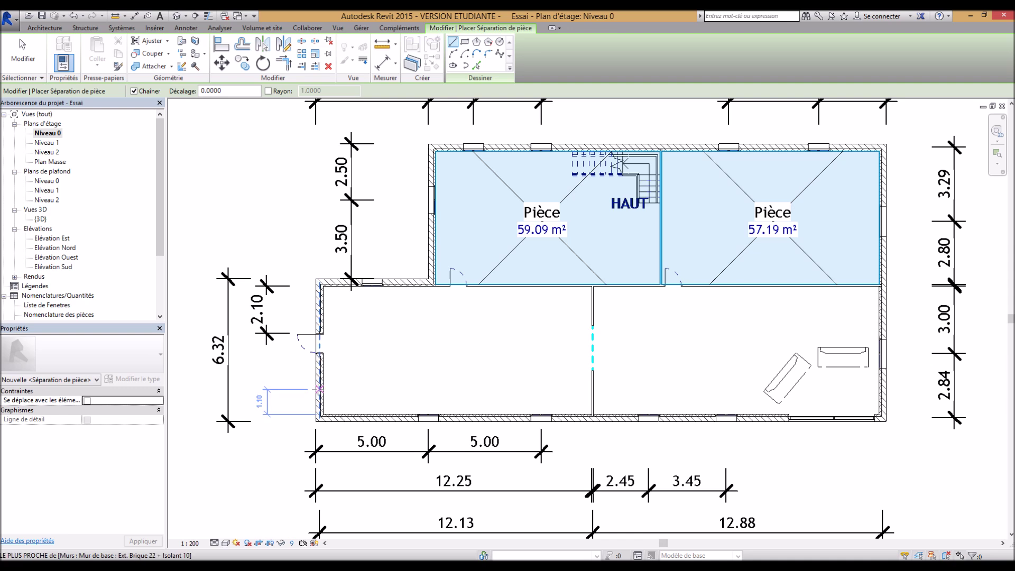
scroll(329, 400, "up", 4)
scroll(329, 400, "up", 2)
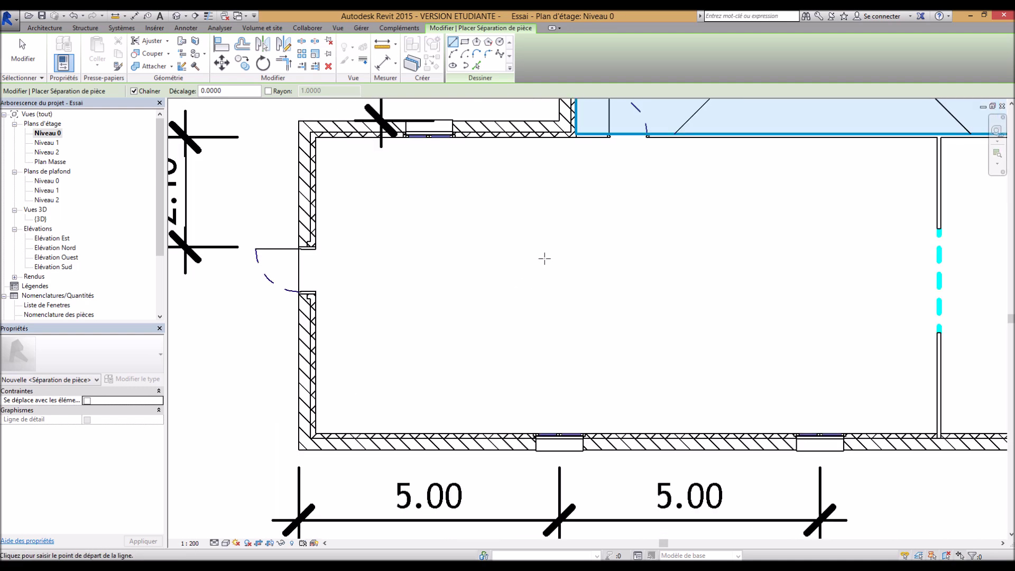
- Draw a vertical room separation line across the lower-left space, from the inner wall corner straight down to the lower exterior wall
left_click(575, 136)
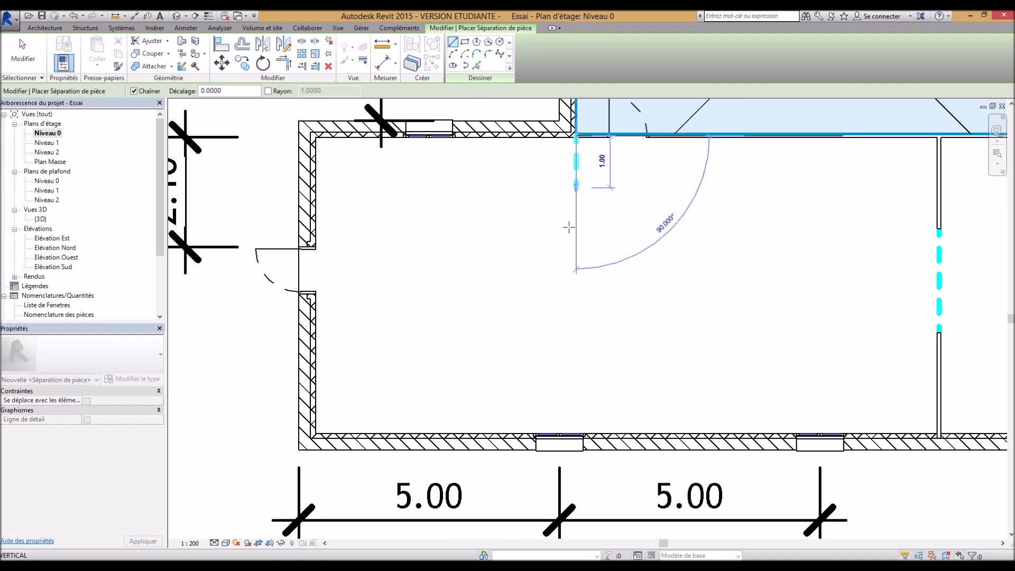
left_click(580, 433)
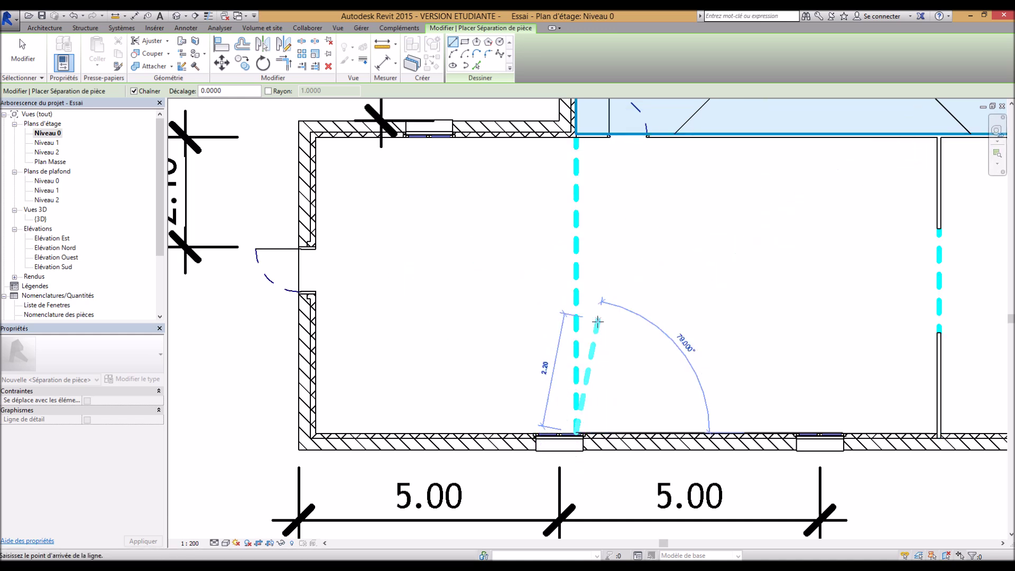
key("Escape")
scroll(544, 325, "down", 4)
scroll(722, 280, "up", 2)
key("Escape")
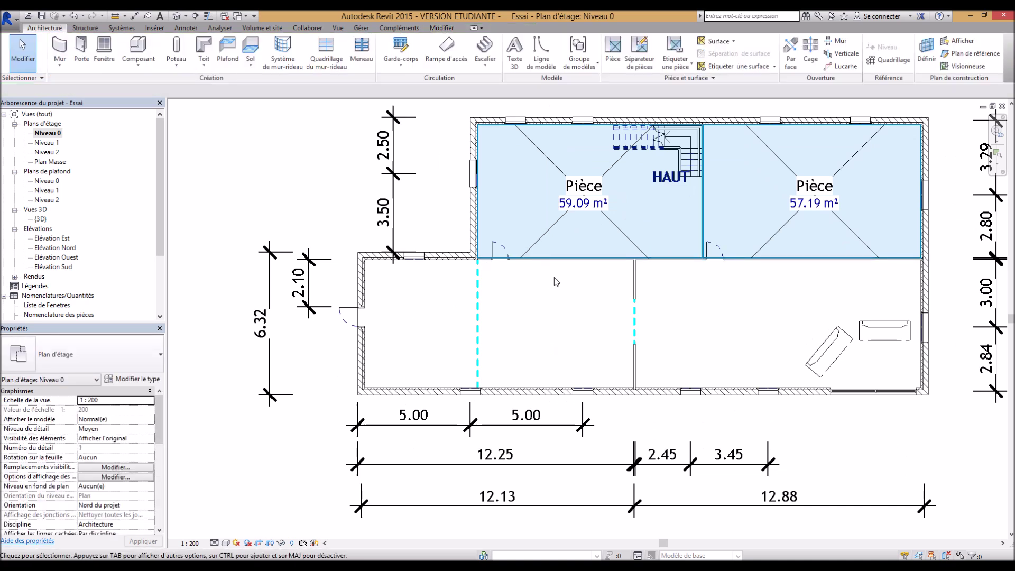
- Place tagged rooms in the three lower spaces of the Niveau 0 plan, from the entrance side to the sofa area
left_click(612, 50)
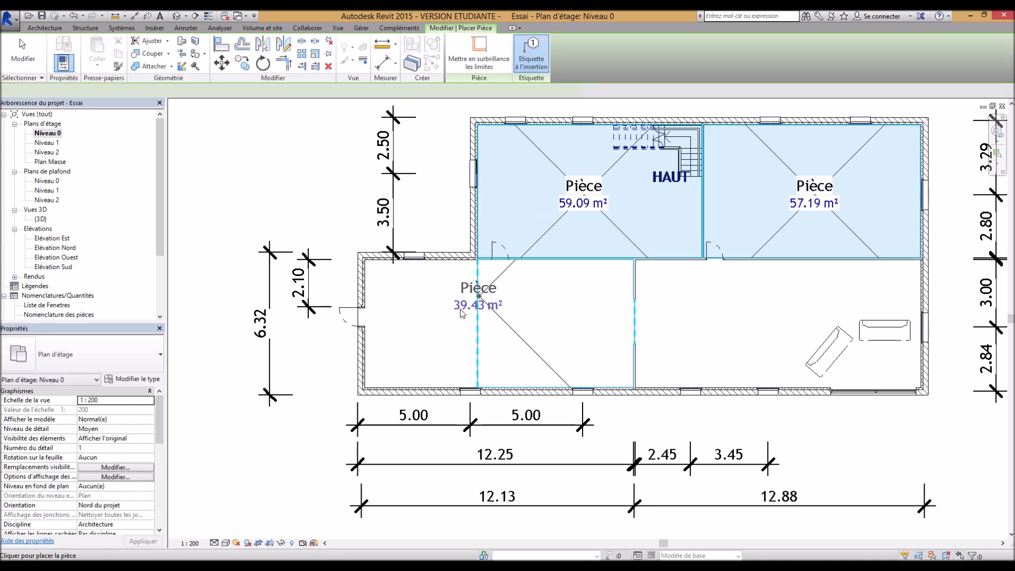
left_click(426, 321)
left_click(555, 321)
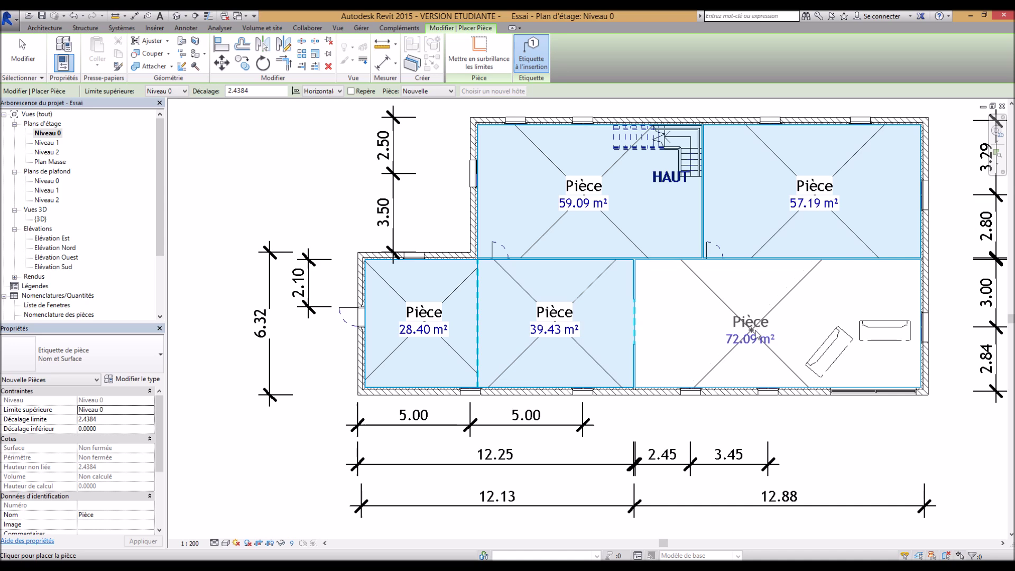
left_click(756, 331)
key("Escape")
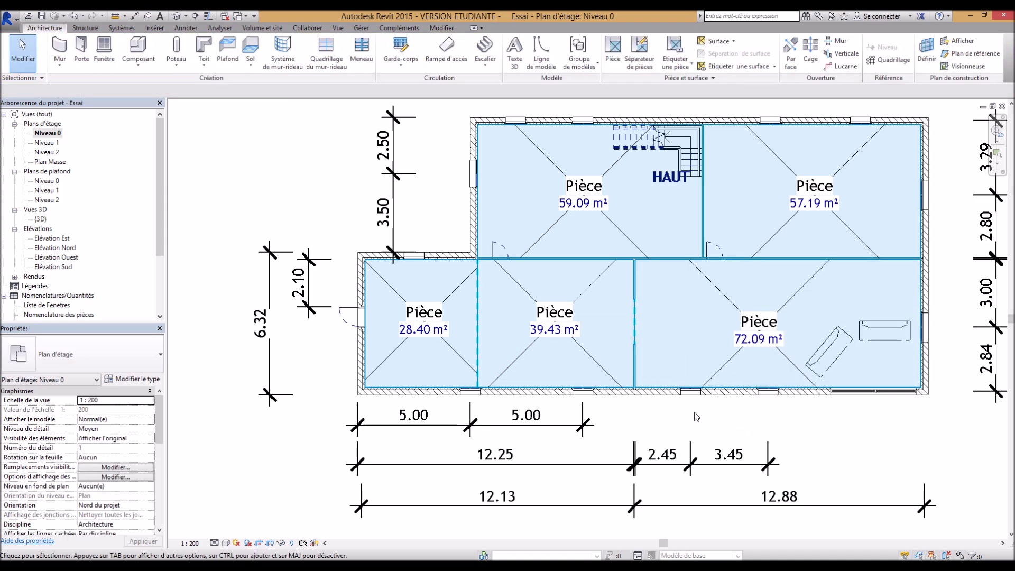
scroll(696, 416, "down", 2)
scroll(845, 312, "up", 2)
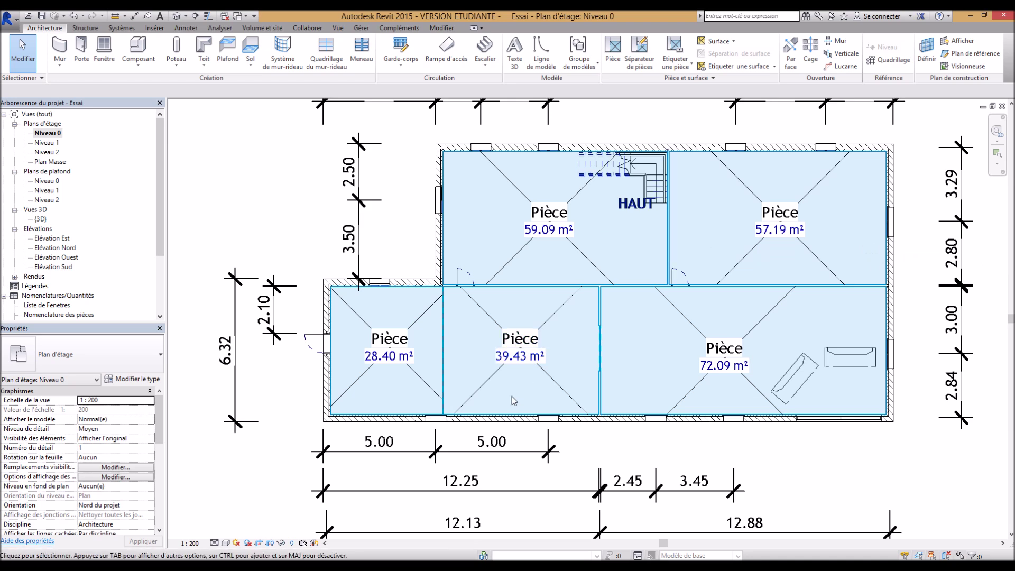
- Rename the lower-left entrance room as Hall through its tag
left_click(407, 344)
left_click(400, 340)
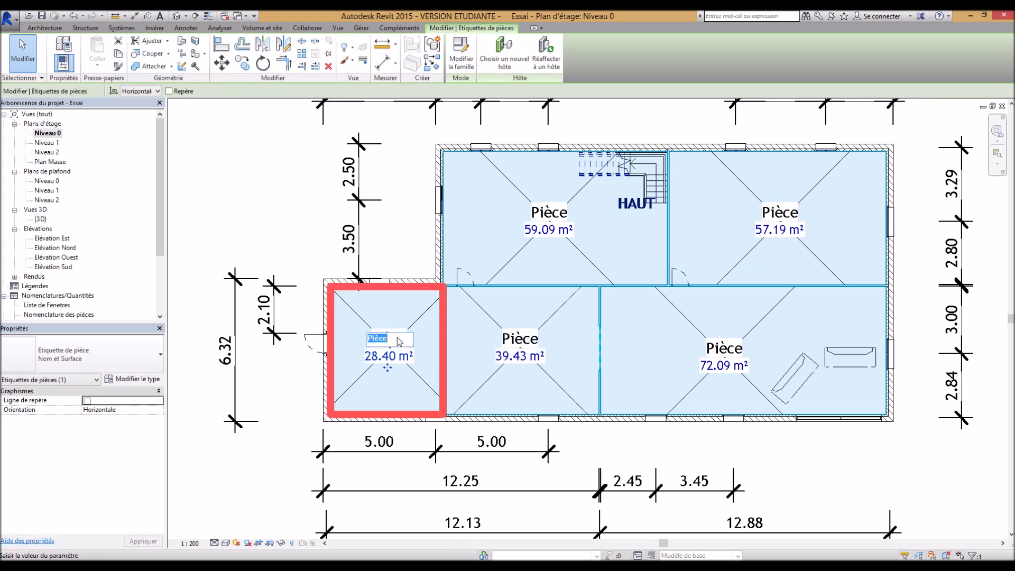
type("Hall")
key("Return")
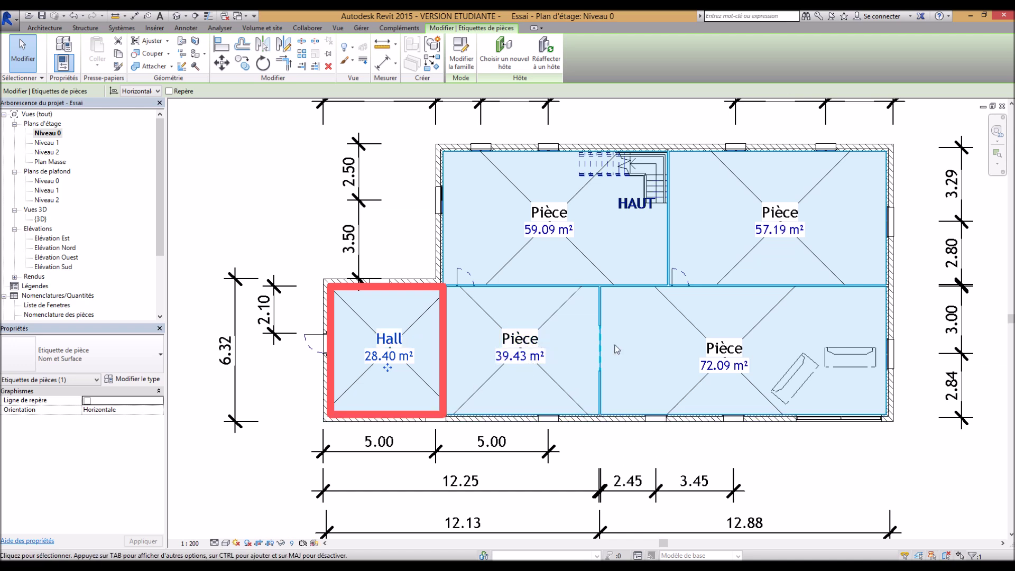
- Rename the large lower-right room with the sofas as Salon
left_click(721, 348)
left_click(719, 348)
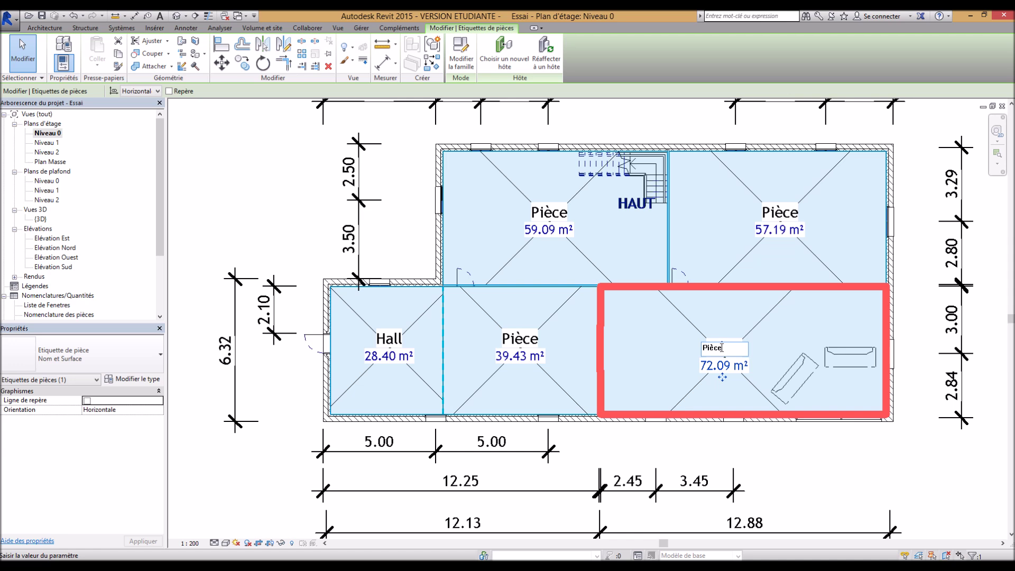
left_click_drag(721, 347, 689, 348)
type("Salon")
key("Return")
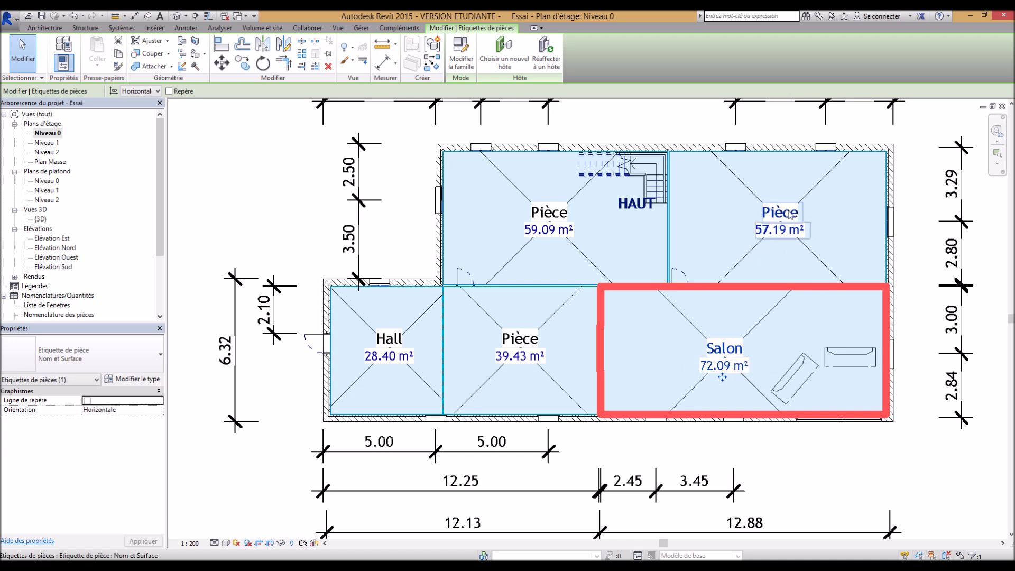
- Rename the upper-right room as Billard and the upper-left room with the stairs as Cuisine
double_click(791, 213)
type("Billard")
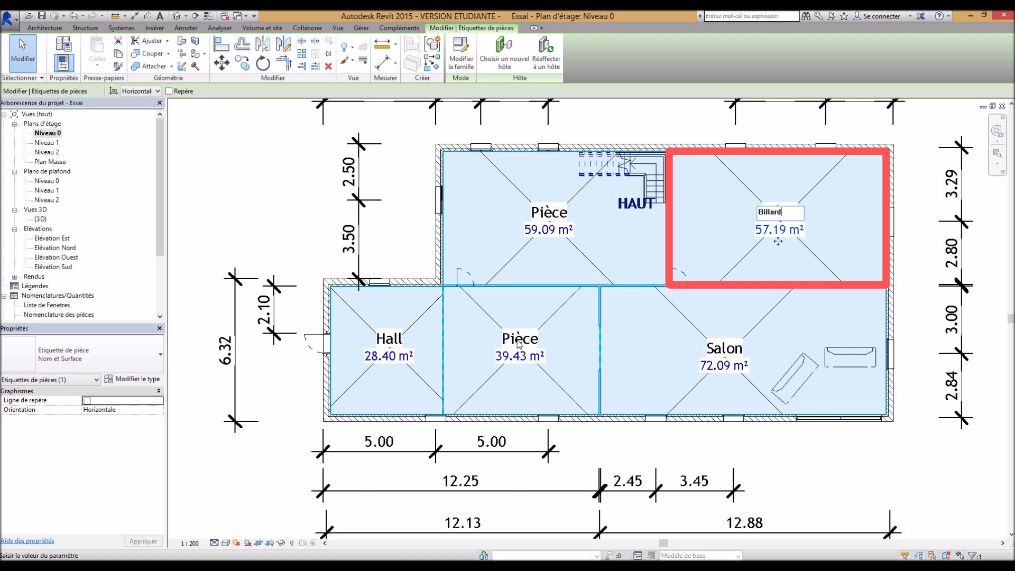
key("Return")
double_click(557, 213)
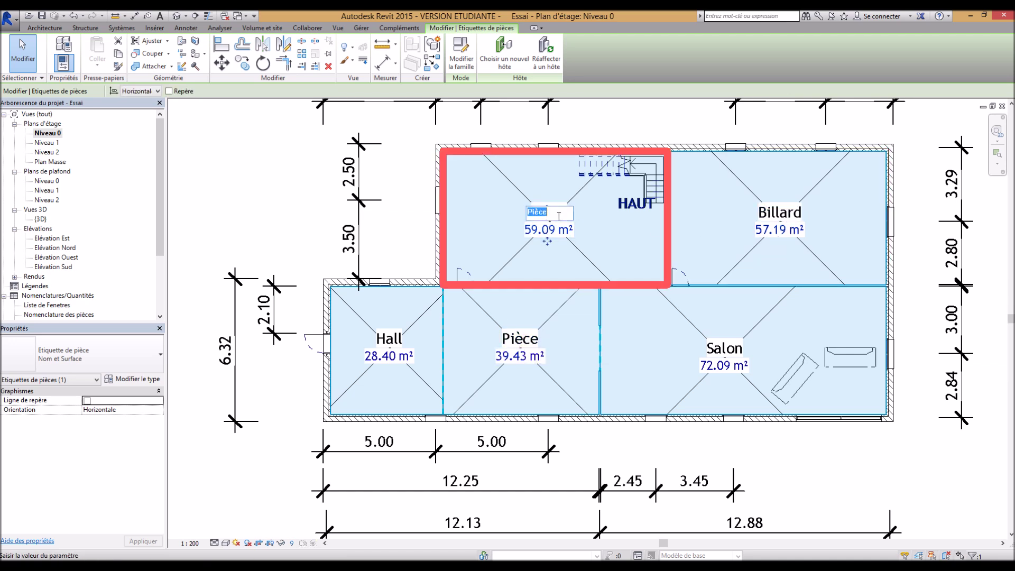
type("C")
key("Return")
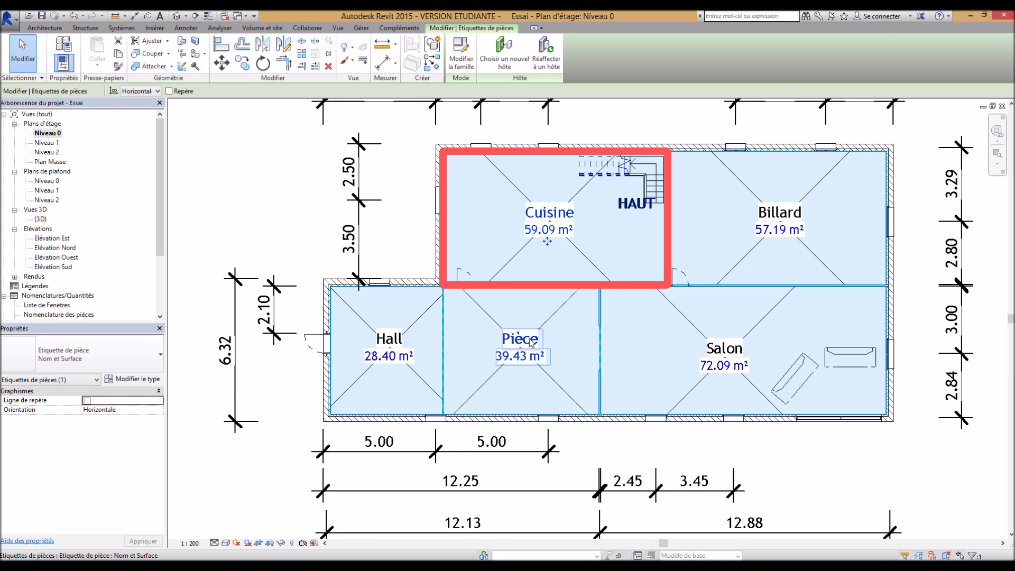
- Rename the room between Hall and Salon as Salle à manger and deselect its tag
double_click(531, 343)
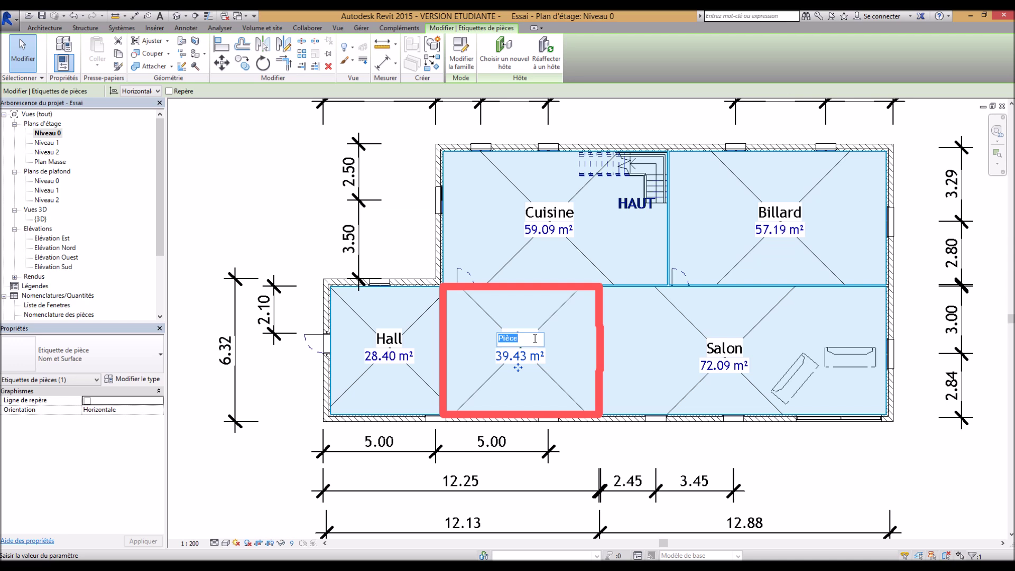
type("Sal")
type("le à manger")
left_click(778, 457)
left_click(801, 462)
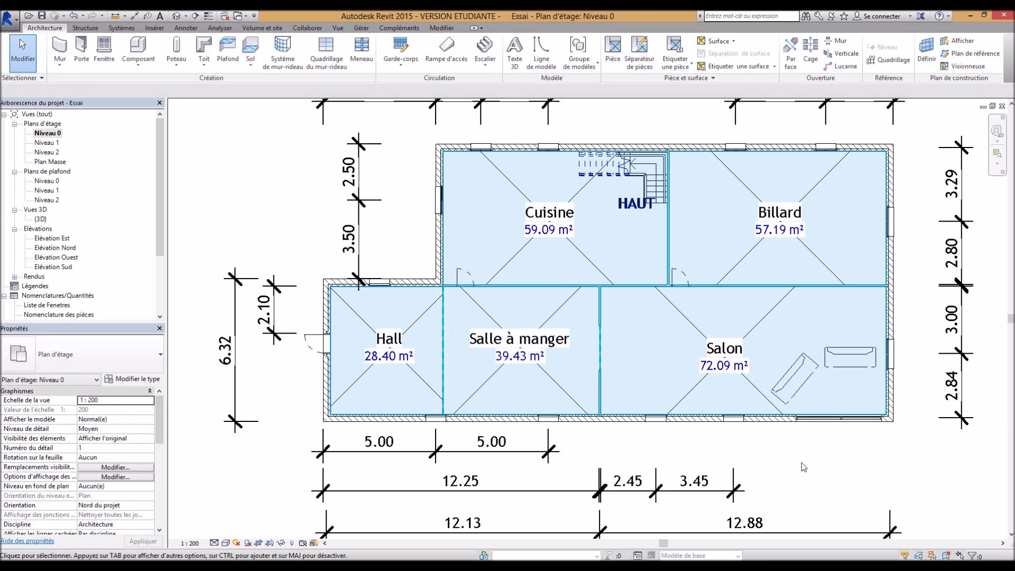
middle_click_drag(801, 461, 783, 475)
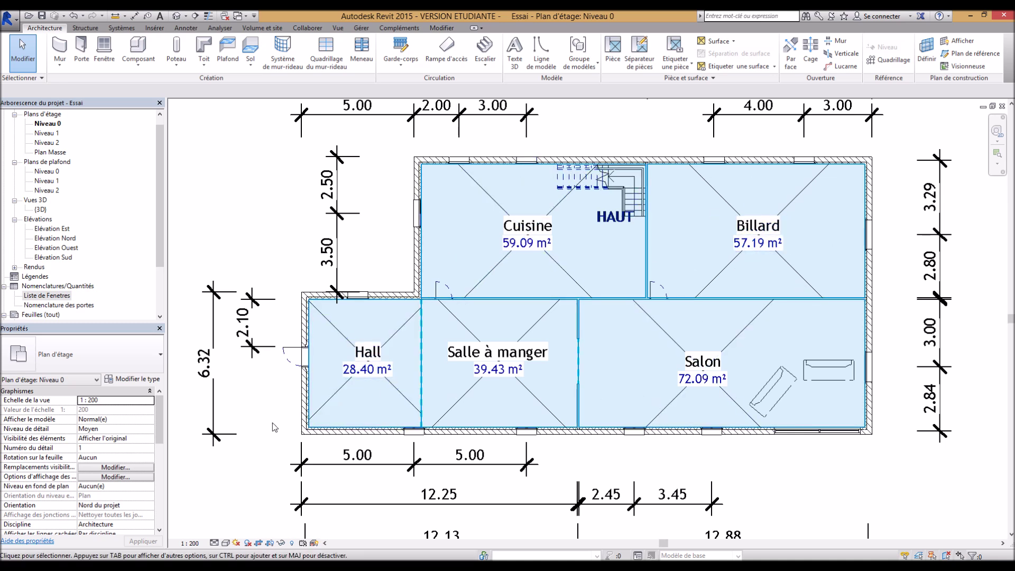
- Open the plan view's Choix des couleurs settings and set the colour scheme category to Pièces
left_click_drag(160, 408, 163, 449)
scroll(163, 449, "up", 4)
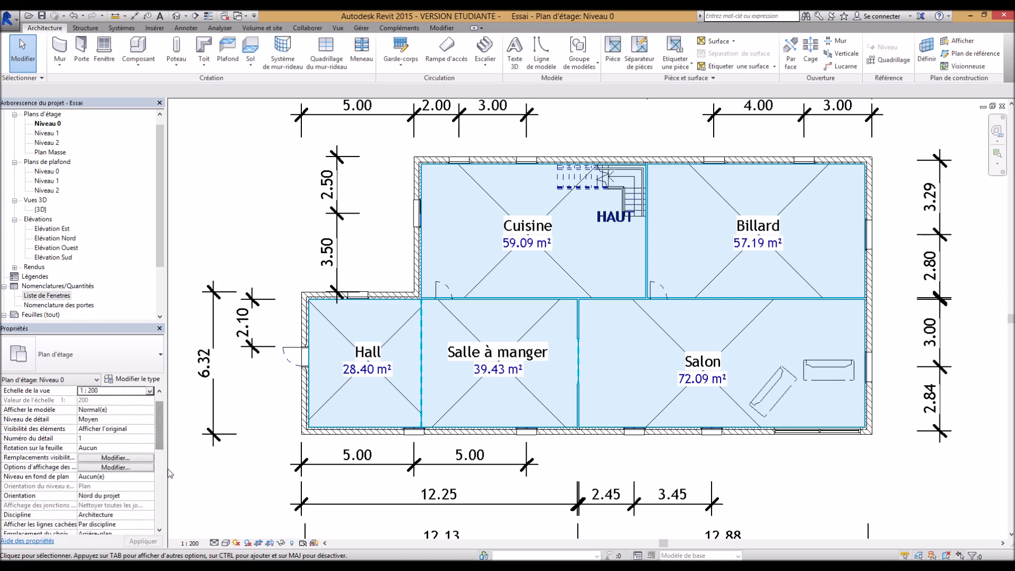
scroll(157, 443, "down", 3)
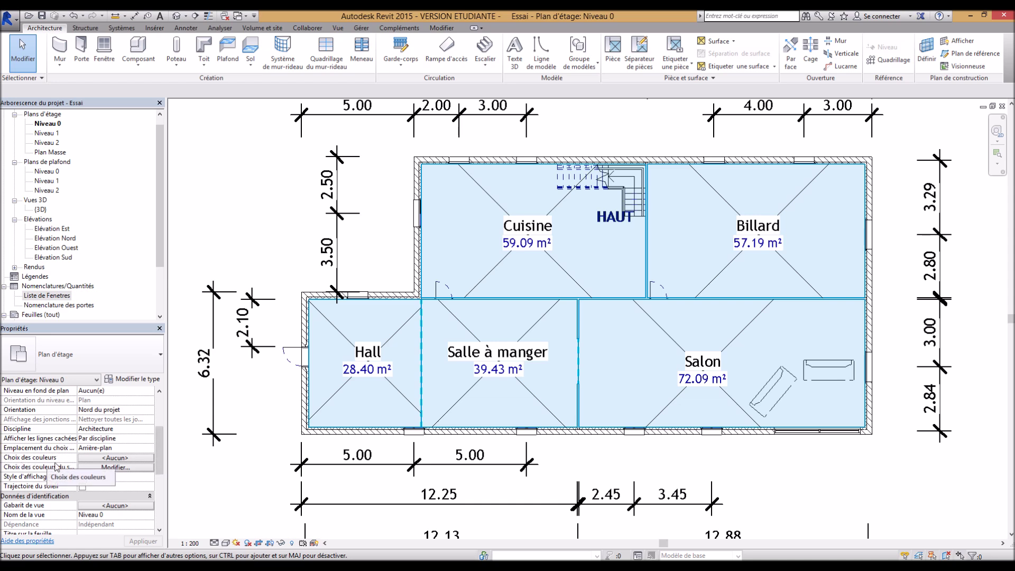
left_click(124, 459)
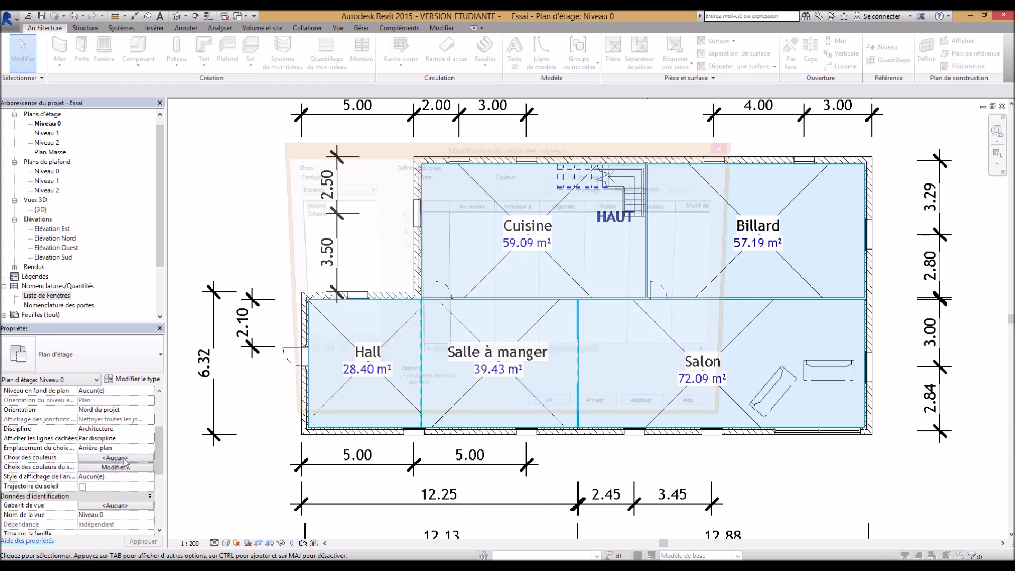
left_click_drag(522, 153, 596, 185)
left_click(402, 225)
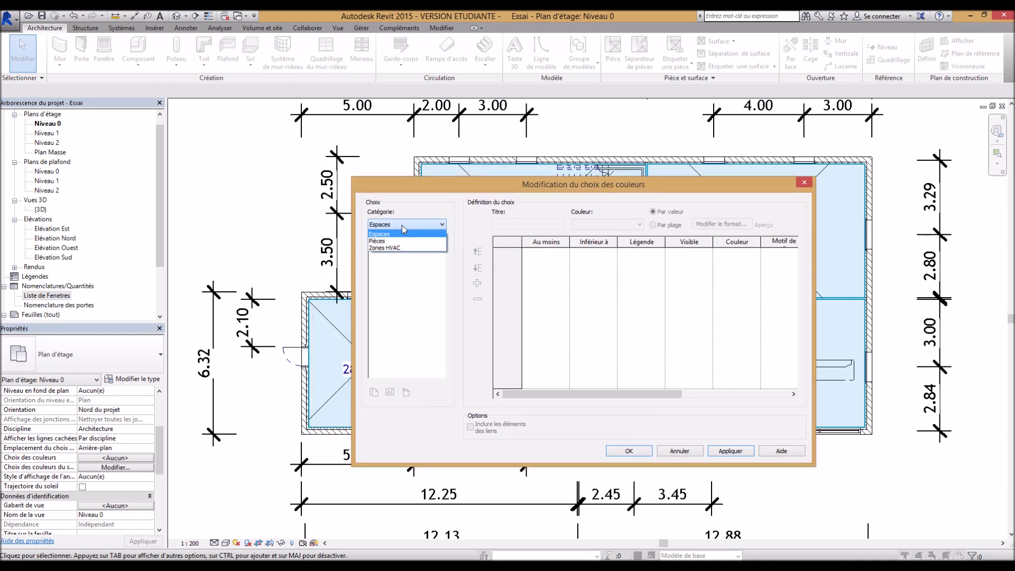
left_click(403, 240)
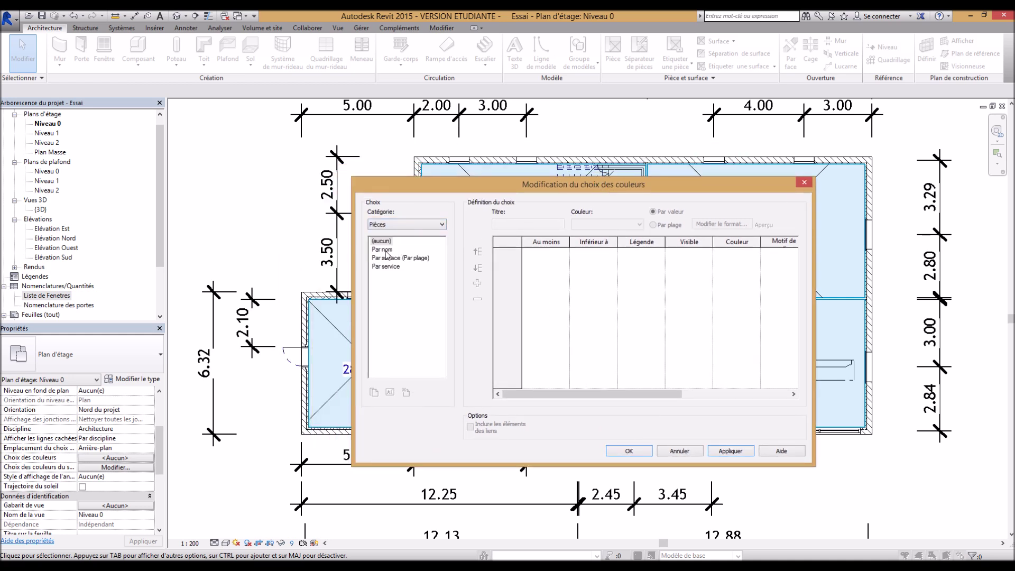
- Select the Par nom colour scheme for the rooms and apply it to the plan
left_click(384, 250)
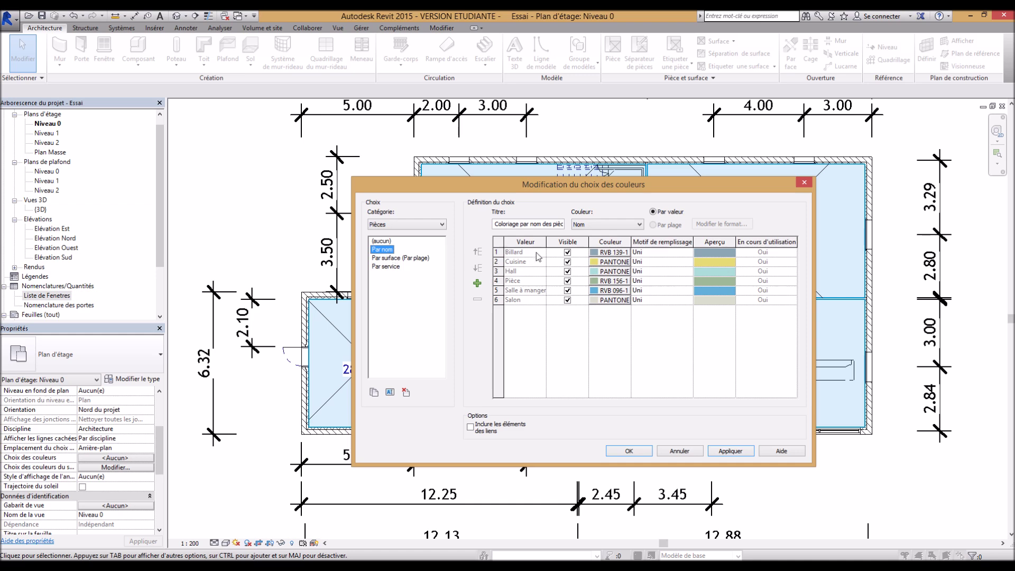
left_click_drag(706, 191, 863, 163)
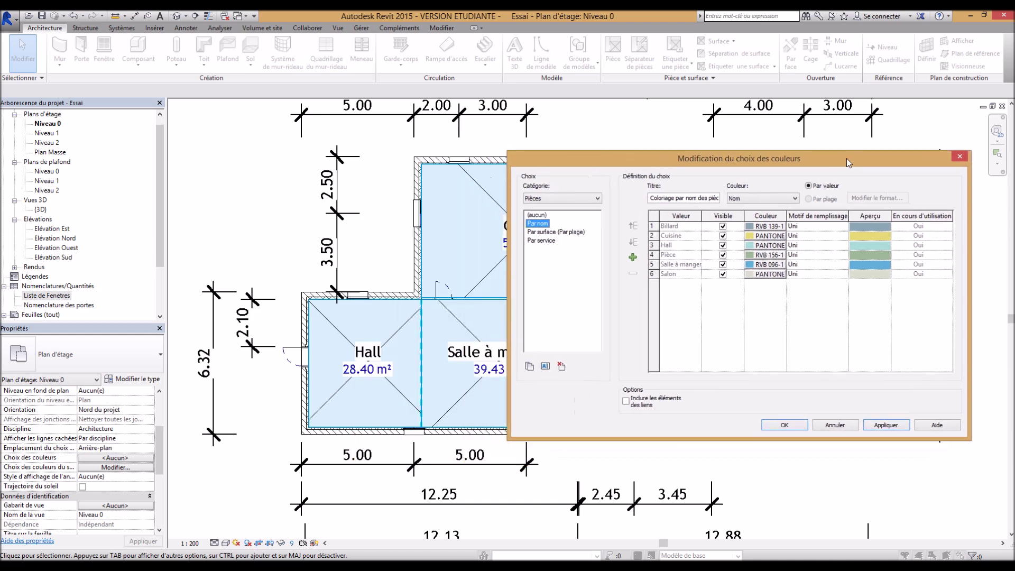
left_click(887, 424)
left_click_drag(706, 167, 708, 462)
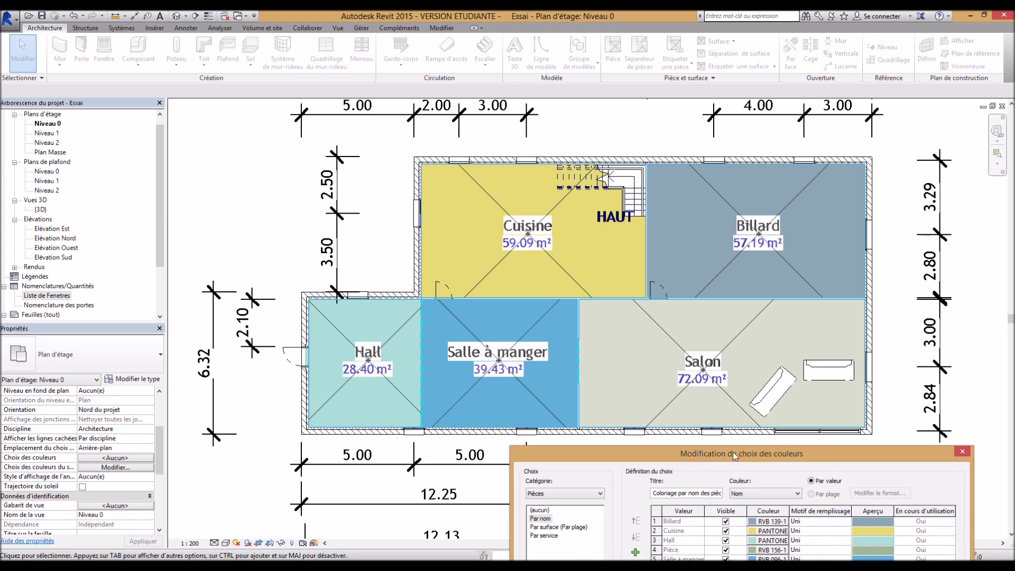
- Switch to the Par surface (Par plage) scheme, colouring rooms by Surface with the Par plage option
left_click_drag(732, 455, 663, 142)
left_click(491, 213)
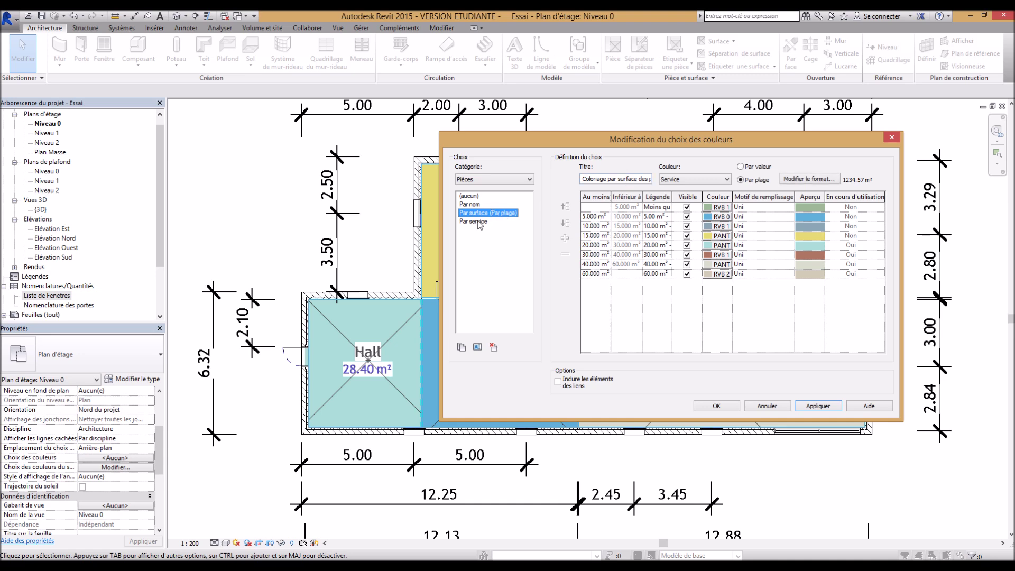
left_click(479, 221)
left_click(477, 213)
left_click(740, 167)
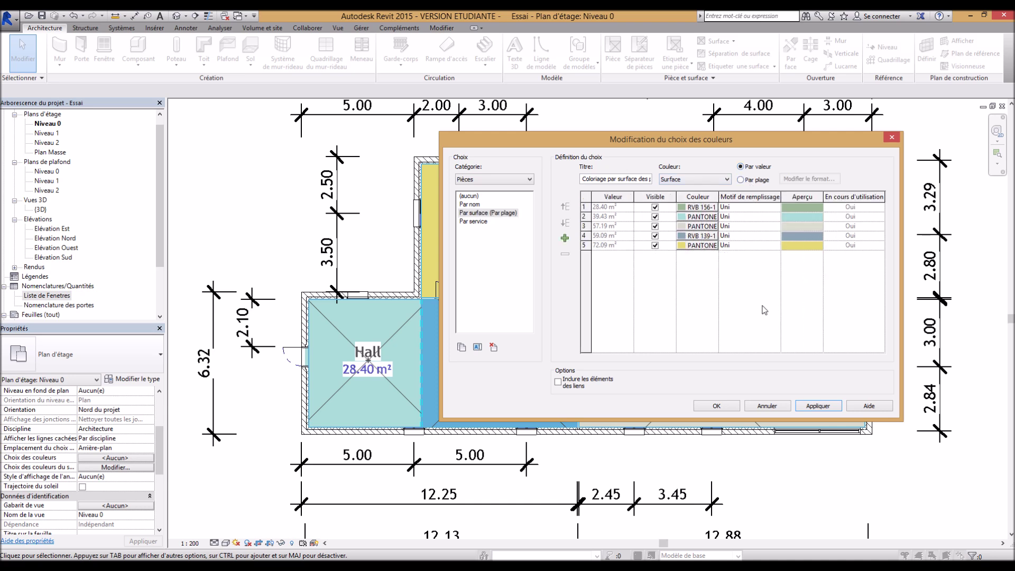
left_click(741, 179)
left_click(740, 166)
left_click(740, 180)
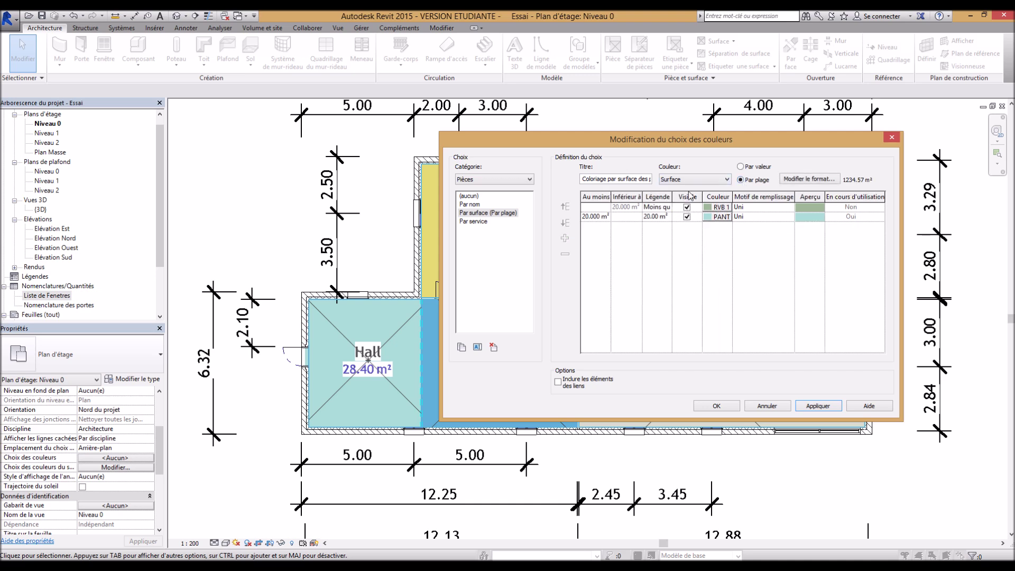
- Add area ranges starting at 40, 80 and 120 m² to the surface colour scheme
left_click_drag(706, 146, 614, 109)
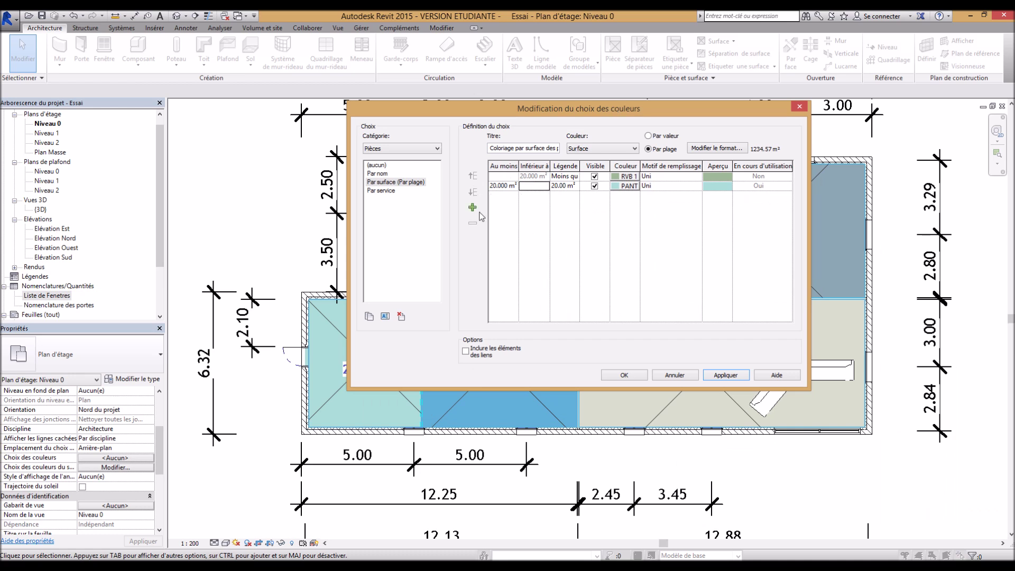
left_click(472, 208)
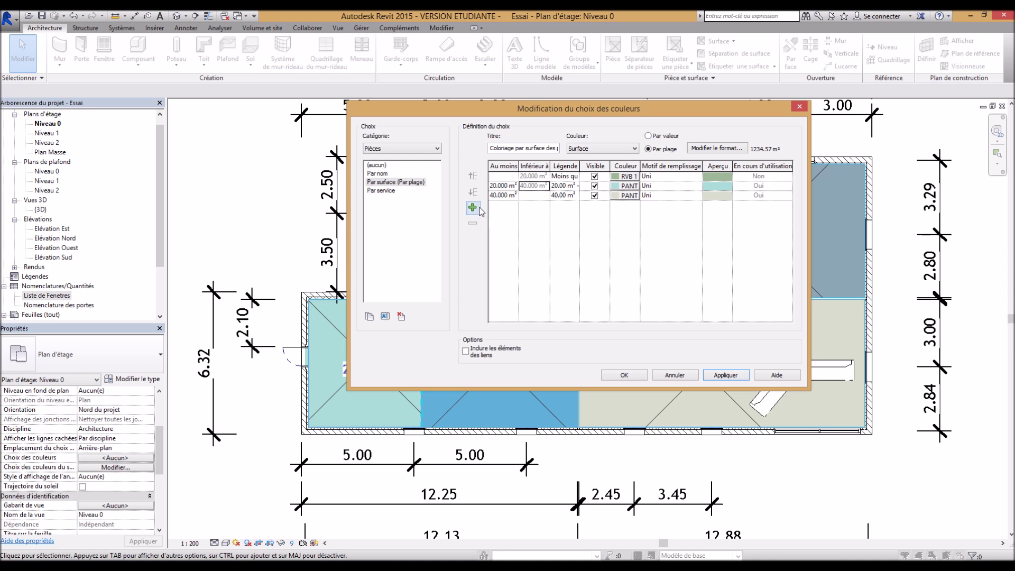
left_click(530, 195)
left_click(475, 208)
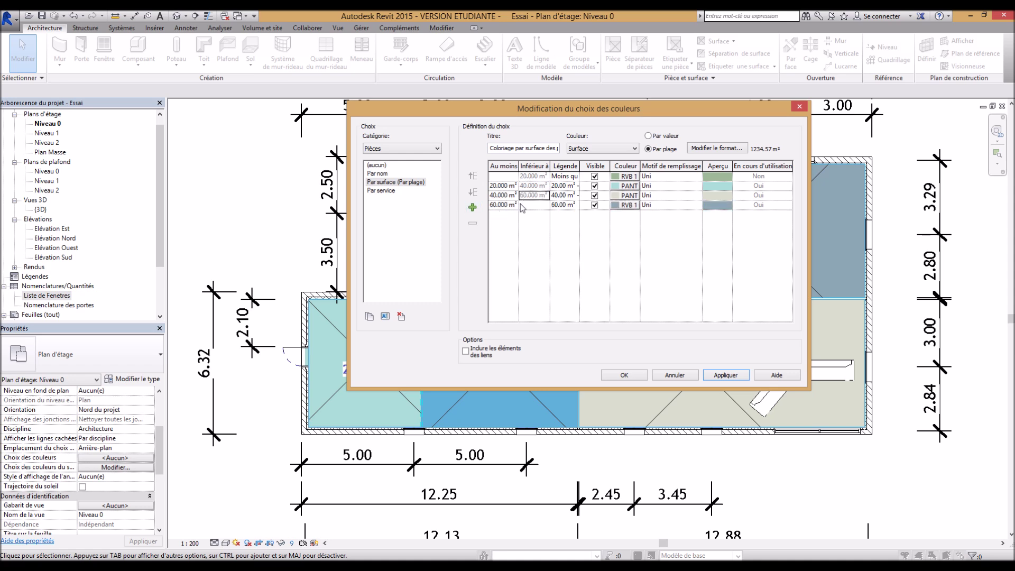
left_click(499, 205)
left_click_drag(497, 203, 484, 212)
key("Return")
left_click(473, 207)
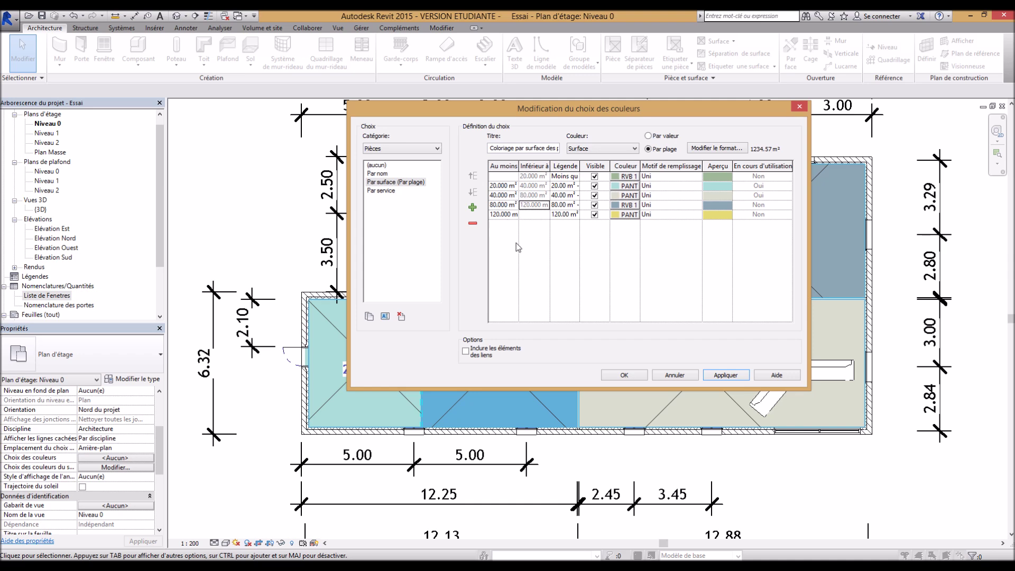
left_click_drag(650, 112, 582, 177)
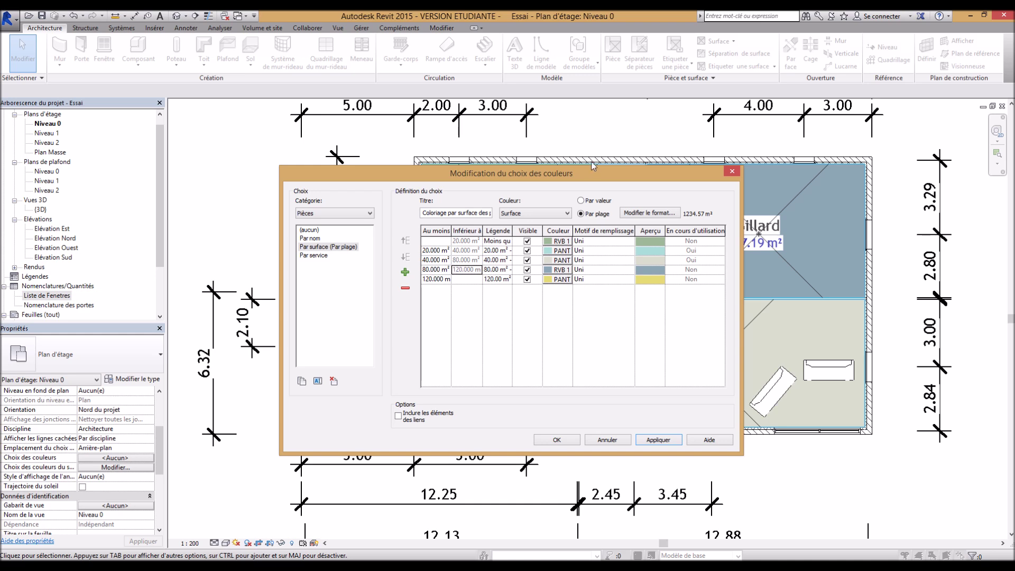
left_click_drag(590, 176, 639, 146)
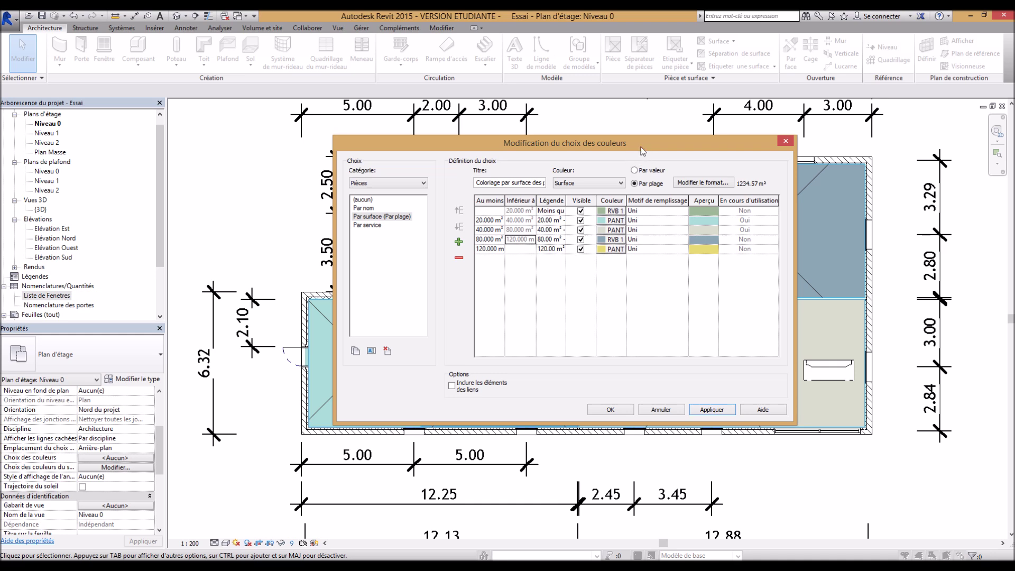
left_click_drag(644, 150, 696, 194)
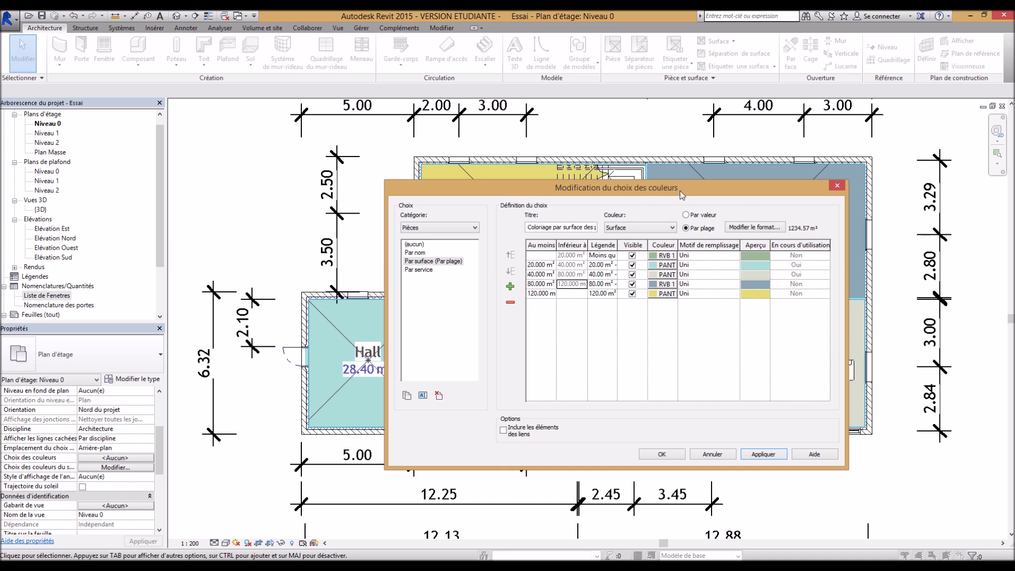
- Select the Par nom colour scheme for the rooms and confirm it for the Niveau 0 plan
left_click_drag(681, 194, 664, 171)
left_click(402, 230)
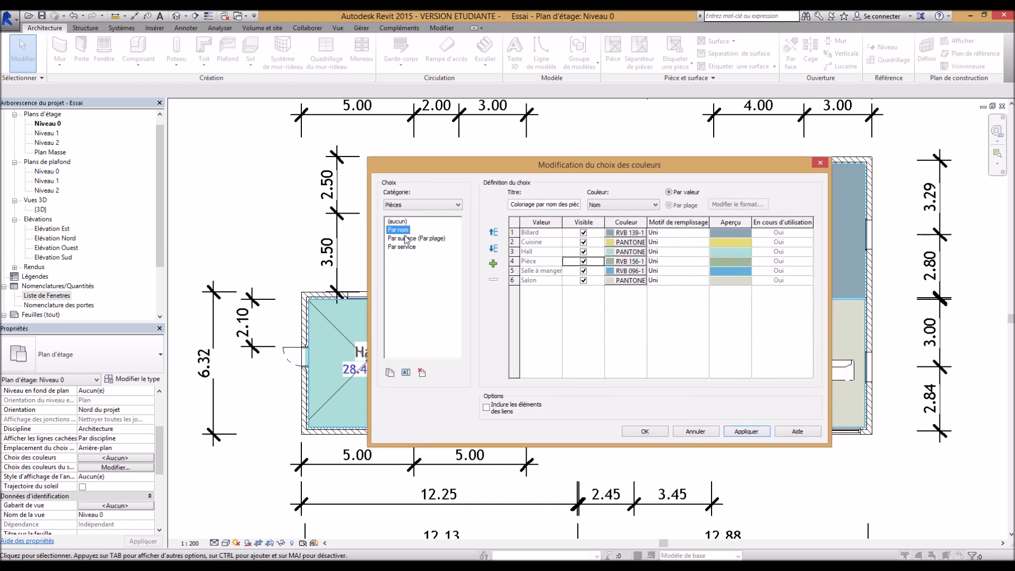
left_click(645, 431)
scroll(703, 452, "down", 3)
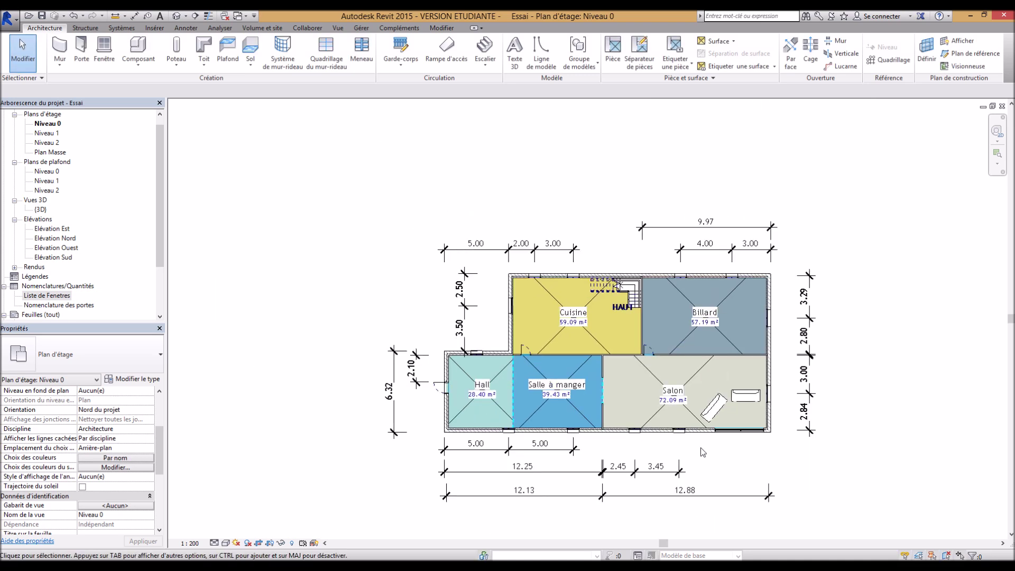
scroll(894, 465, "up", 2)
- Change the plan's Choix des couleurs to Par surface (Par plage) and apply it
left_click(186, 28)
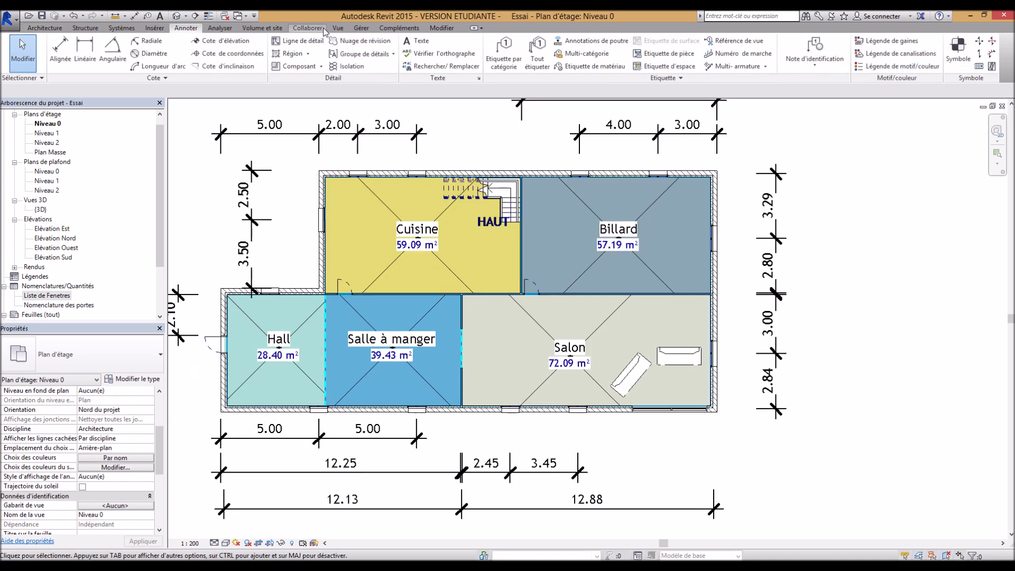
left_click(338, 27)
scroll(884, 288, "down", 1)
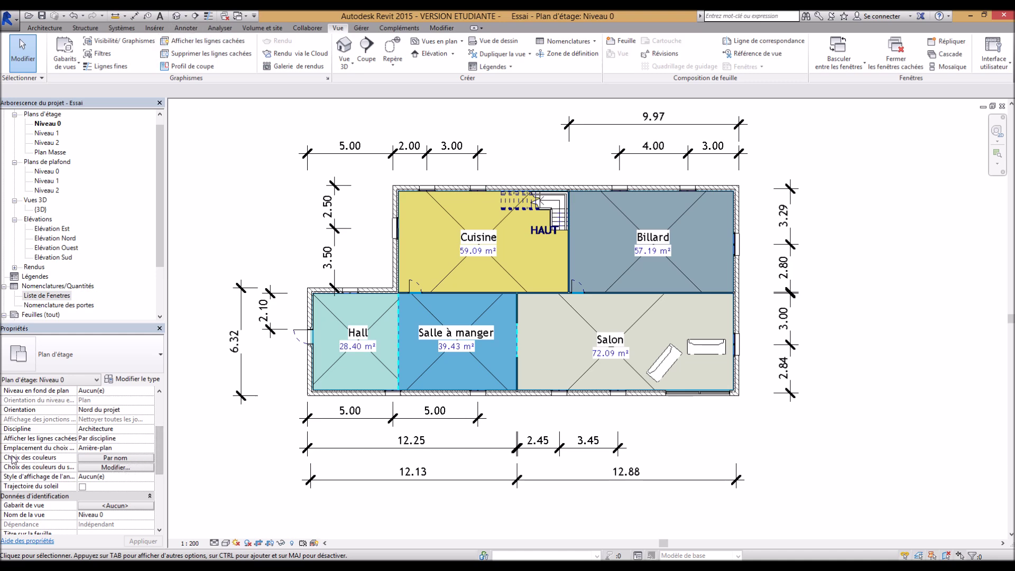
left_click(115, 458)
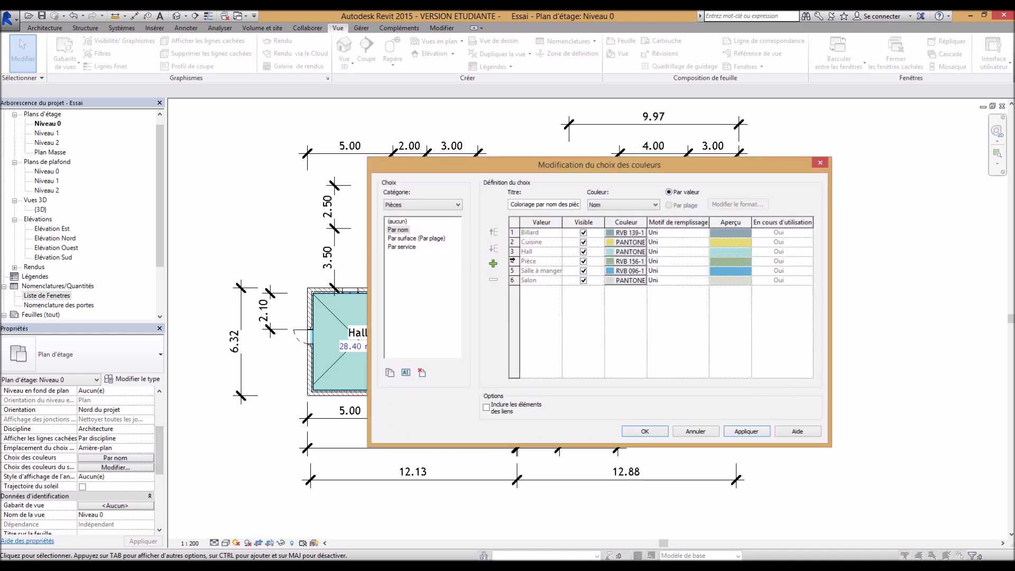
left_click(417, 238)
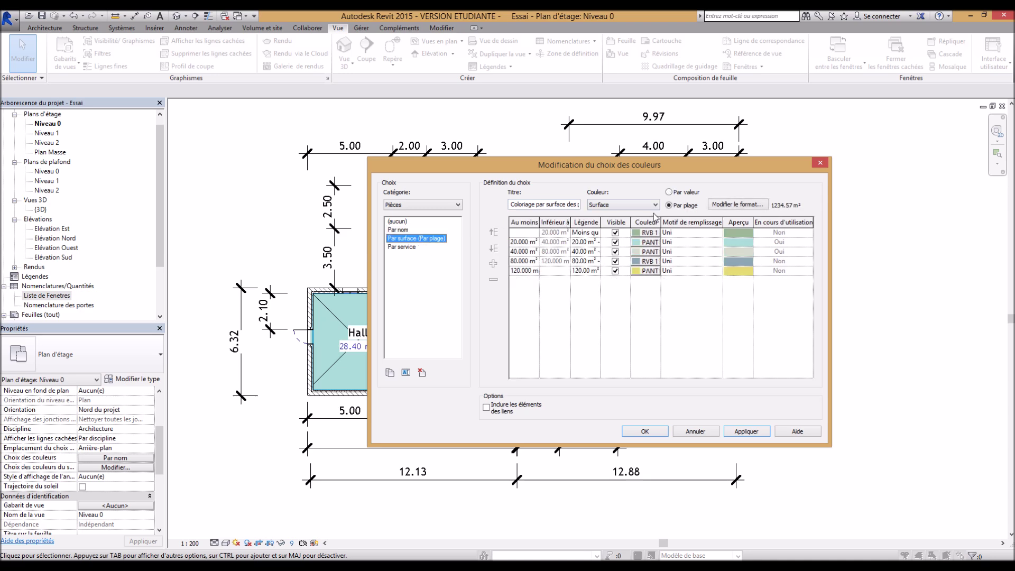
left_click(749, 430)
left_click(653, 432)
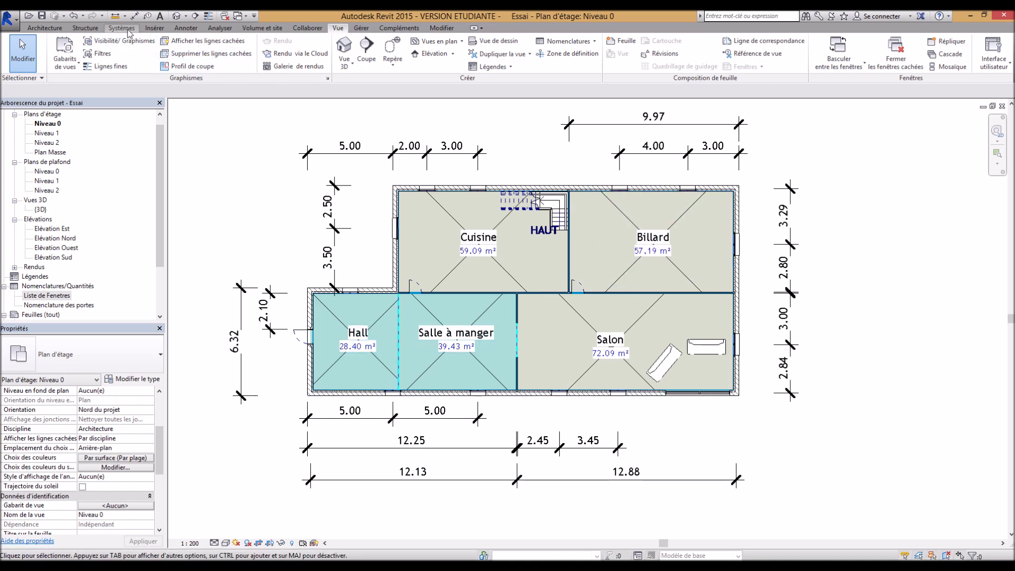
- Place a Légende de motif/couleur beside the east side of the Niveau 0 plan
left_click(182, 29)
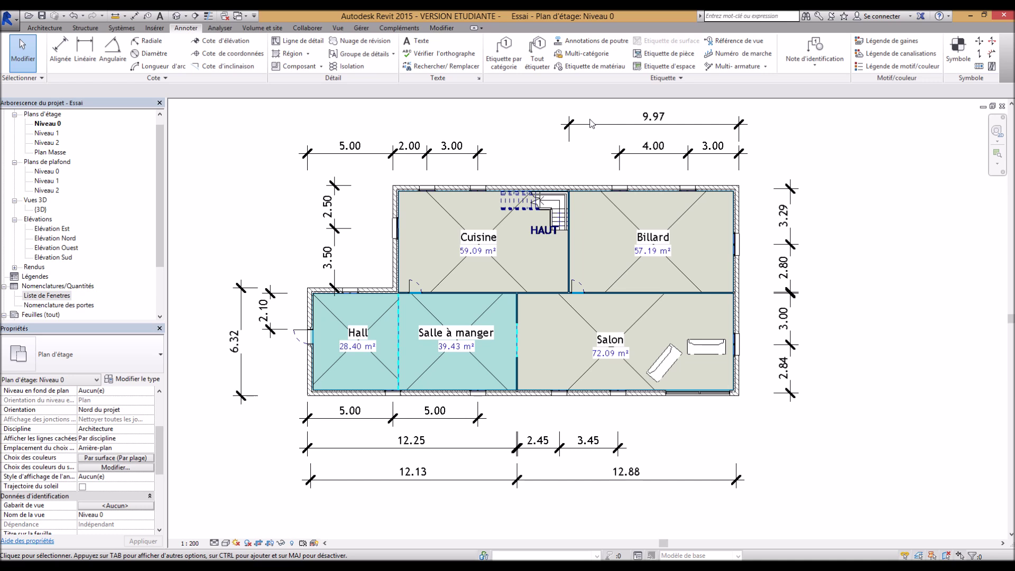
left_click(894, 66)
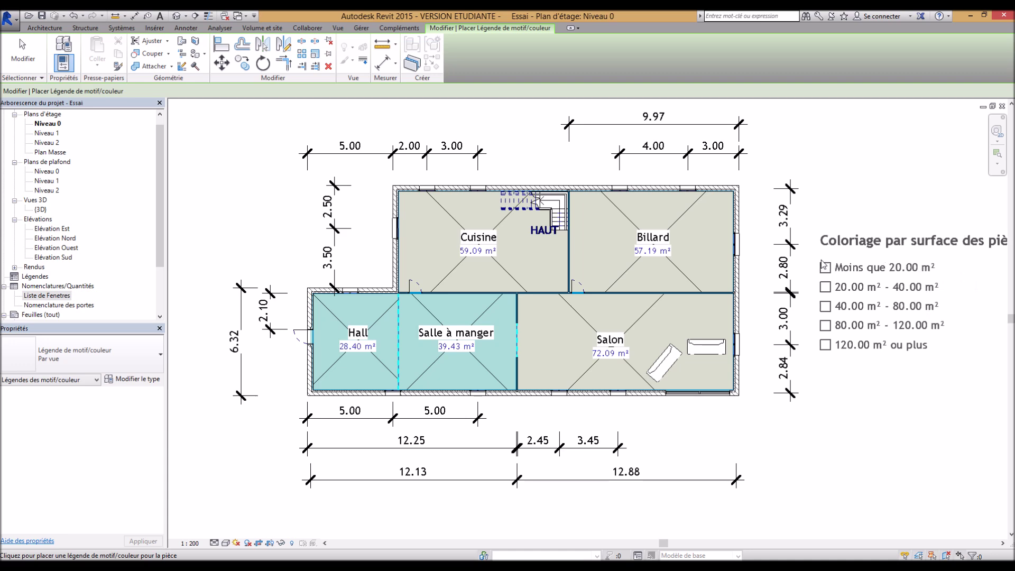
left_click(826, 259)
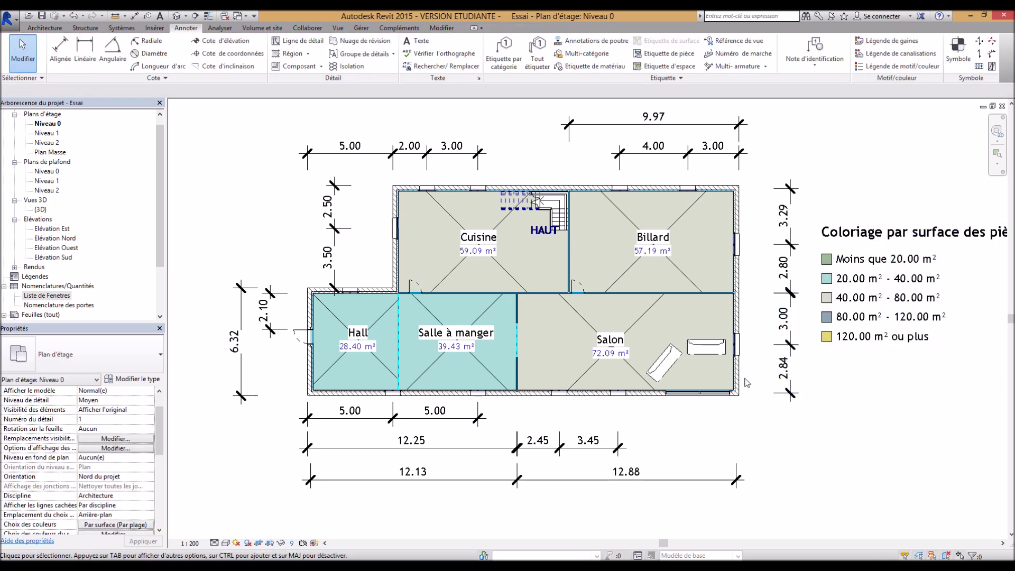
scroll(747, 383, "down", 2)
scroll(947, 370, "up", 2)
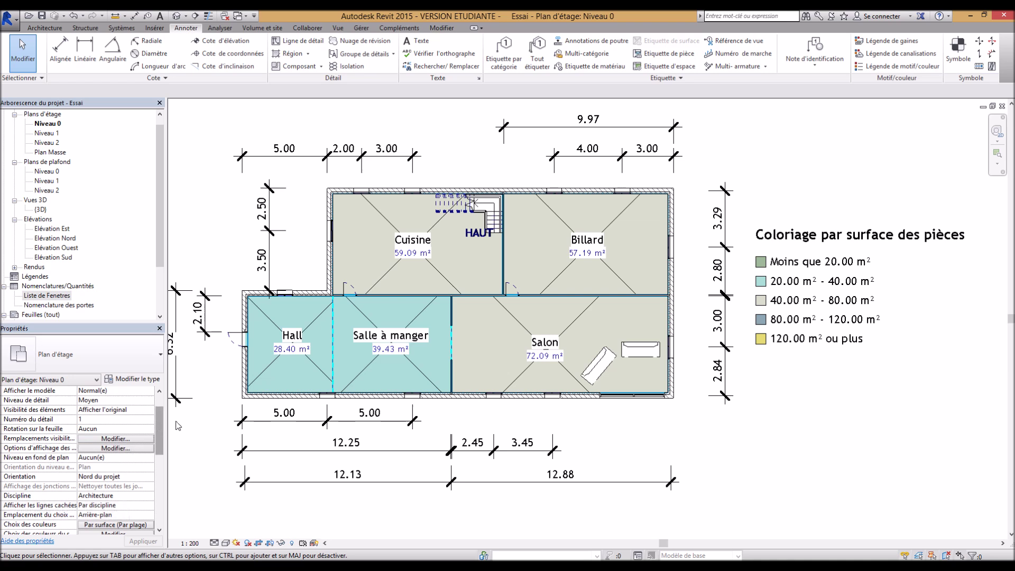
- Switch the plan's room colouring and its legend back to the Par nom scheme
left_click_drag(161, 421, 163, 439)
left_click(112, 467)
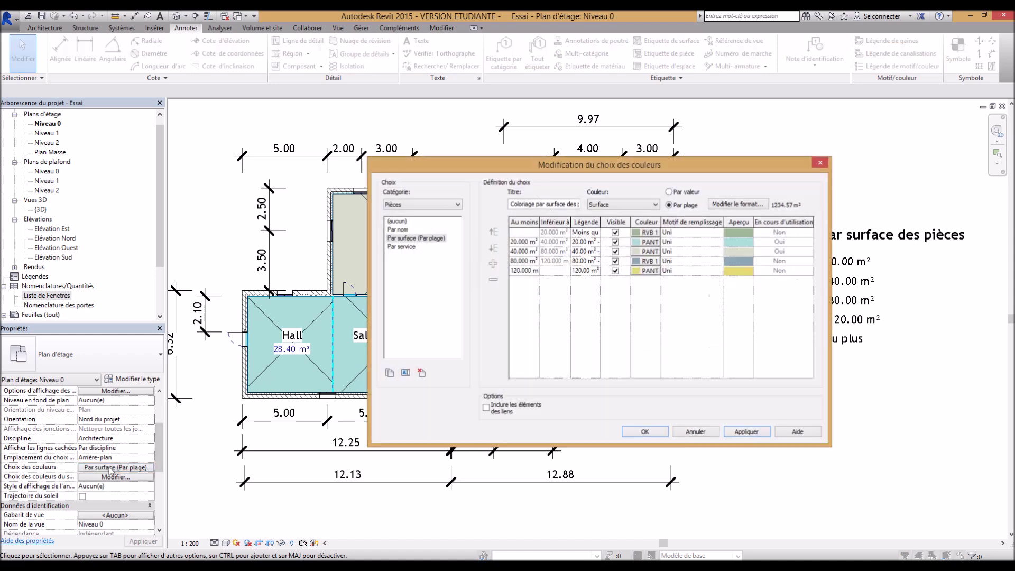
left_click(402, 231)
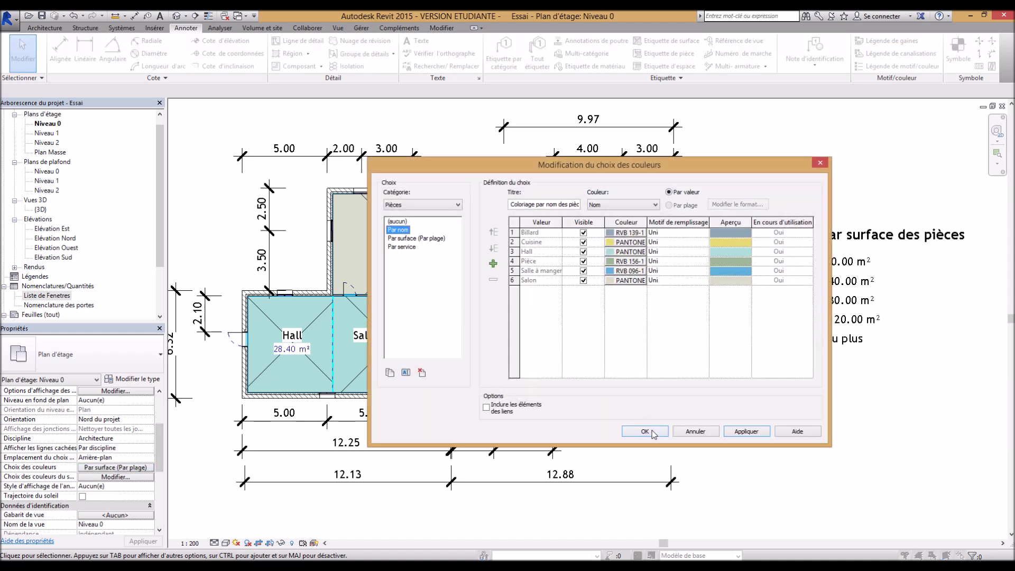
left_click(653, 432)
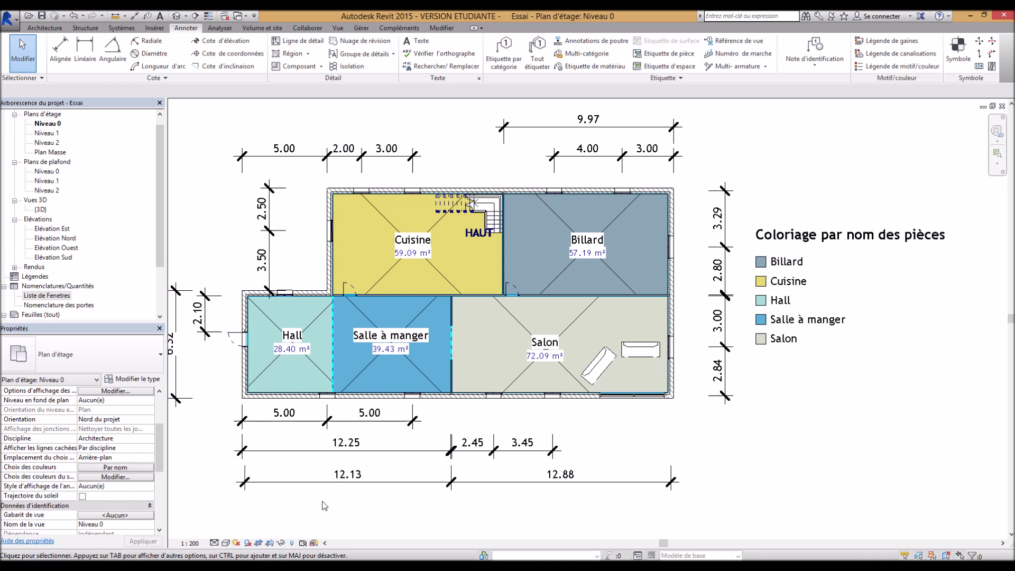
- Try the plan view at a scale of 1:100, then restore it to 1:200
left_click(196, 544)
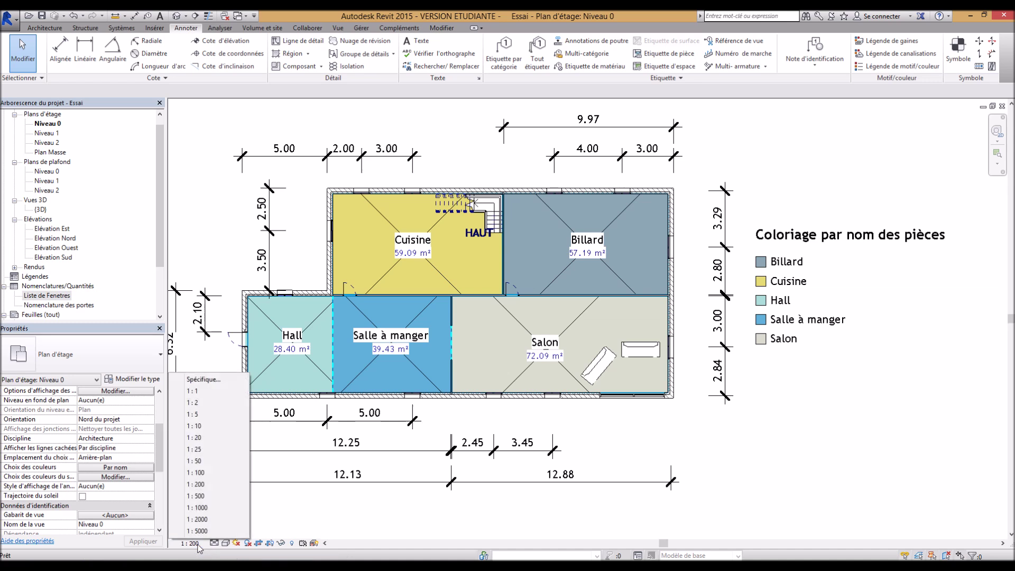
left_click(211, 472)
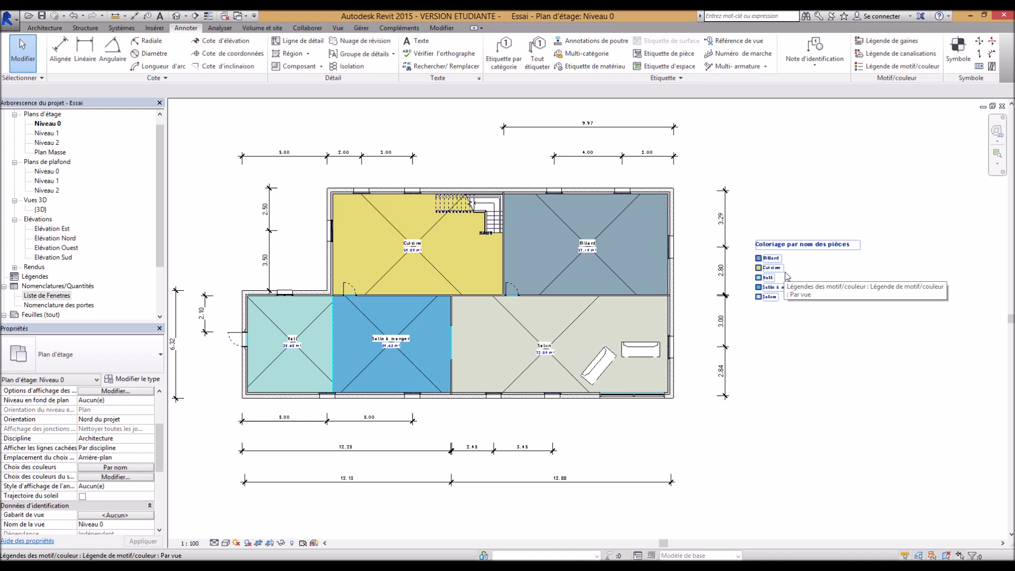
left_click(191, 544)
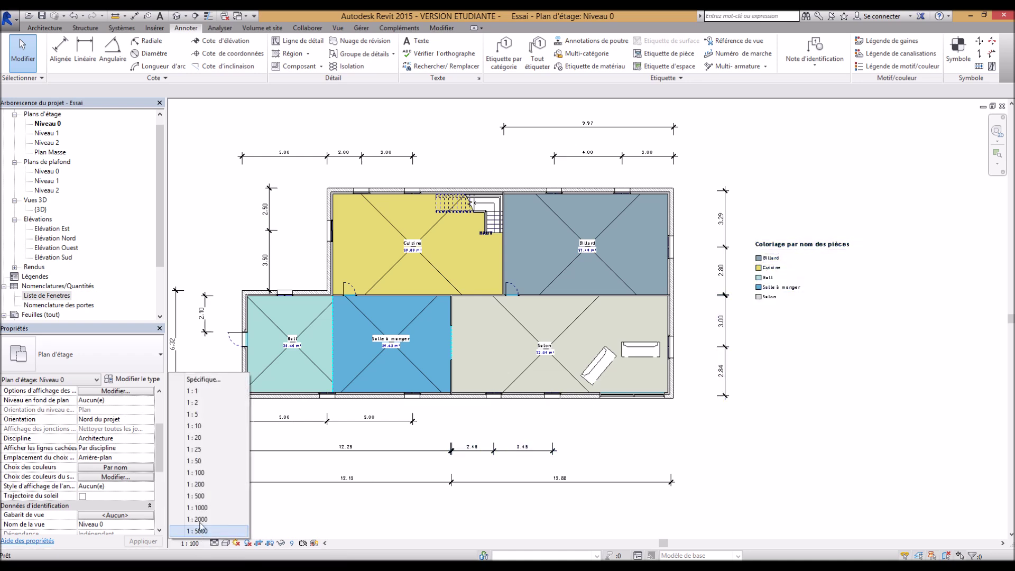
left_click(209, 482)
left_click(744, 460)
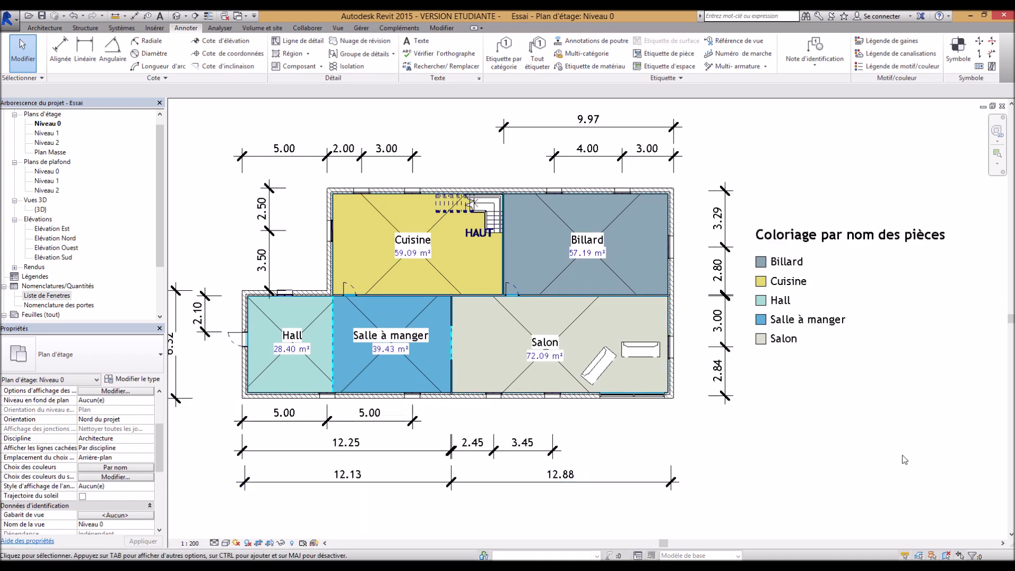
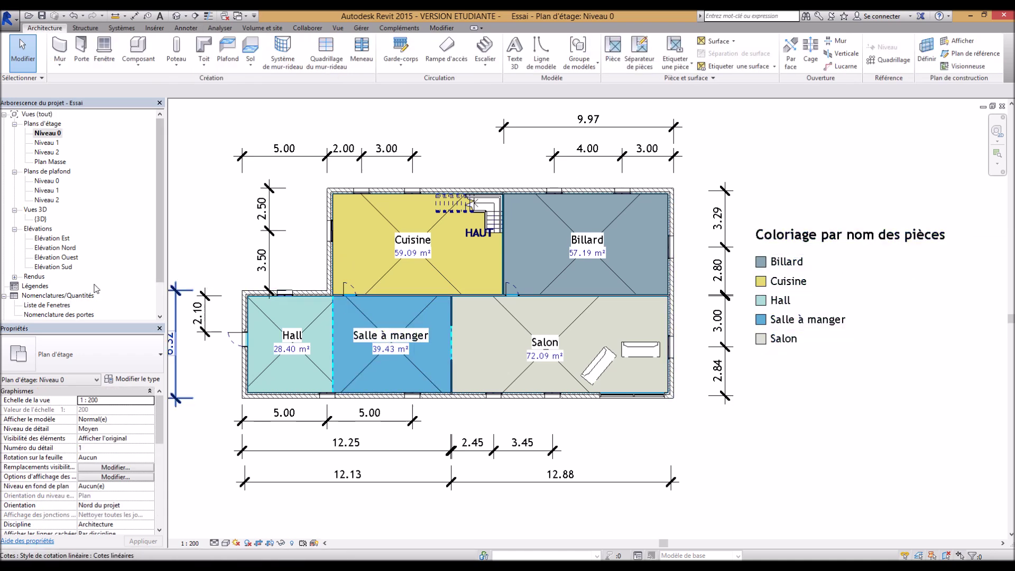
- Create a new Nomenclature/Quantités schedule for the Pièces category with the Nouvelle construction phase
left_click_drag(159, 243, 162, 268)
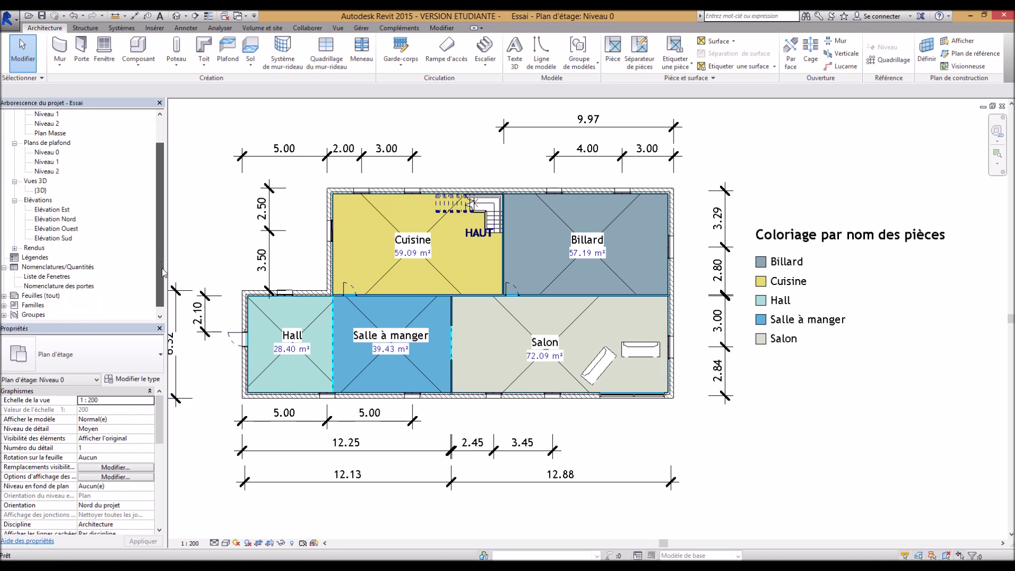
left_click(337, 28)
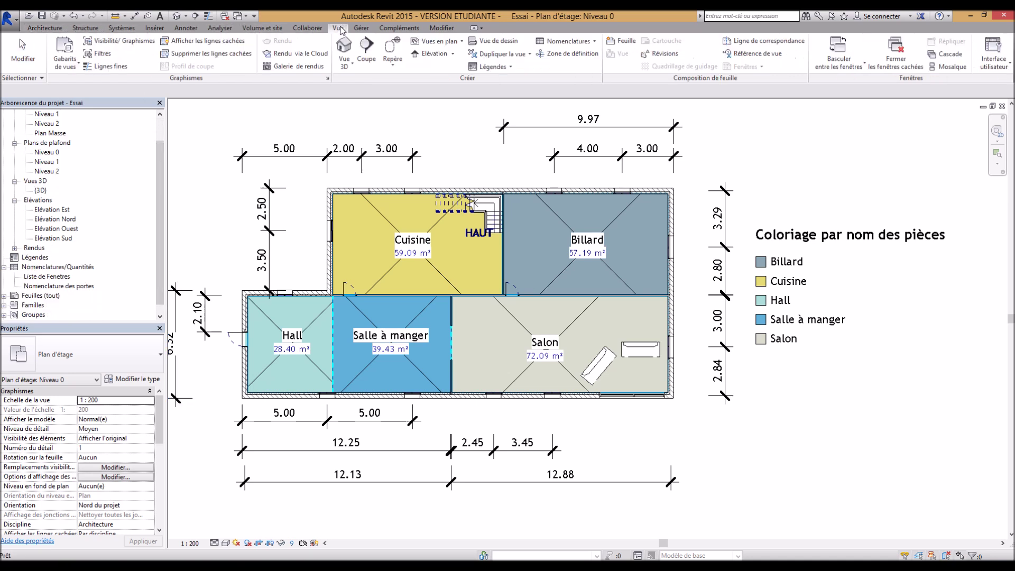
left_click(565, 41)
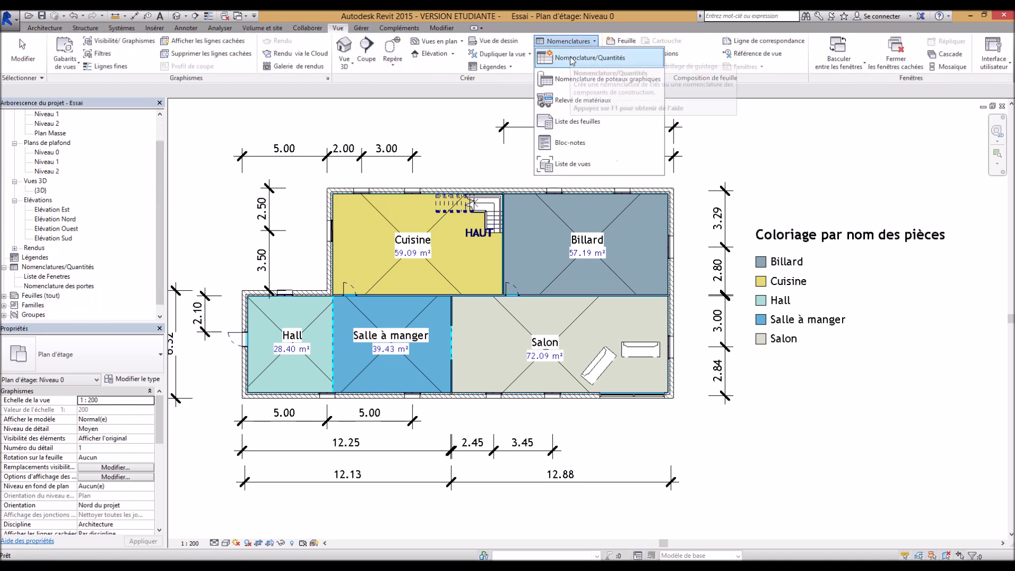
left_click(574, 58)
left_click_drag(538, 170, 512, 205)
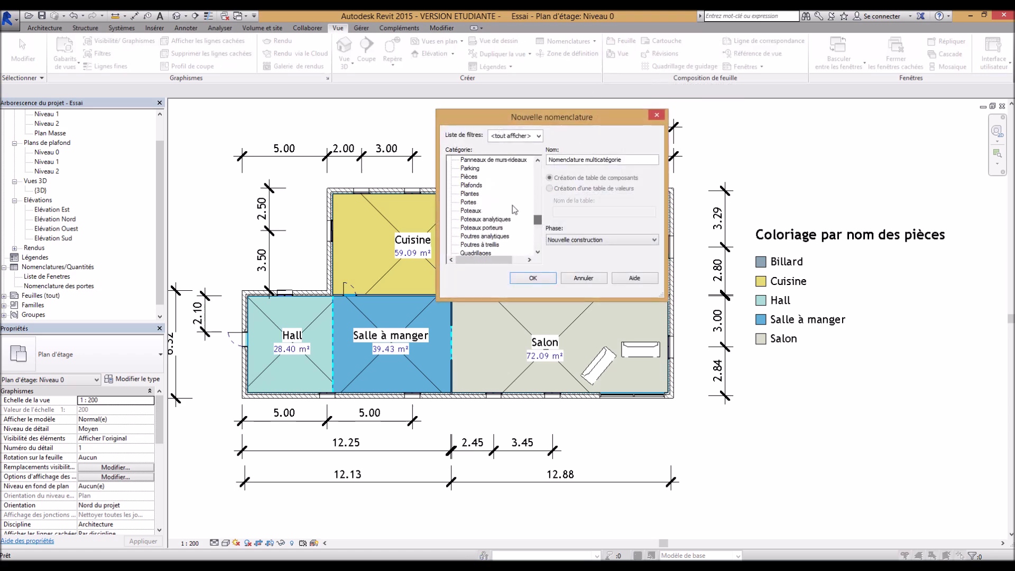
left_click(470, 178)
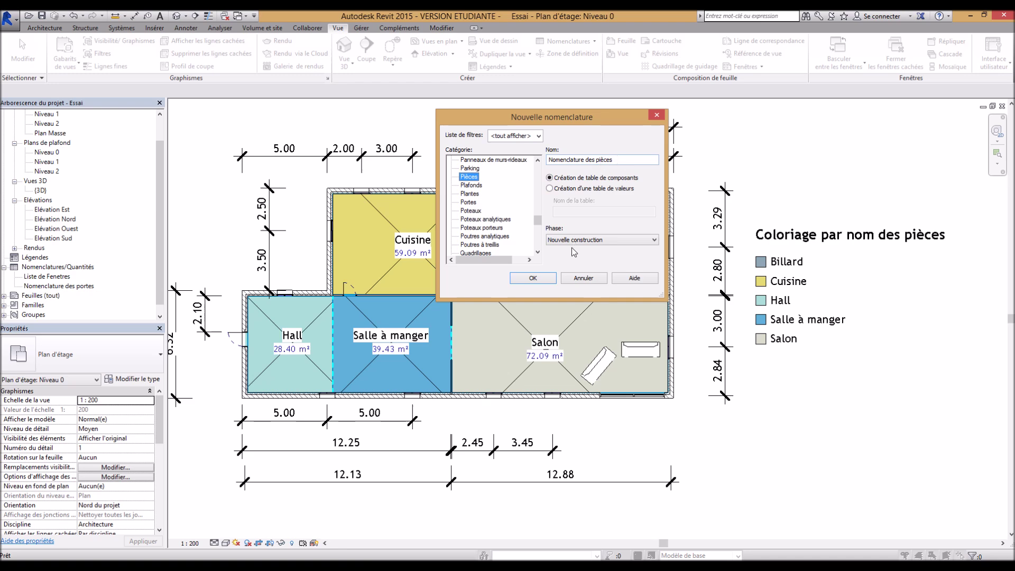
left_click(550, 278)
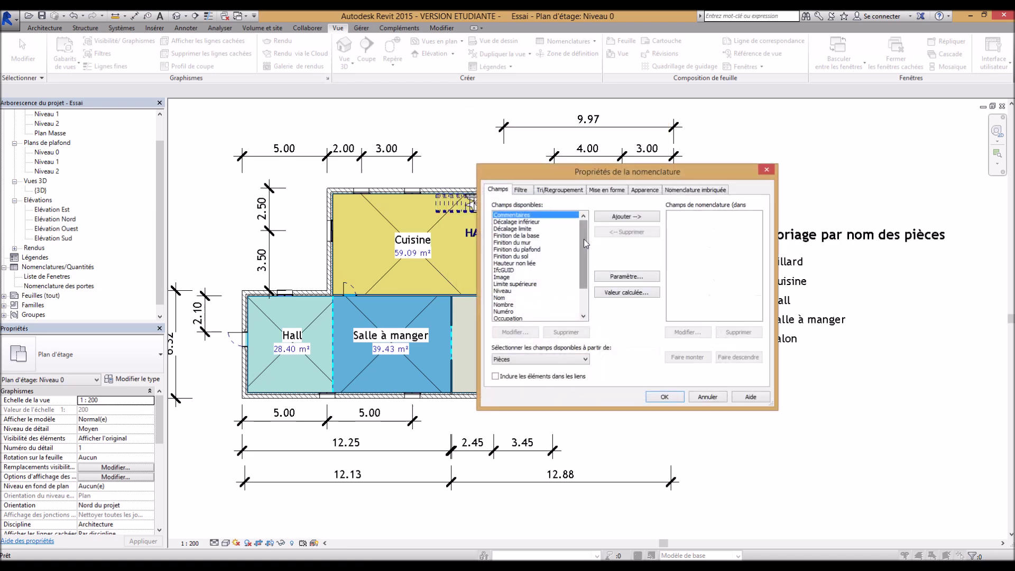
- Add the fields Commentaires, Niveau, Nom, Nombre, Numéro and Surface to the room schedule
left_click(618, 222)
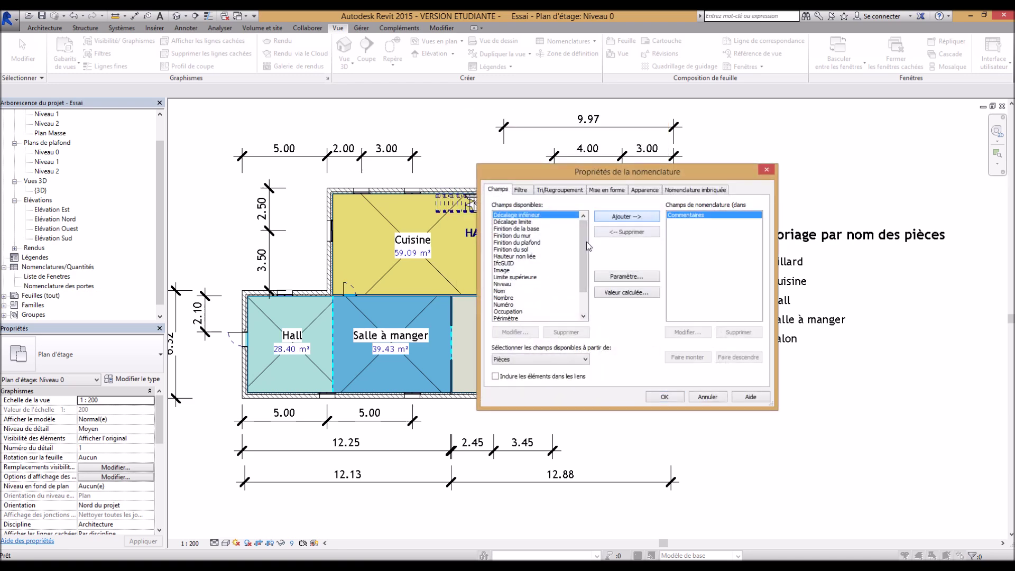
left_click(510, 285)
left_click(621, 217)
left_click(622, 217)
left_click(621, 217)
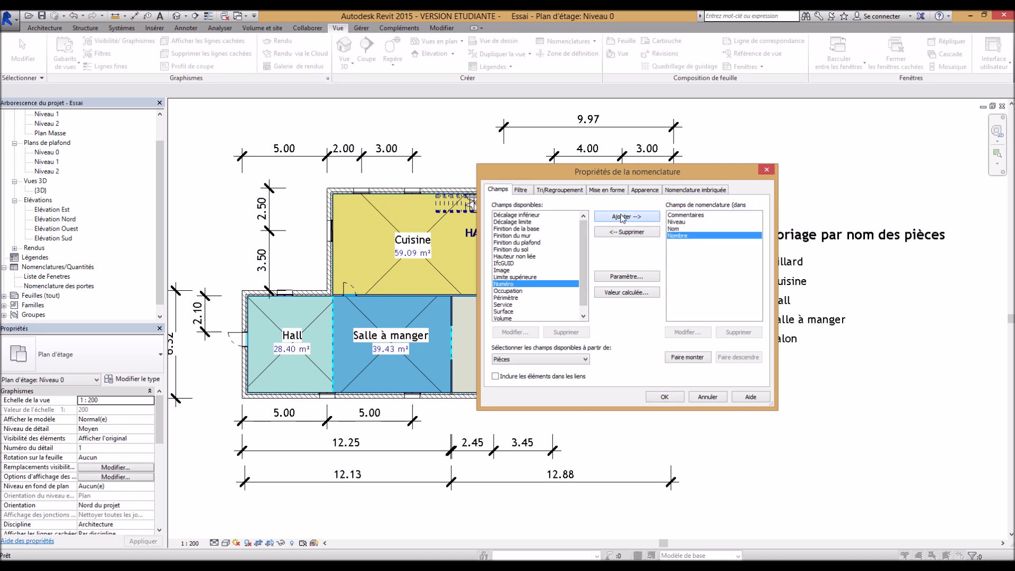
left_click(621, 217)
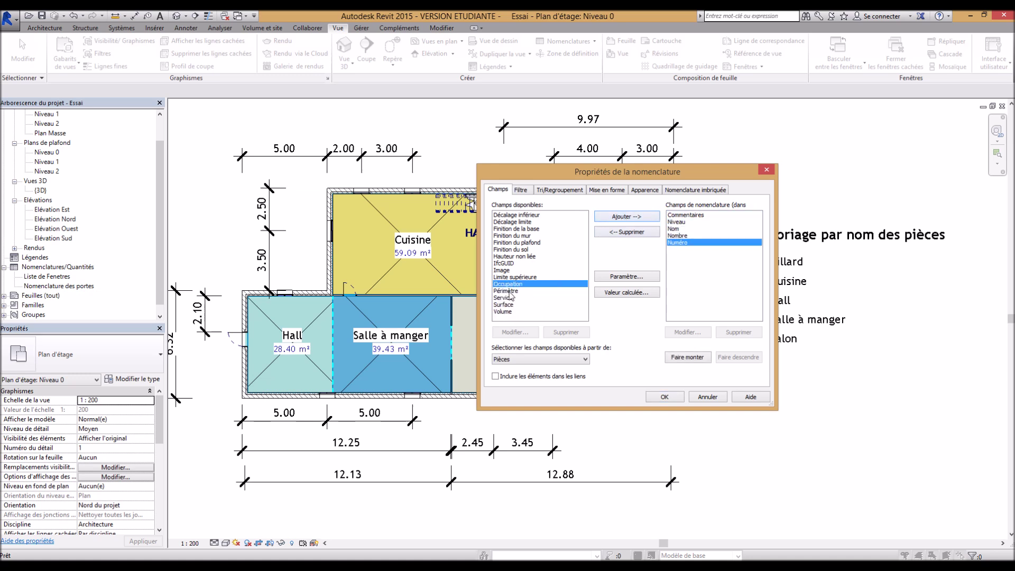
left_click(504, 304)
left_click(628, 217)
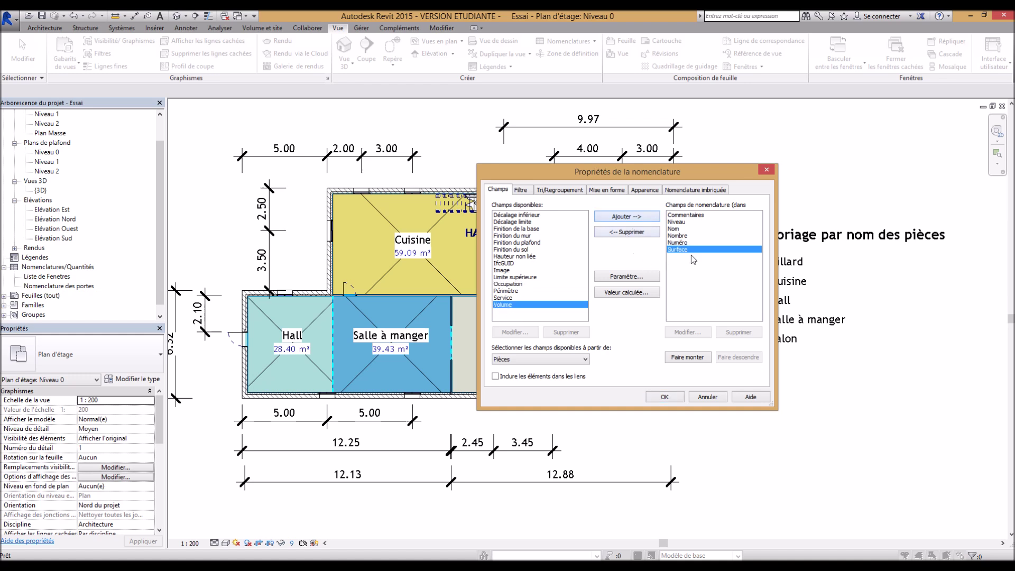
- Move the Commentaires field down to the end of the schedule's field list
left_click(688, 222)
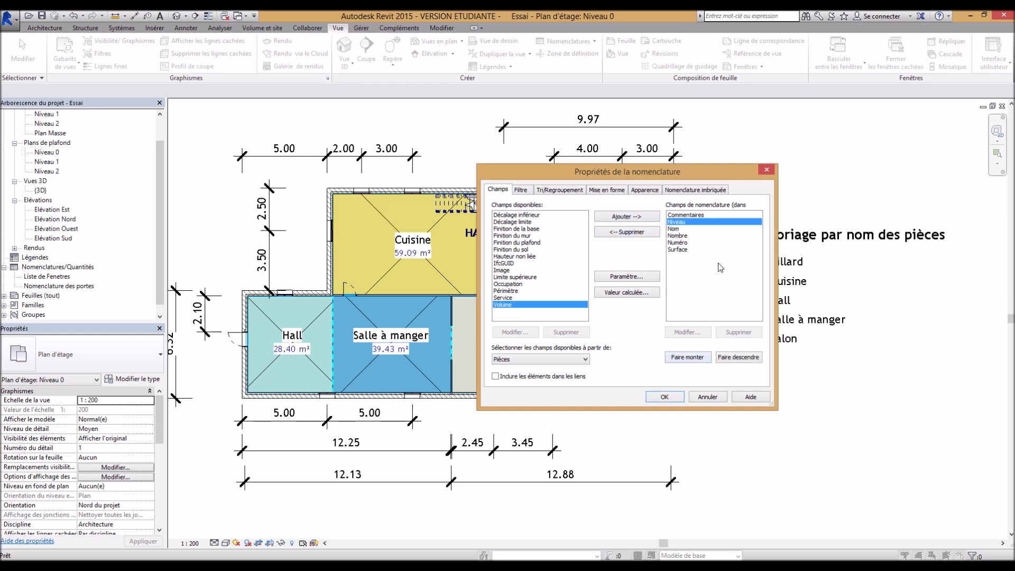
left_click(687, 215)
left_click(735, 358)
left_click(734, 357)
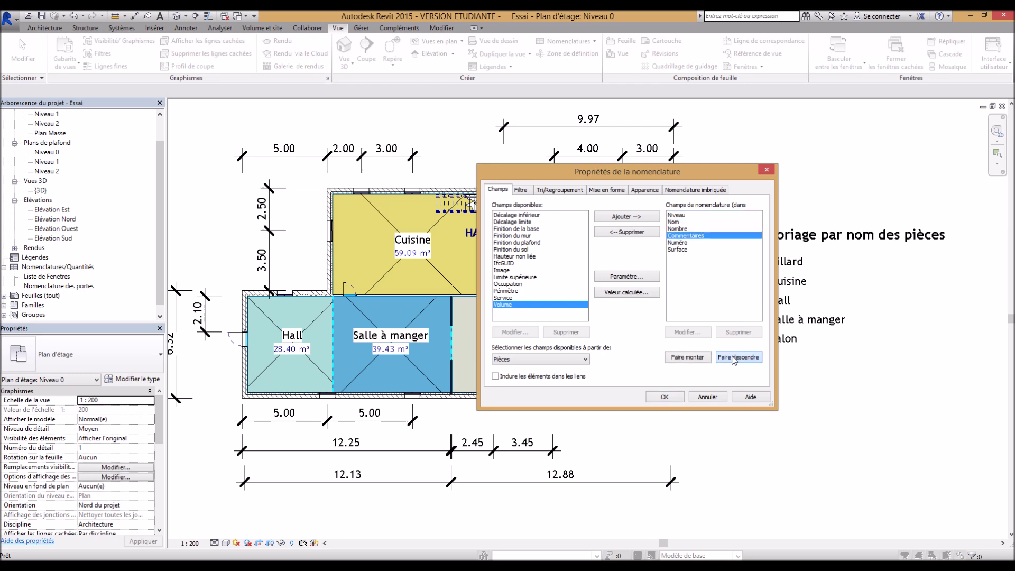
left_click(734, 358)
left_click(735, 357)
left_click(735, 357)
- Move Nombre to the head of the schedule fields and Nom above Niveau, and create the room schedule
left_click(677, 229)
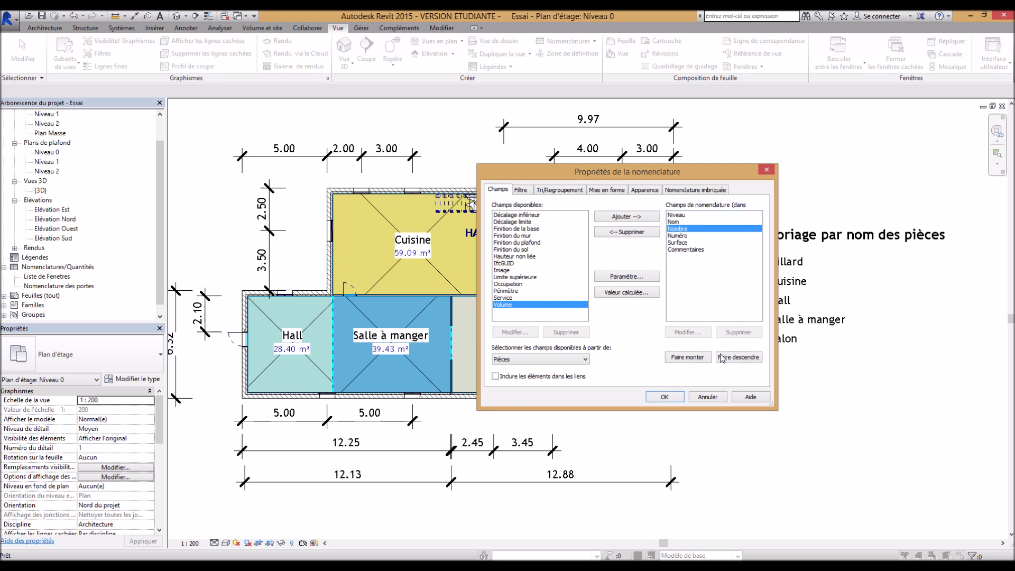
left_click(693, 360)
left_click(693, 359)
left_click(680, 228)
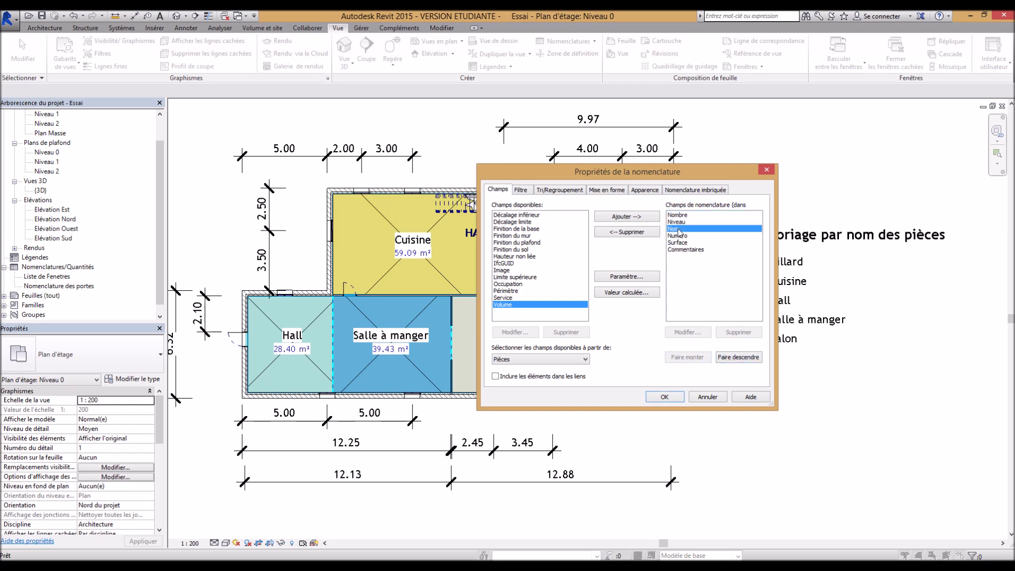
left_click(687, 357)
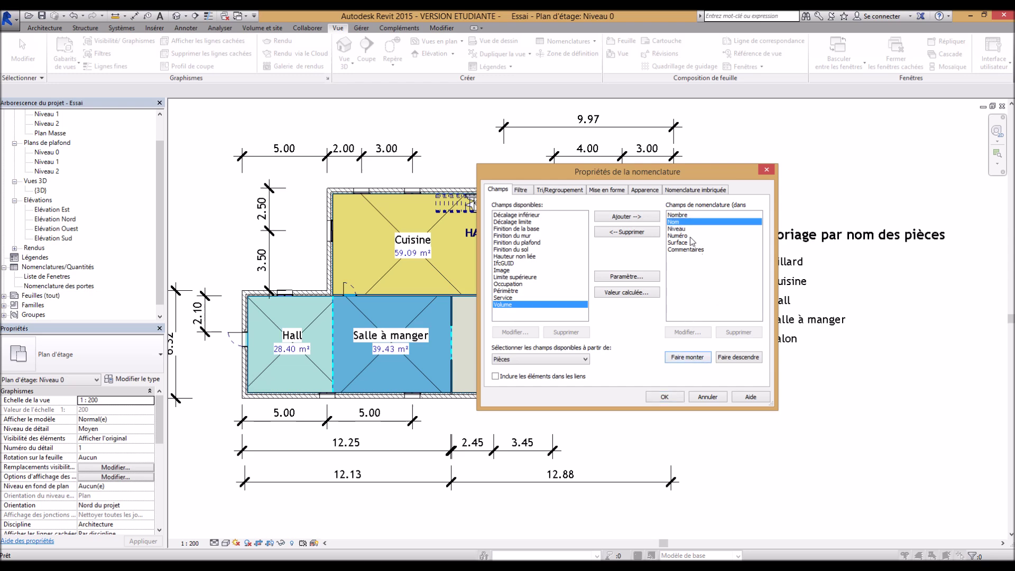
left_click(687, 236)
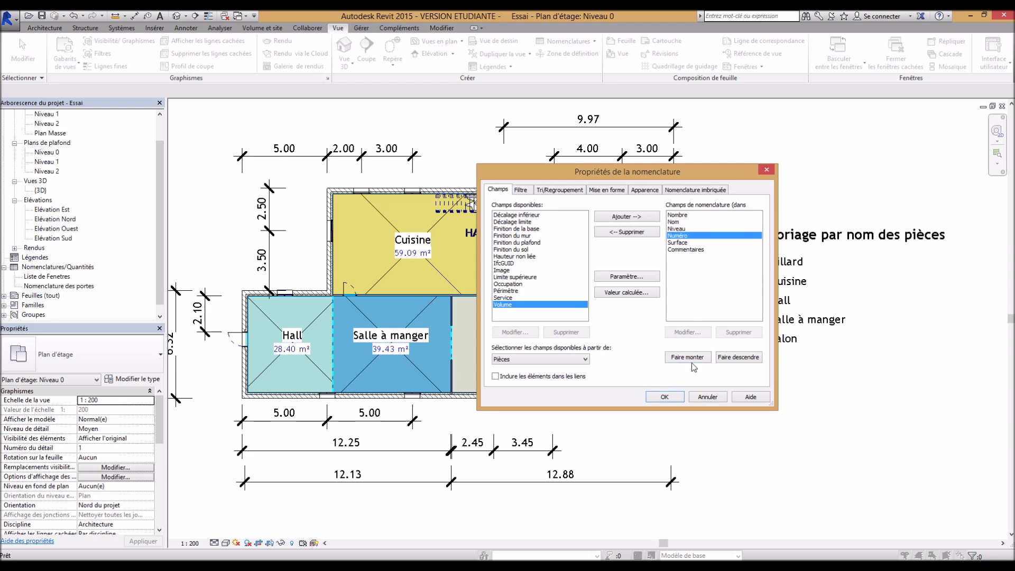
left_click(656, 395)
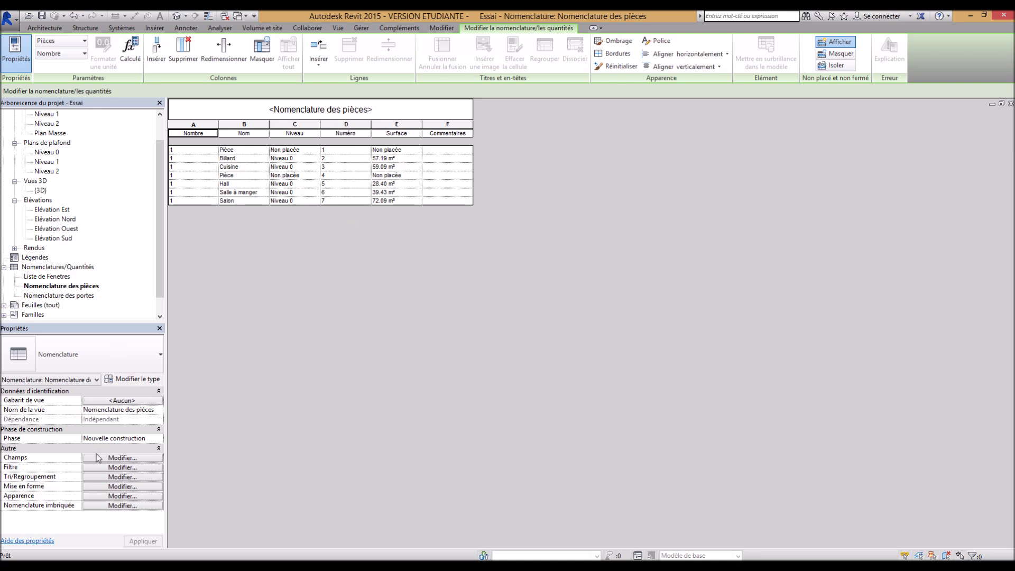
- Edit the room schedule's fields so that Numéro becomes the first column
left_click(120, 477)
left_click(607, 191)
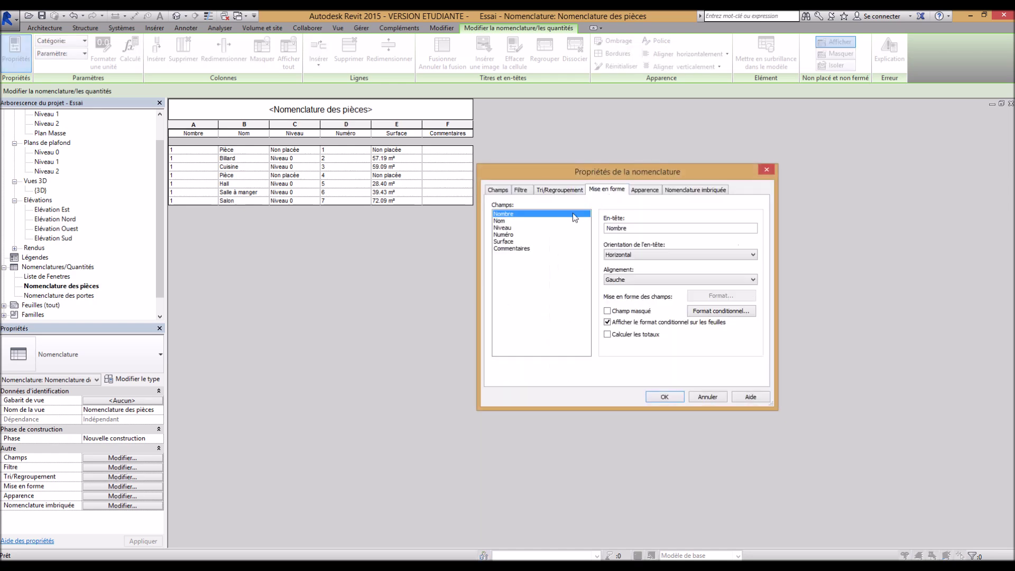
left_click(499, 191)
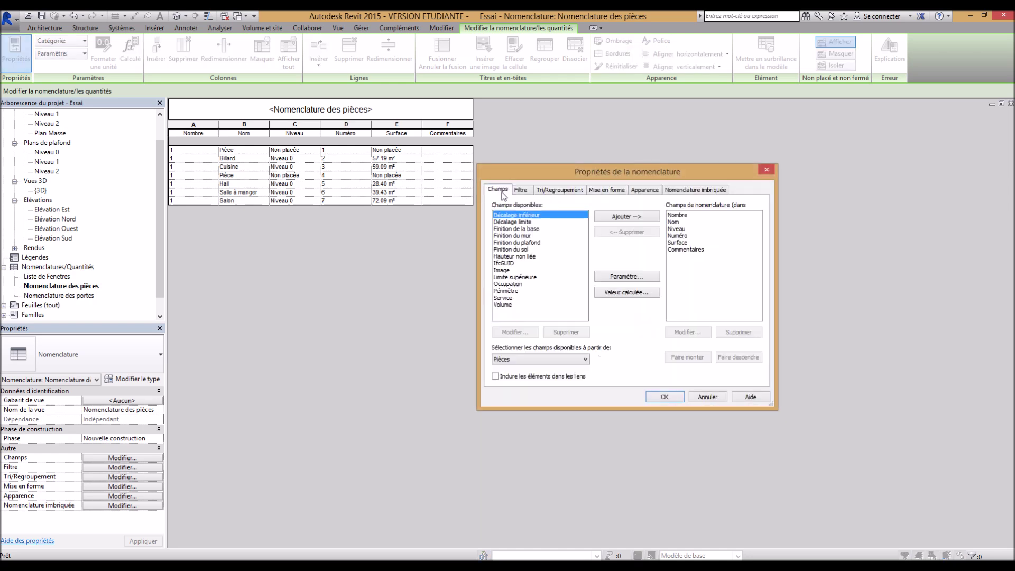
left_click(678, 235)
left_click(687, 357)
left_click(687, 357)
left_click(687, 357)
left_click(665, 397)
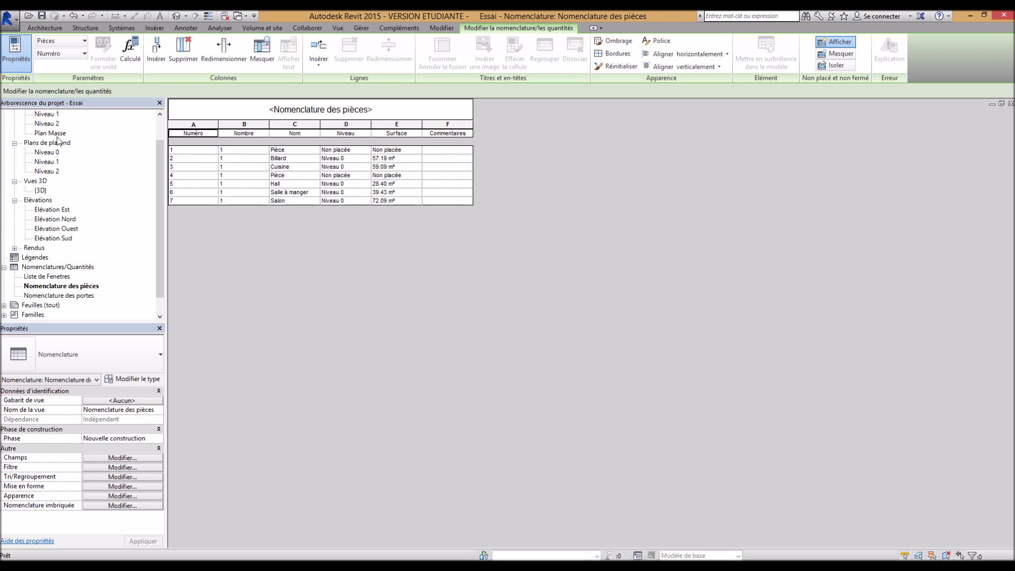
- Check the Niveau 0 plan, return to Nomenclature des pièces and try hiding and showing its unplaced rooms
key("ctrl+Tab")
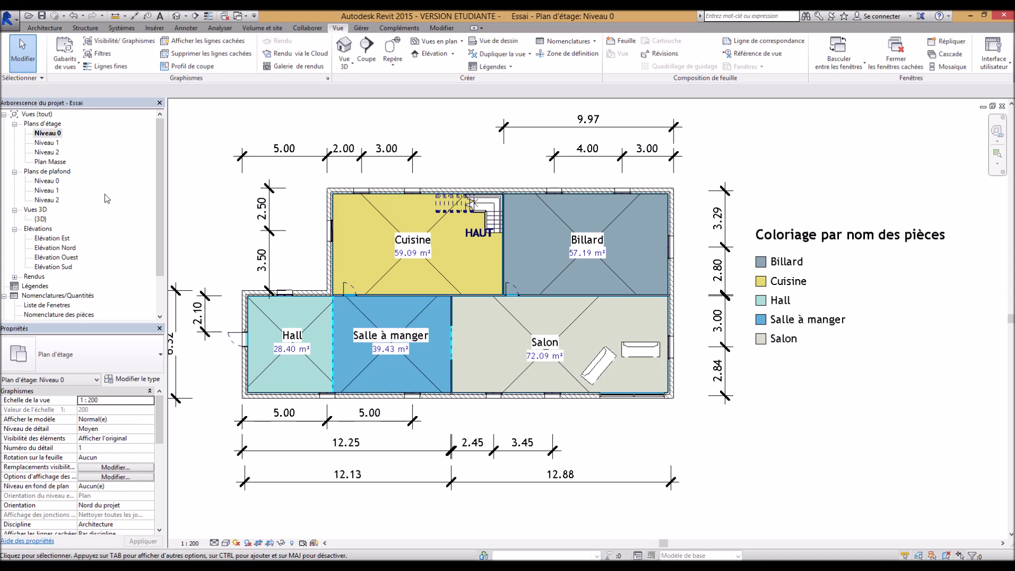
double_click(53, 315)
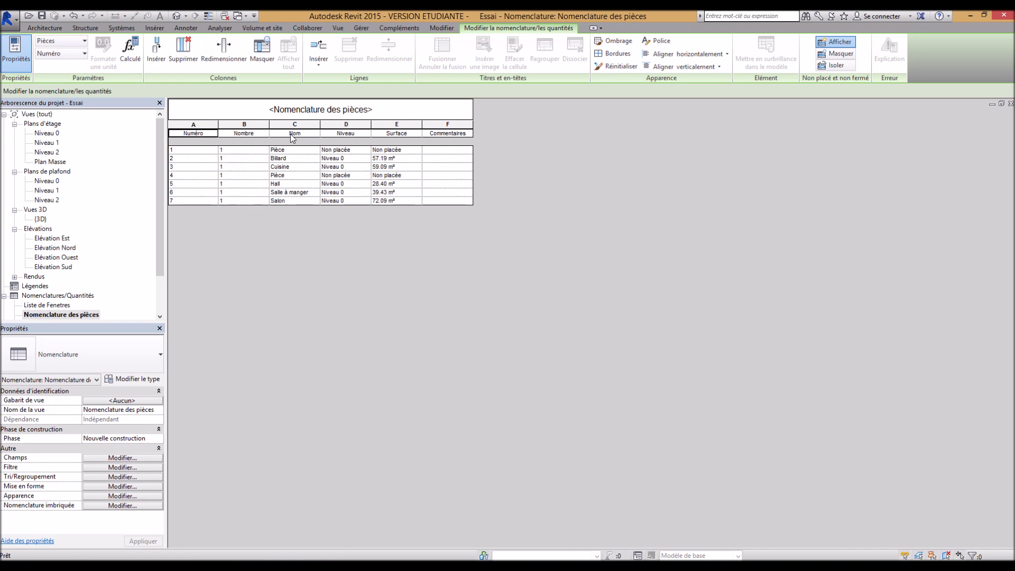
left_click(850, 56)
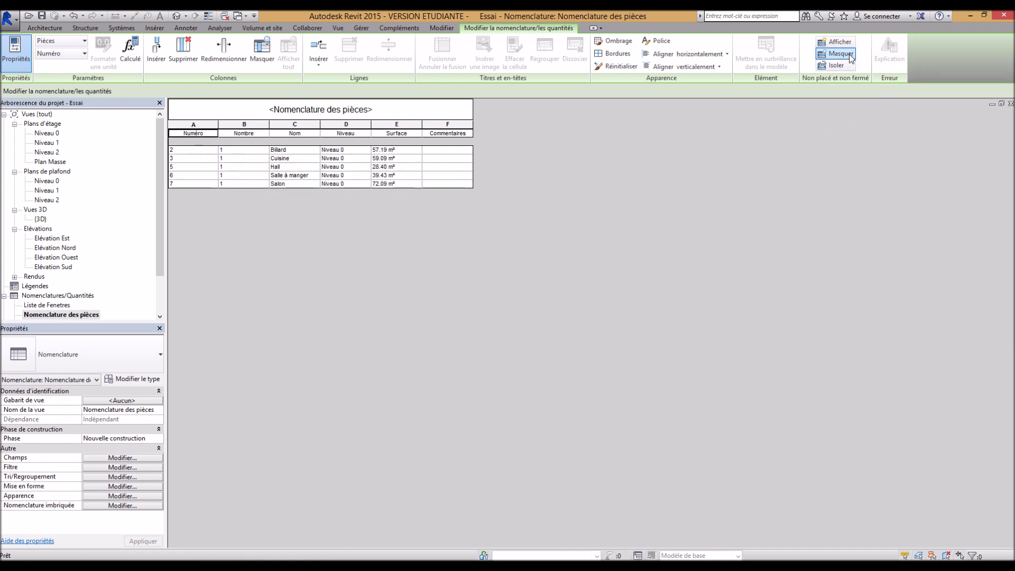
left_click(840, 42)
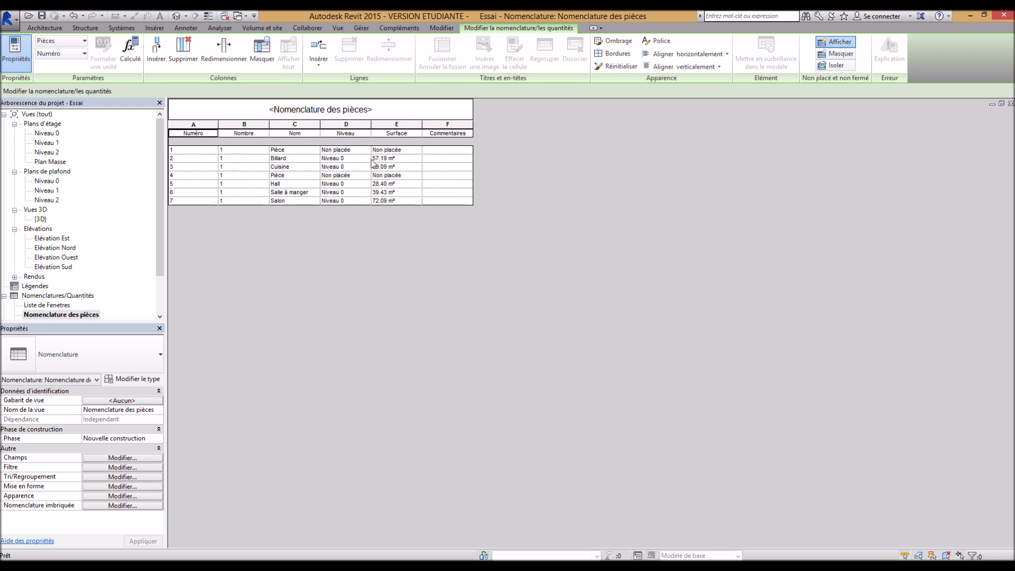
left_click(841, 53)
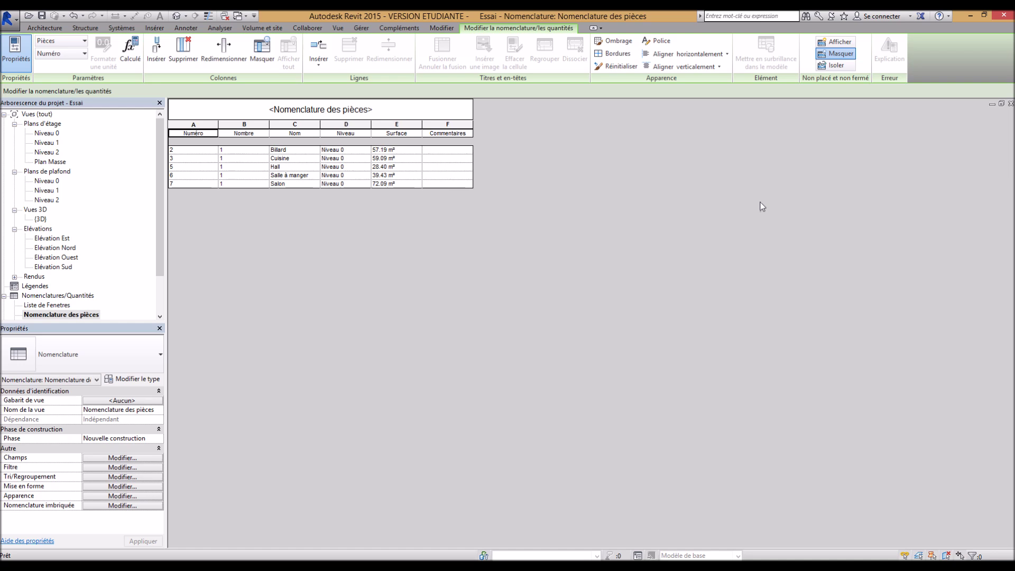
left_click(839, 42)
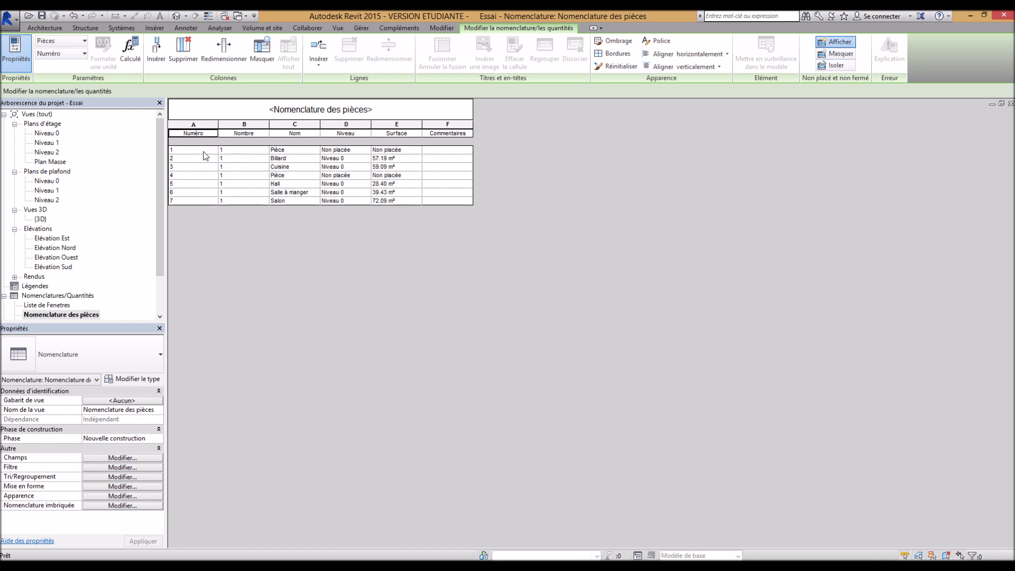
- Isolate the unplaced rooms in the room schedule, and hide them to keep only placed rooms listed
right_click(203, 152)
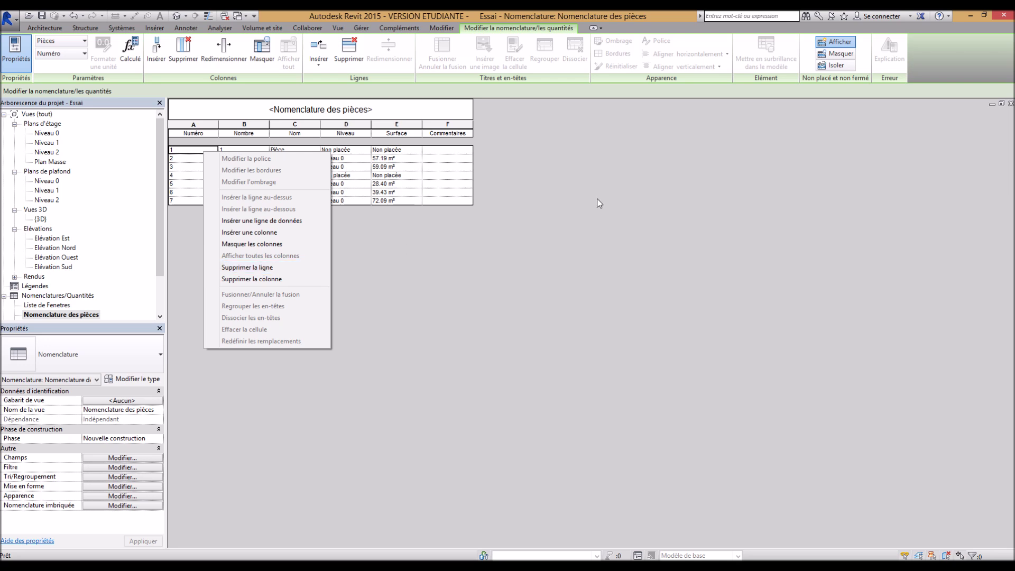
left_click(261, 267)
left_click(836, 53)
left_click(832, 65)
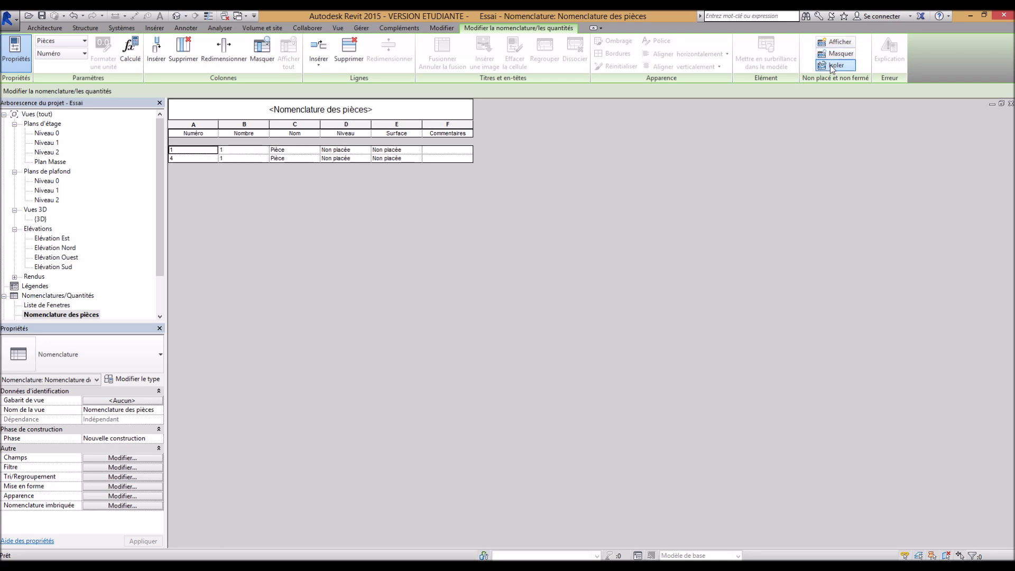
left_click(837, 54)
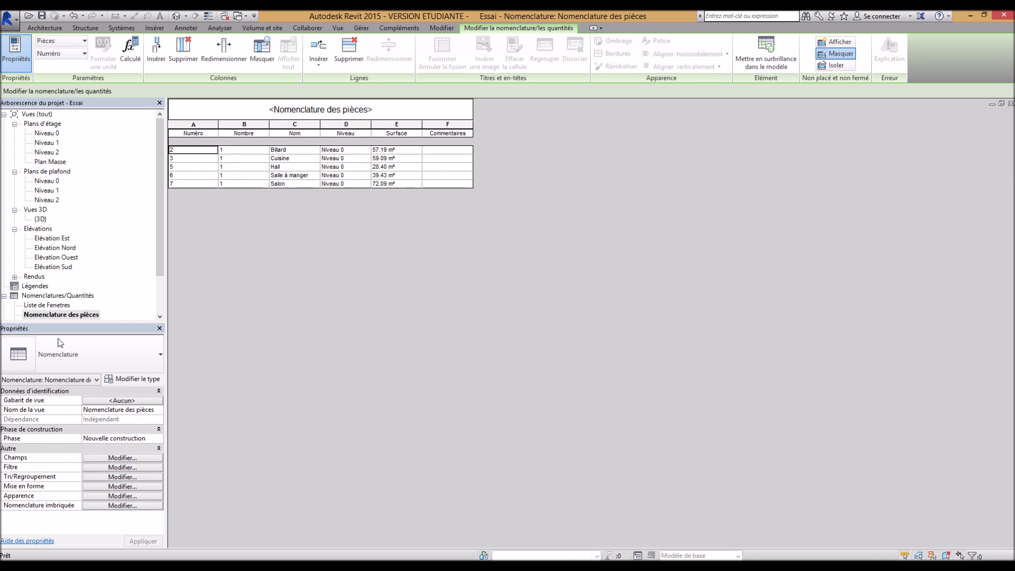
- Calculate totals for the Surface field and enable the grand total in the room schedule
left_click(59, 486)
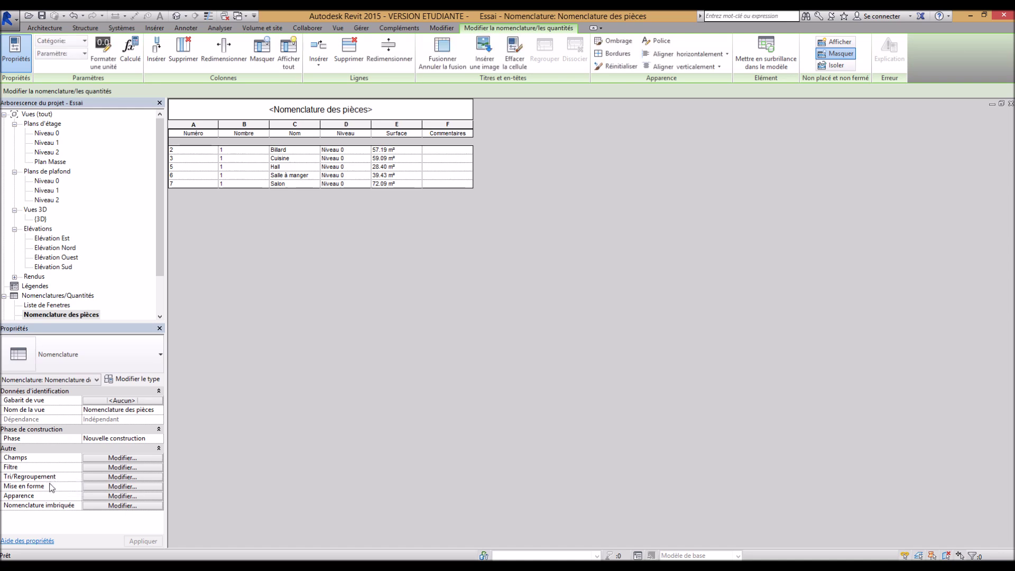
left_click(117, 486)
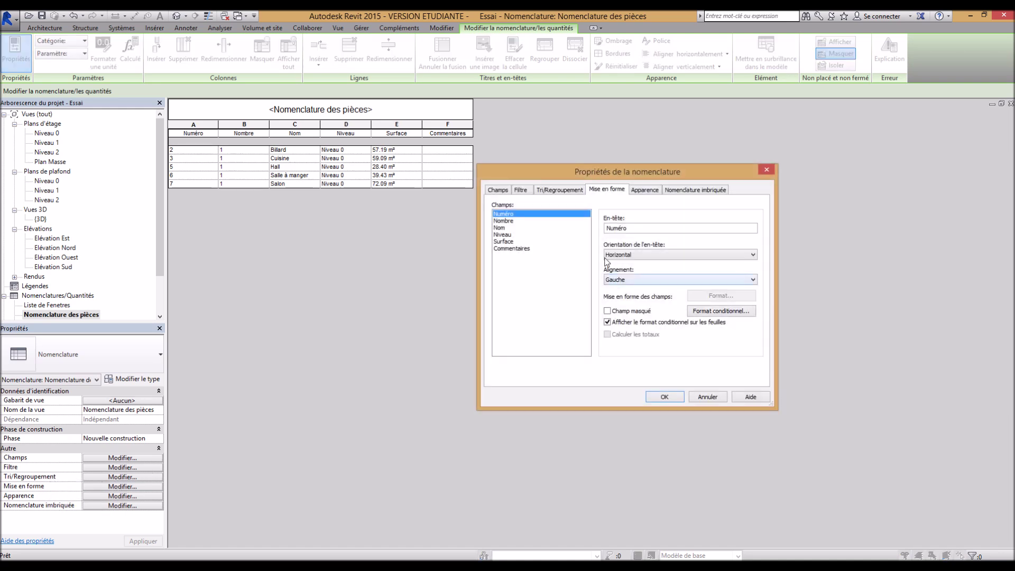
left_click(509, 241)
left_click(607, 334)
left_click(556, 192)
left_click(494, 336)
left_click(665, 397)
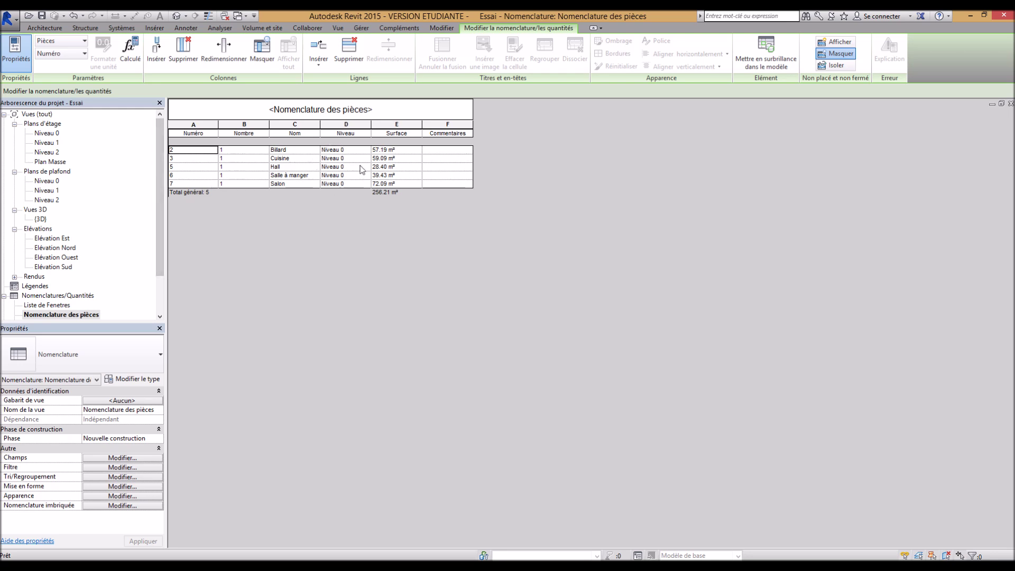
- Open the Niveau 1 floor plan and place a tagged room in the space containing the staircase
double_click(47, 142)
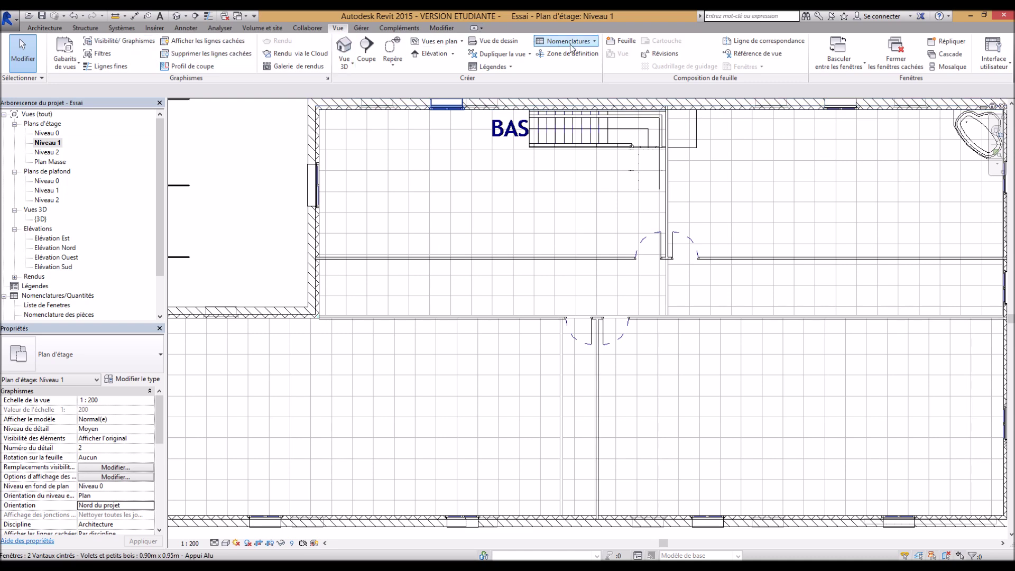
scroll(587, 79, "up", 8)
left_click(613, 50)
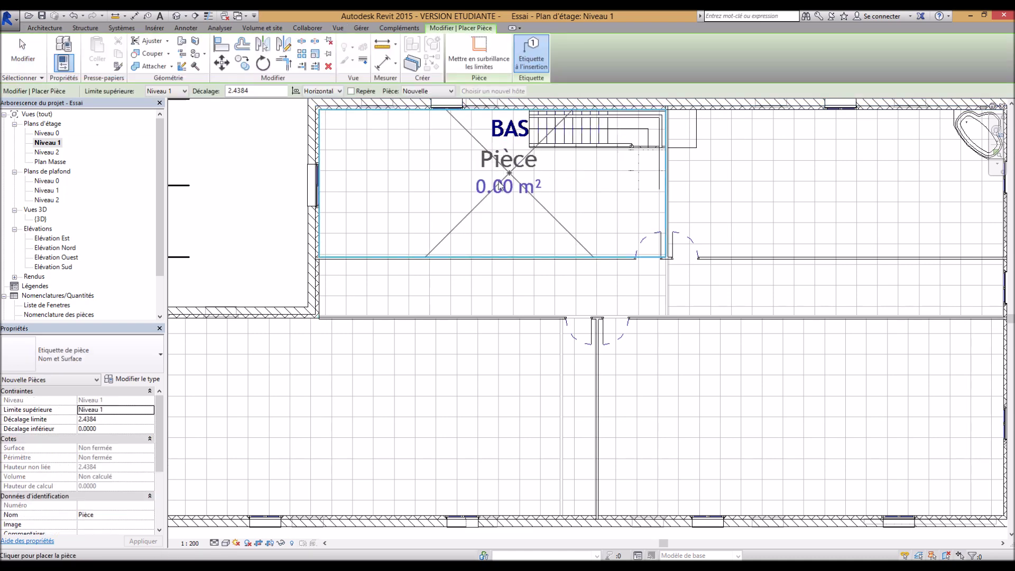
left_click(482, 197)
key("Escape")
key("Escape")
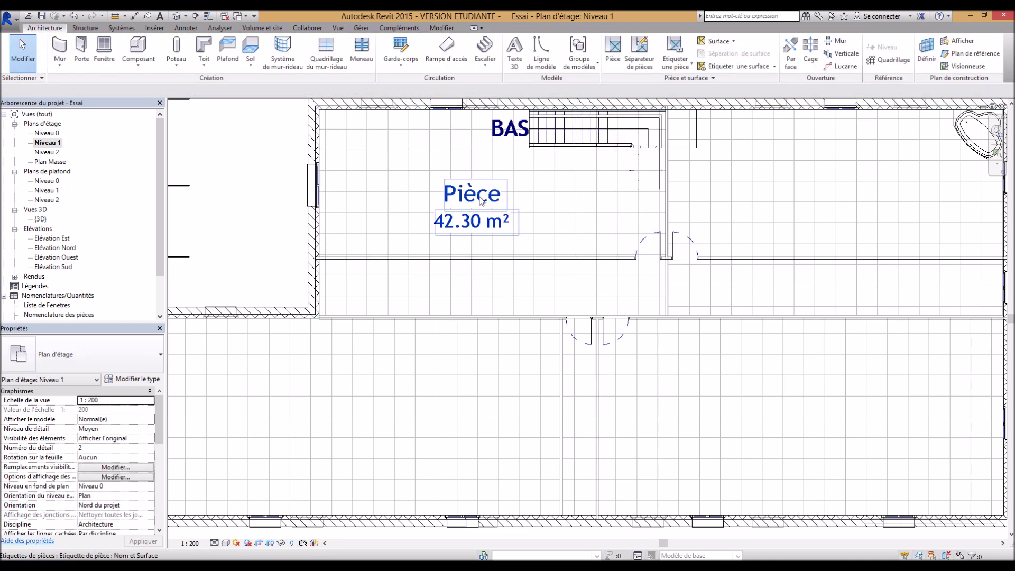
- Rename the new Niveau 1 room beside the staircase to Meza through its tag
left_click(473, 195)
left_click(473, 195)
type("Meza")
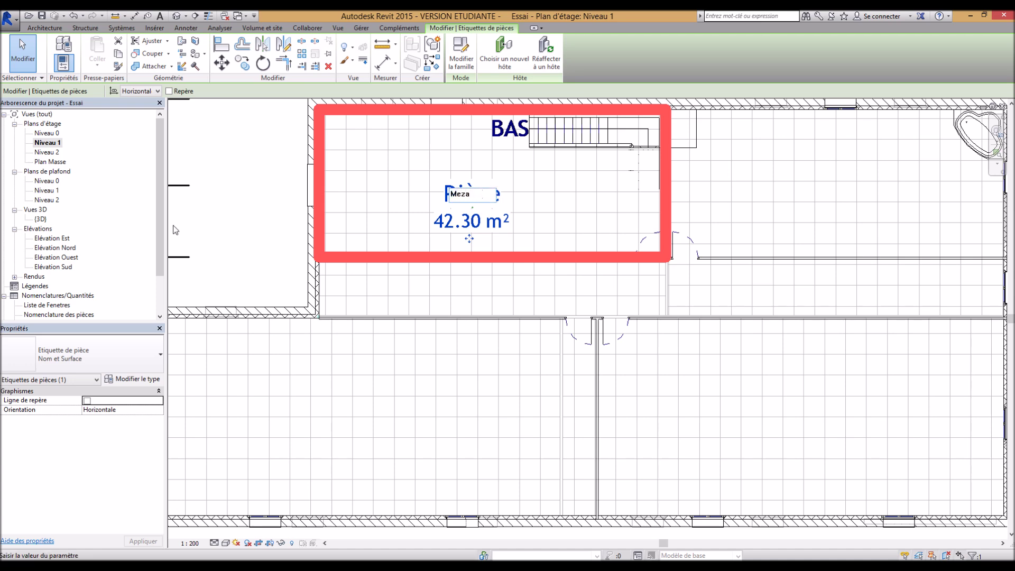
left_click(222, 225)
scroll(262, 229, "down", 2)
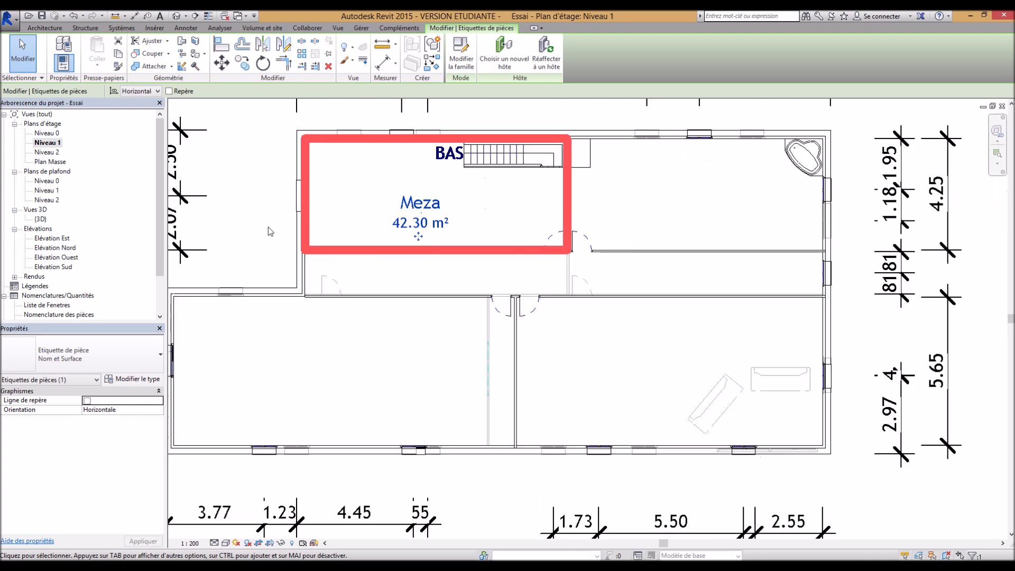
left_click(252, 220)
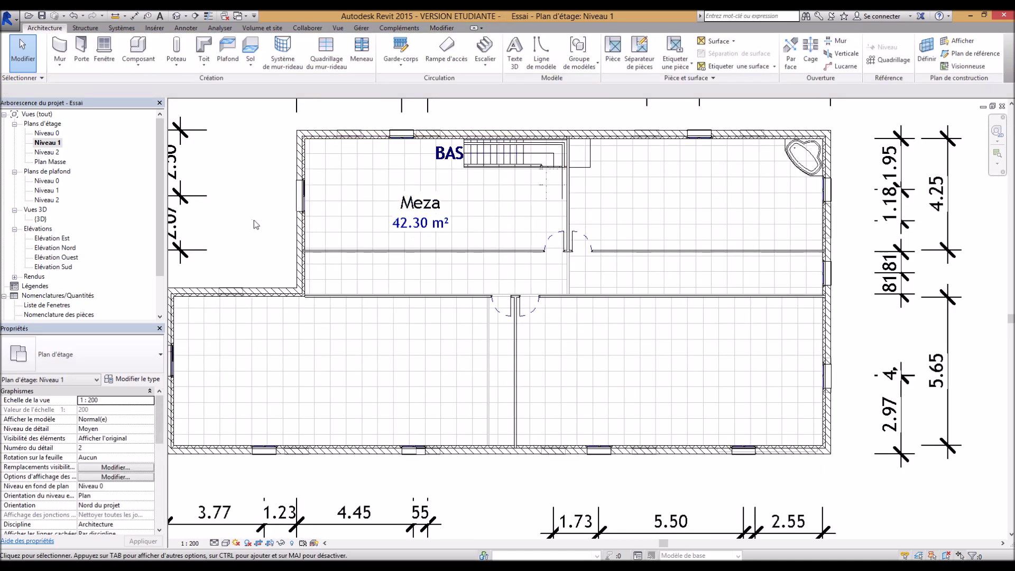
- Make the interior fill and Référence subcategories of Pièces visible in the Niveau 1 plan's visibility/graphics overrides
scroll(254, 220, "down", 3)
scroll(255, 211, "up", 2)
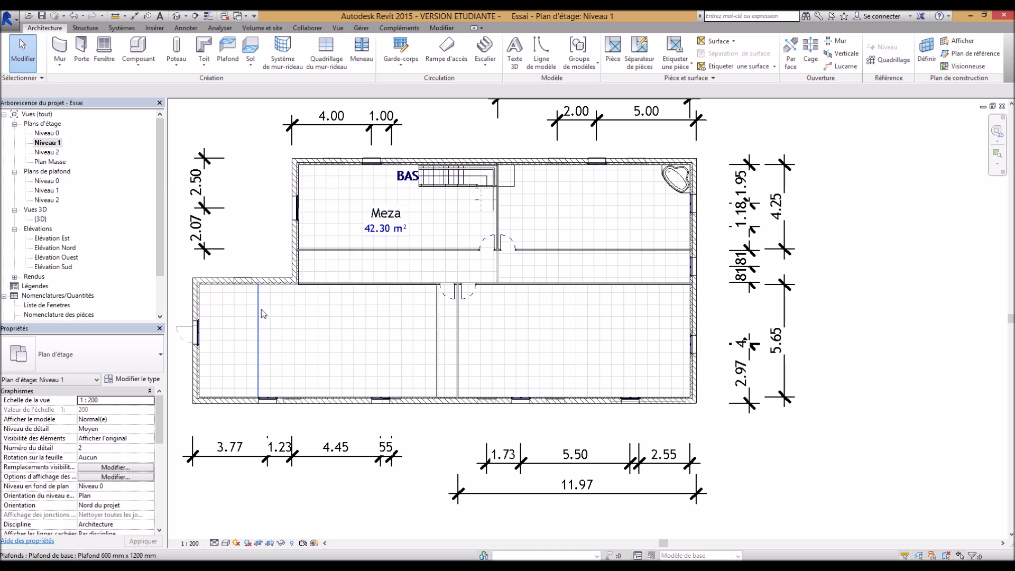
key("v")
key("g")
scroll(621, 277, "down", 10)
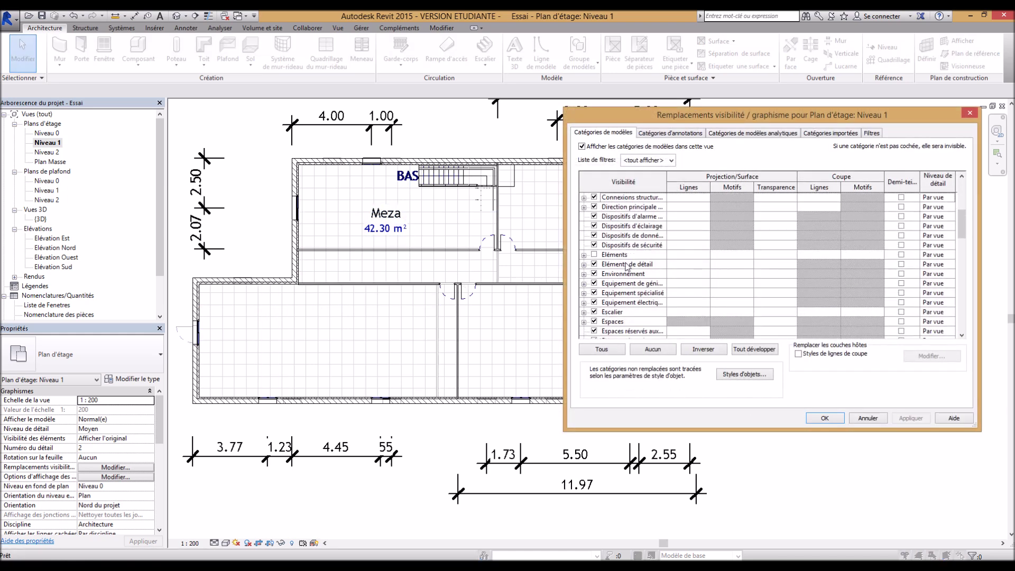
scroll(621, 276, "down", 3)
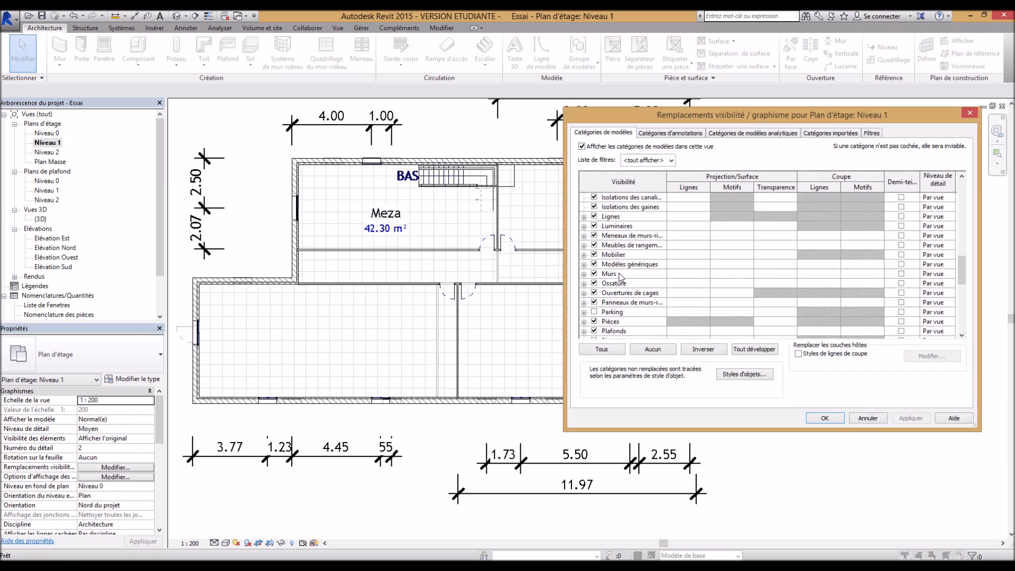
left_click(583, 321)
scroll(641, 302, "down", 1)
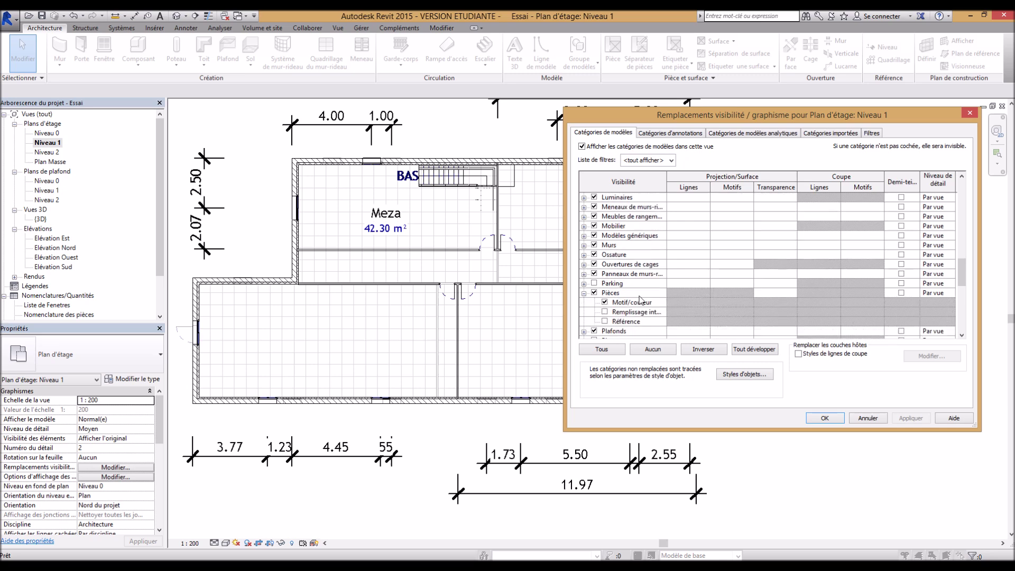
left_click(604, 311)
left_click(604, 320)
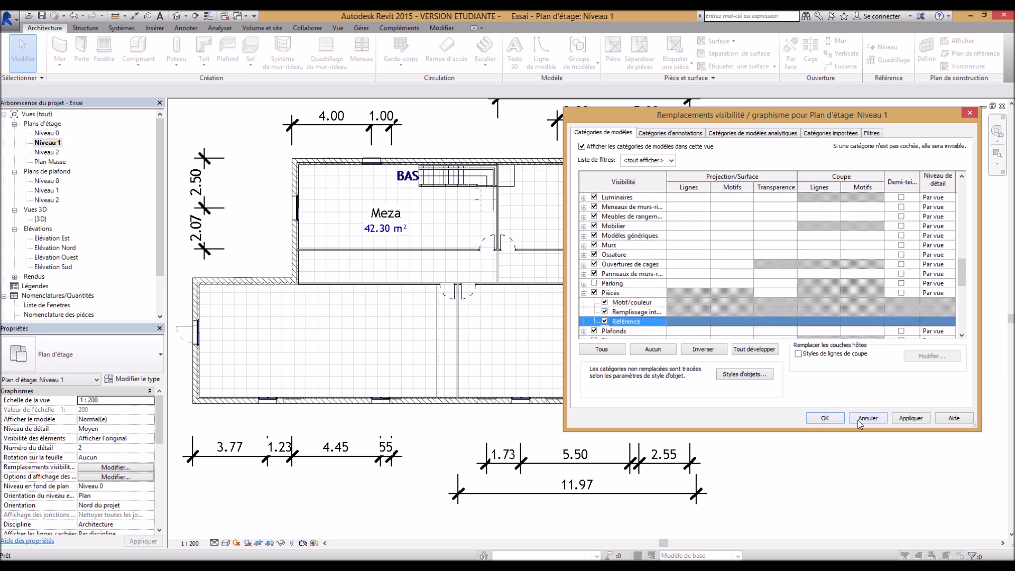
left_click(828, 420)
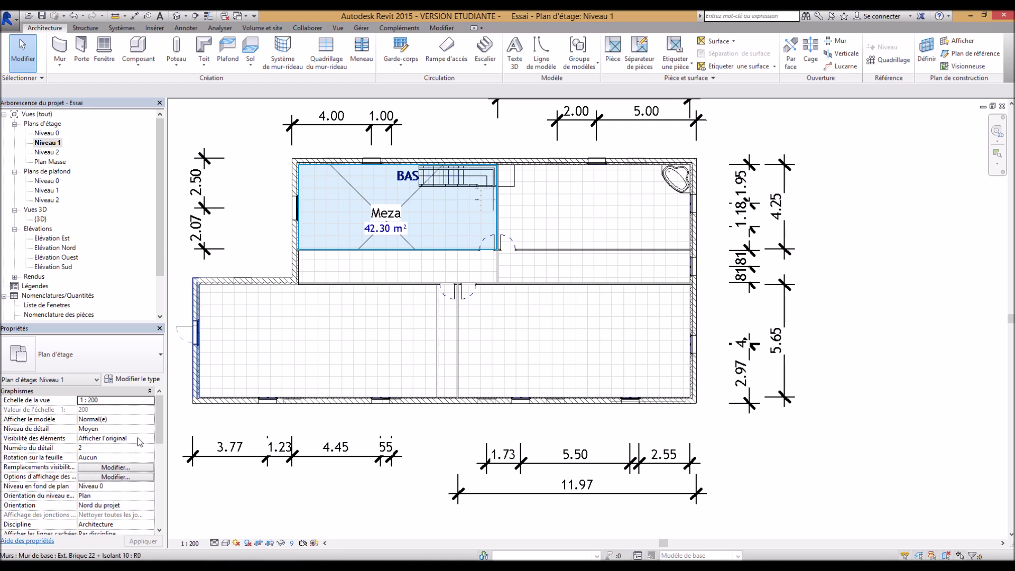
- Apply the Par nom colour scheme for the Pièces category to the Niveau 1 plan
left_click_drag(164, 417, 160, 465)
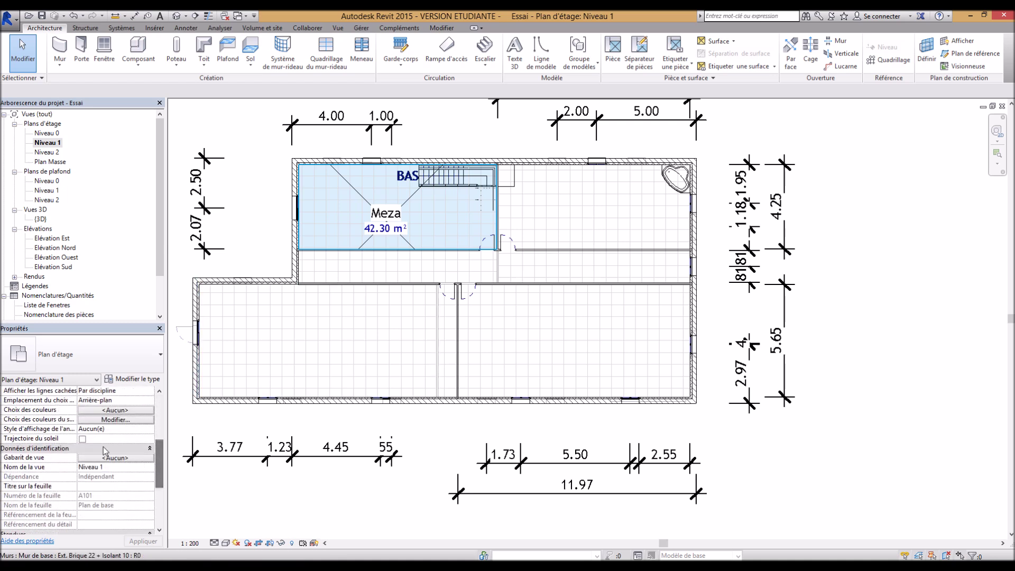
left_click(111, 409)
left_click(417, 204)
left_click(415, 222)
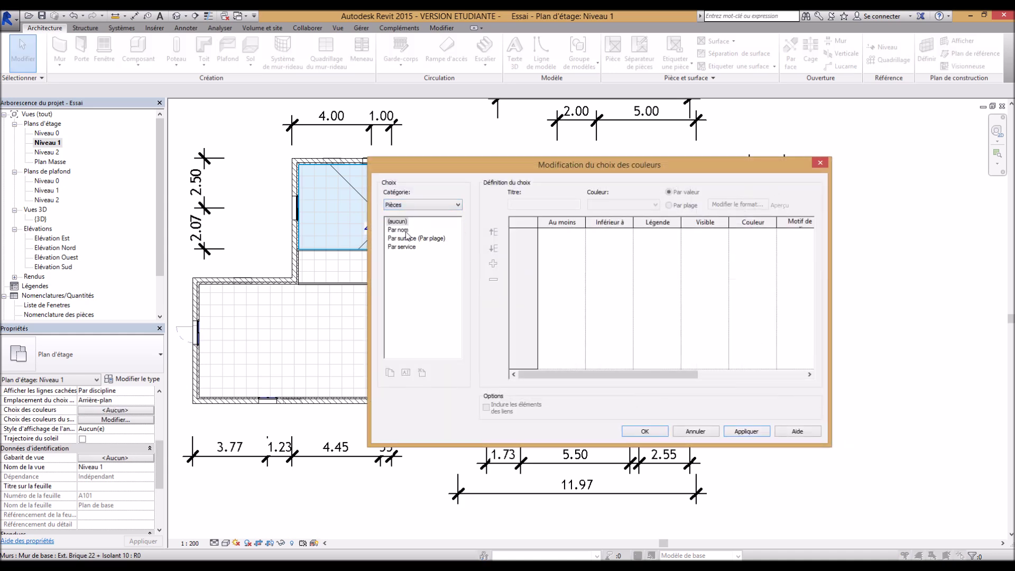
left_click(398, 230)
left_click(727, 432)
left_click(645, 431)
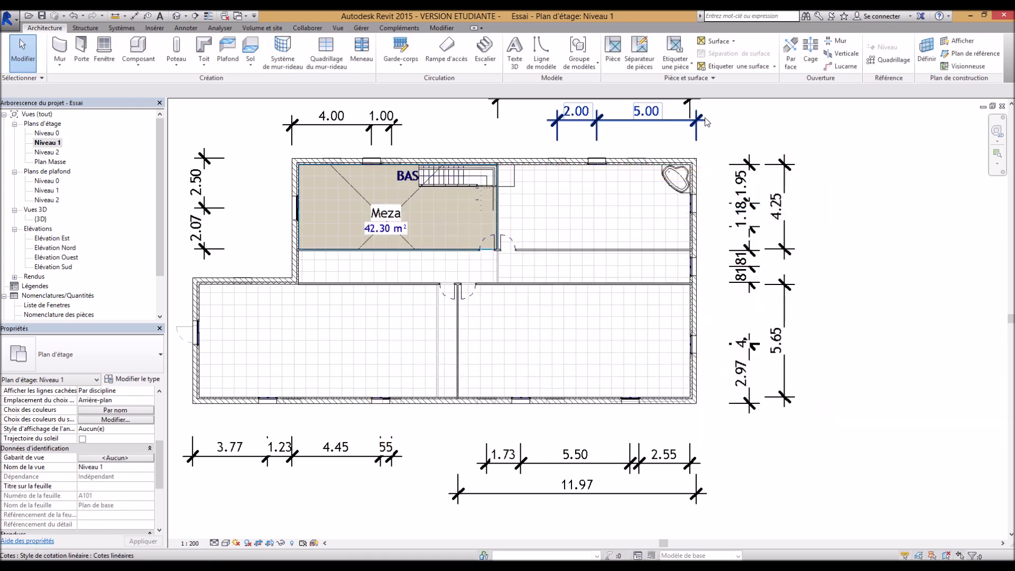
- Place a colour fill legend for the rooms in the Niveau 1 plan, to the right of the building's dimensions
left_click(186, 29)
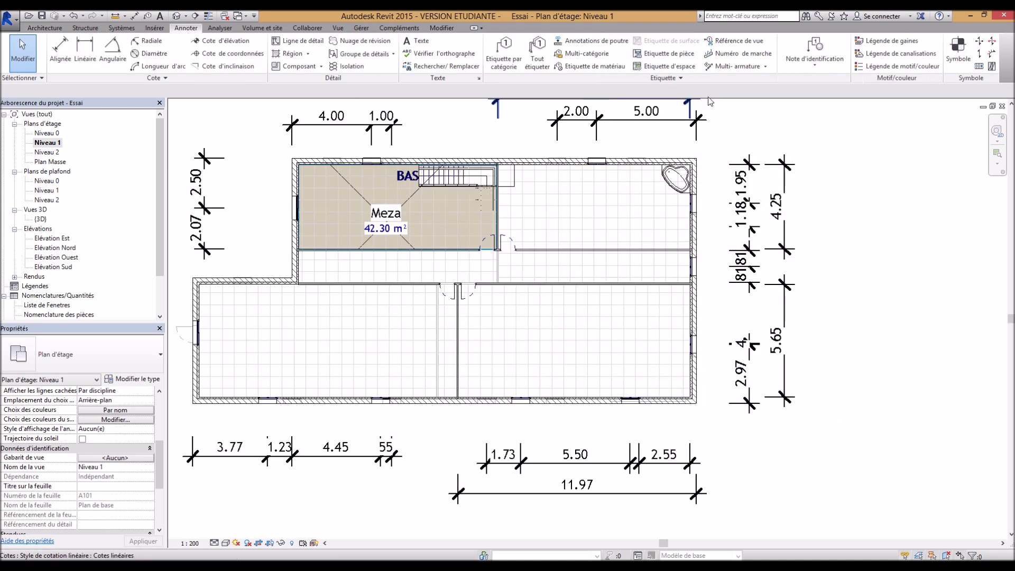
left_click(898, 66)
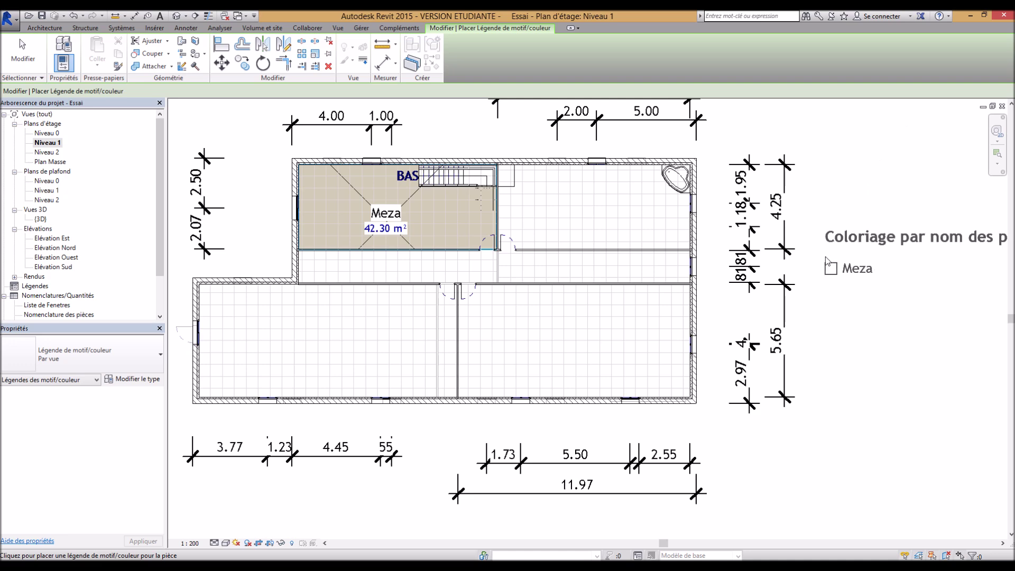
left_click(826, 263)
scroll(895, 378, "down", 1)
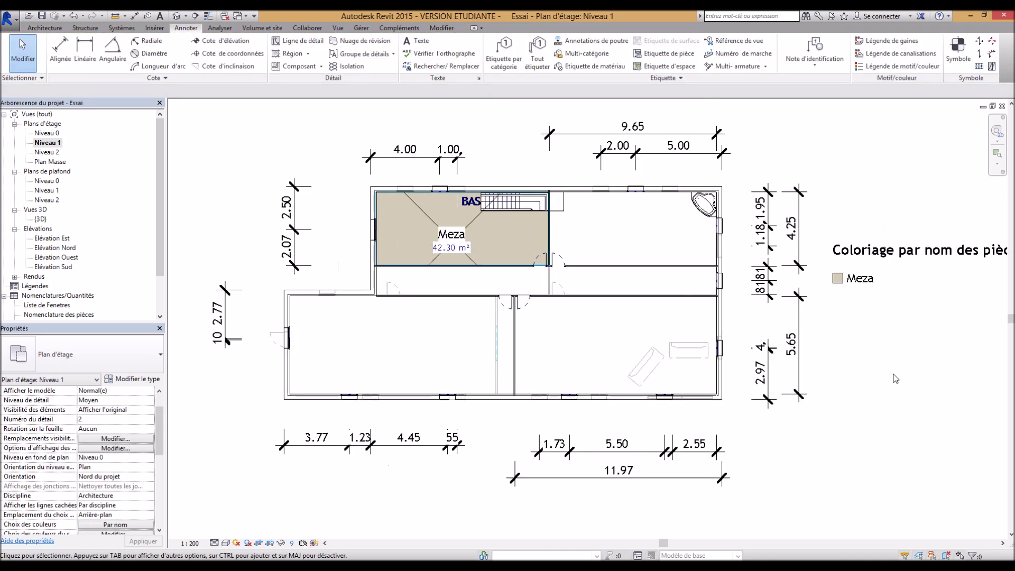
scroll(823, 370, "up", 1)
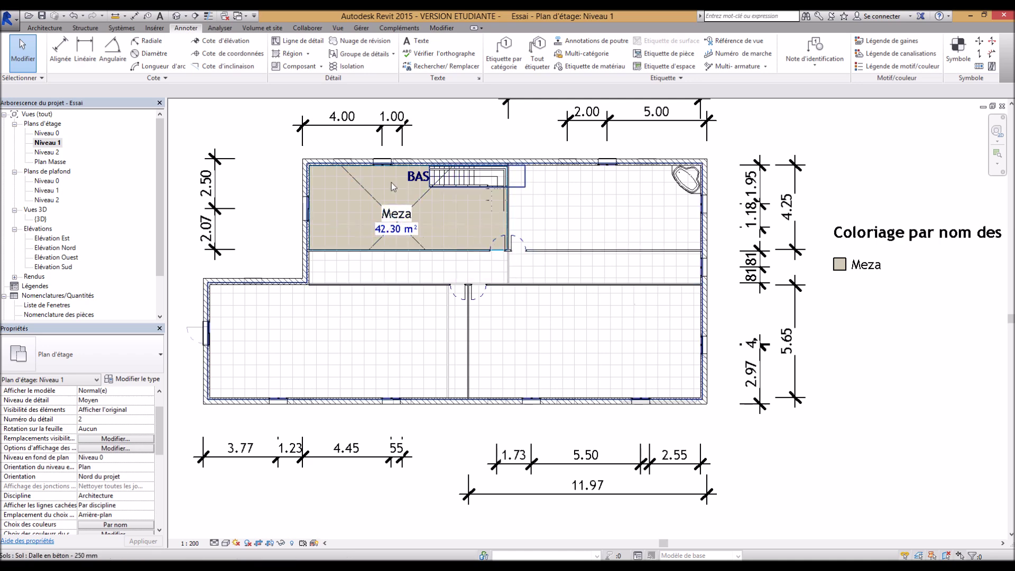
- Open the Nomenclature des pièces schedule and sort its rooms by Niveau in ascending order, with a header for each level
double_click(57, 314)
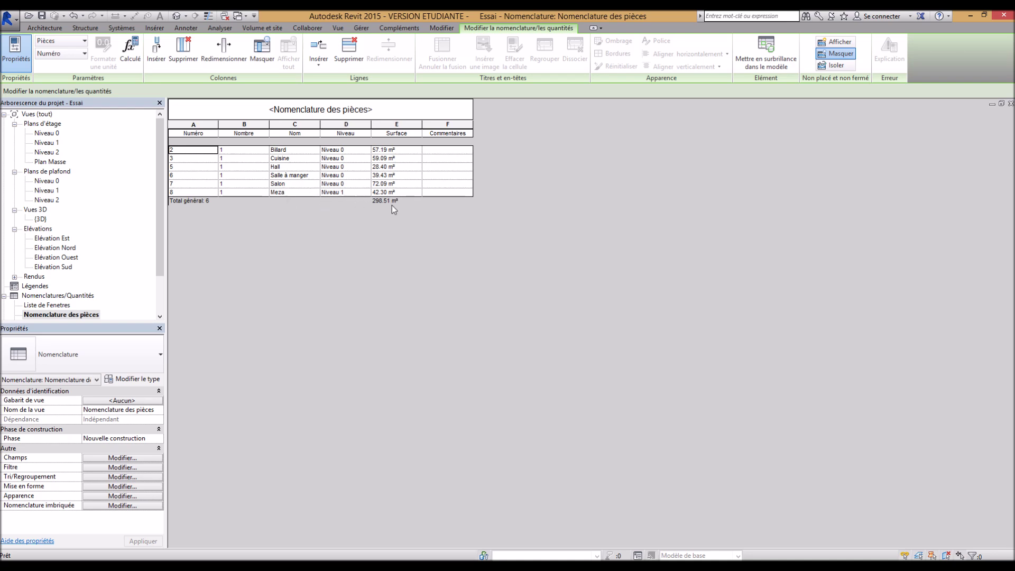
left_click(105, 467)
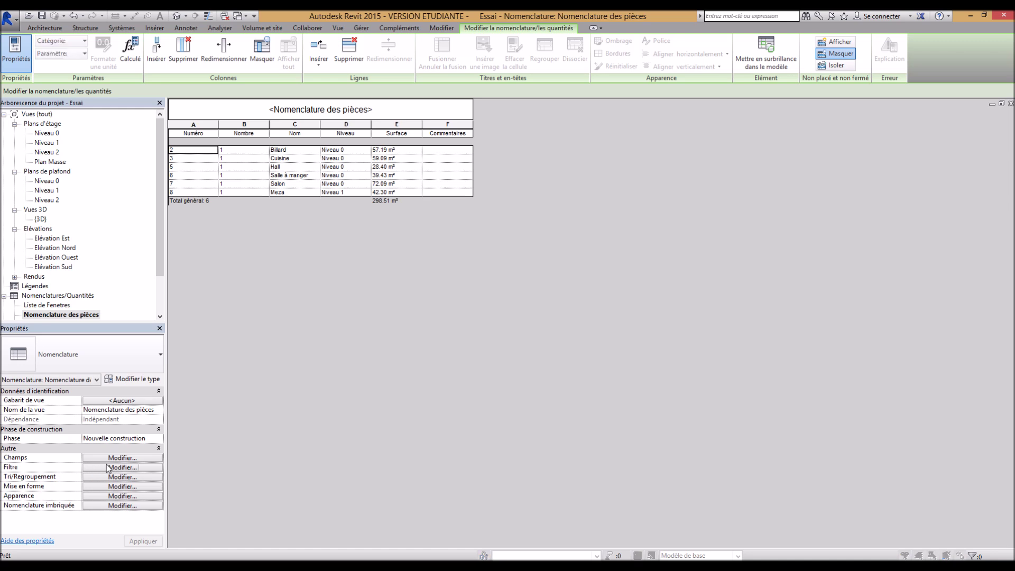
left_click(578, 191)
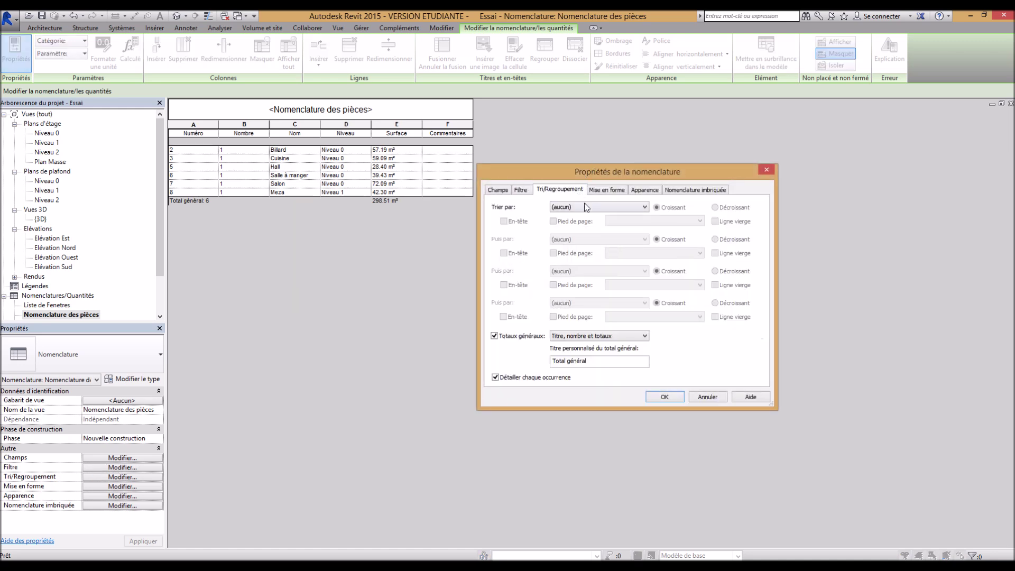
left_click(582, 206)
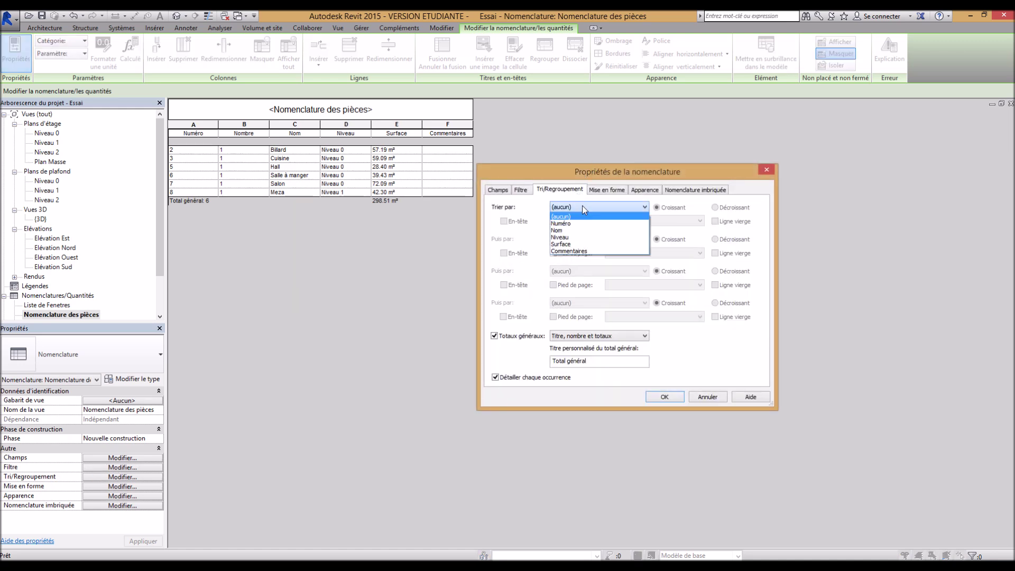
left_click(581, 238)
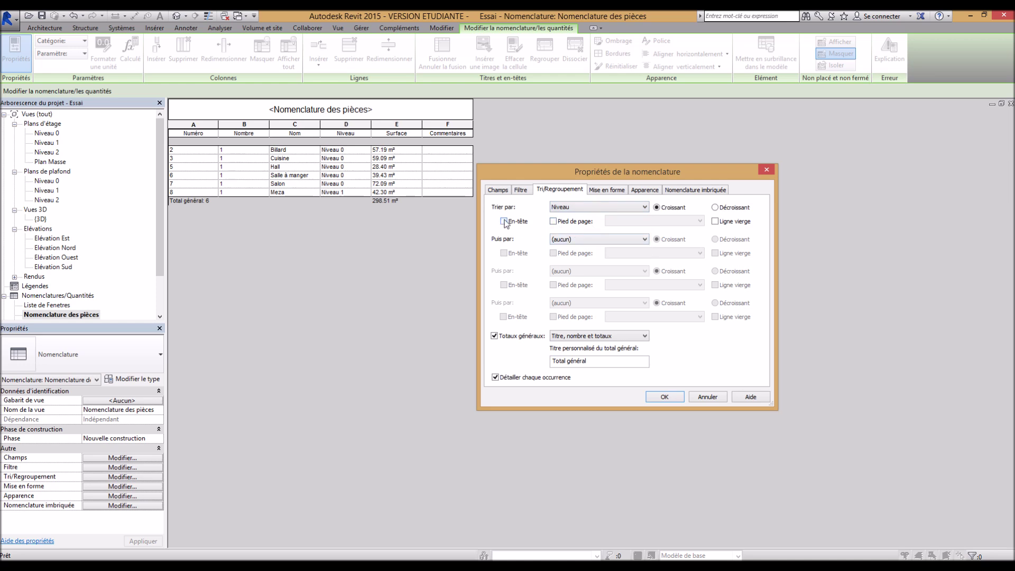
left_click(663, 397)
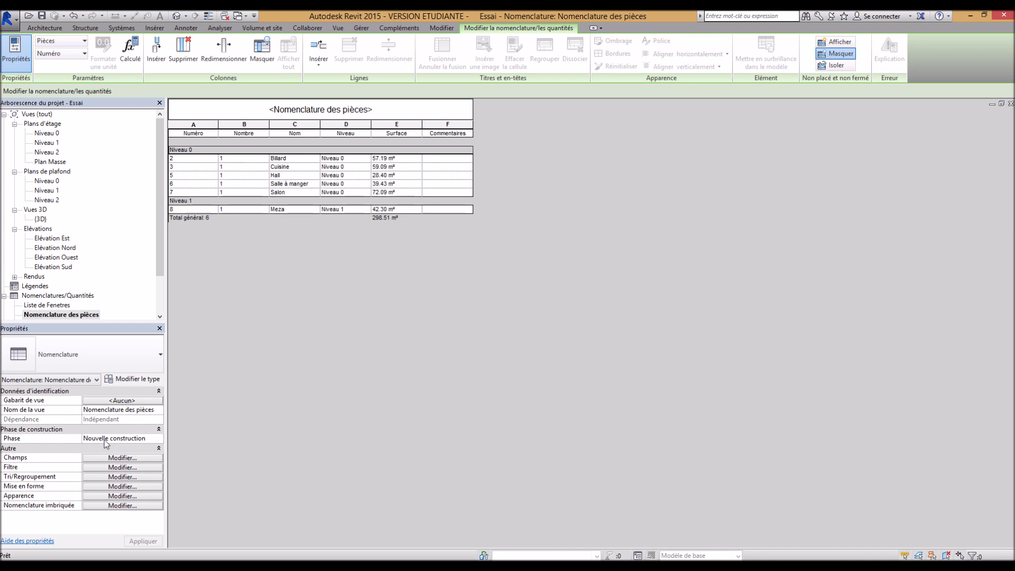
- Filter the room schedule to rooms whose Niveau equals Niveau 0
left_click(127, 468)
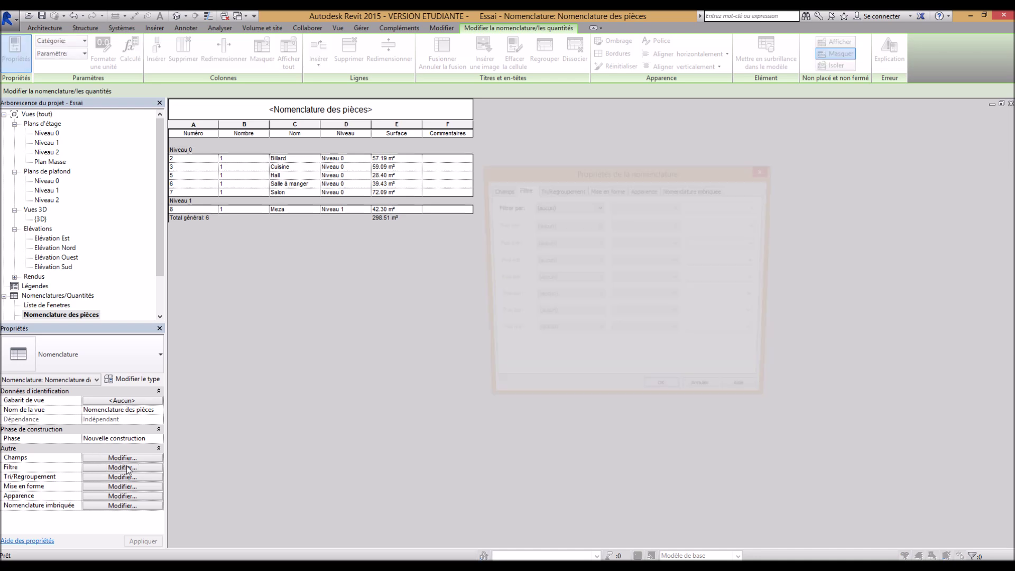
left_click(566, 207)
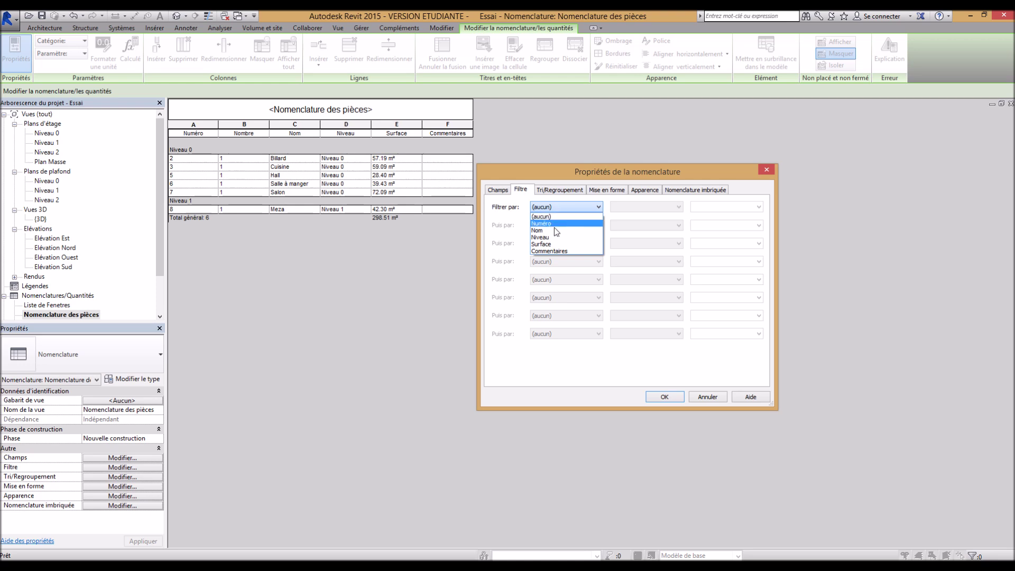
left_click(550, 238)
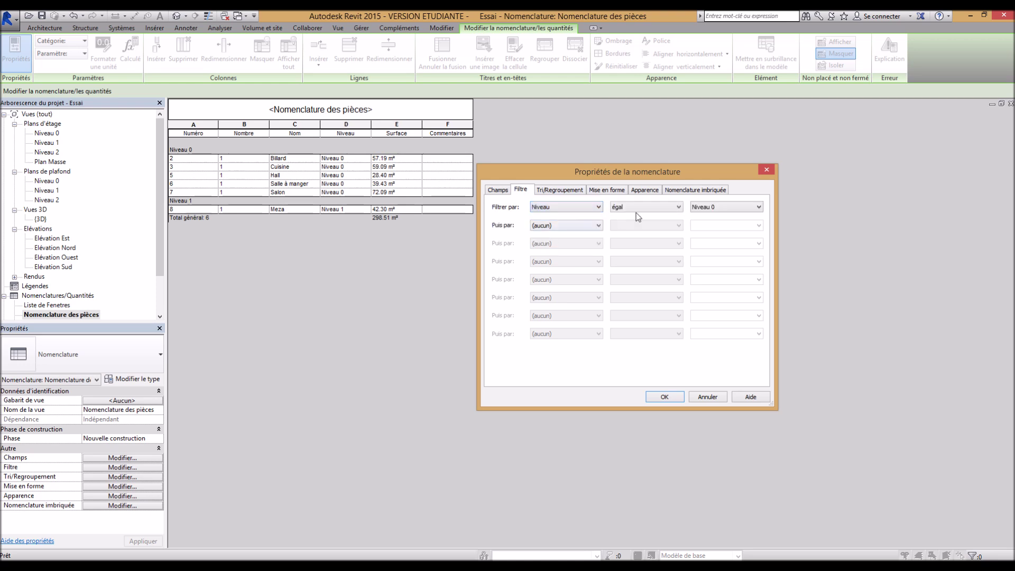
left_click(664, 397)
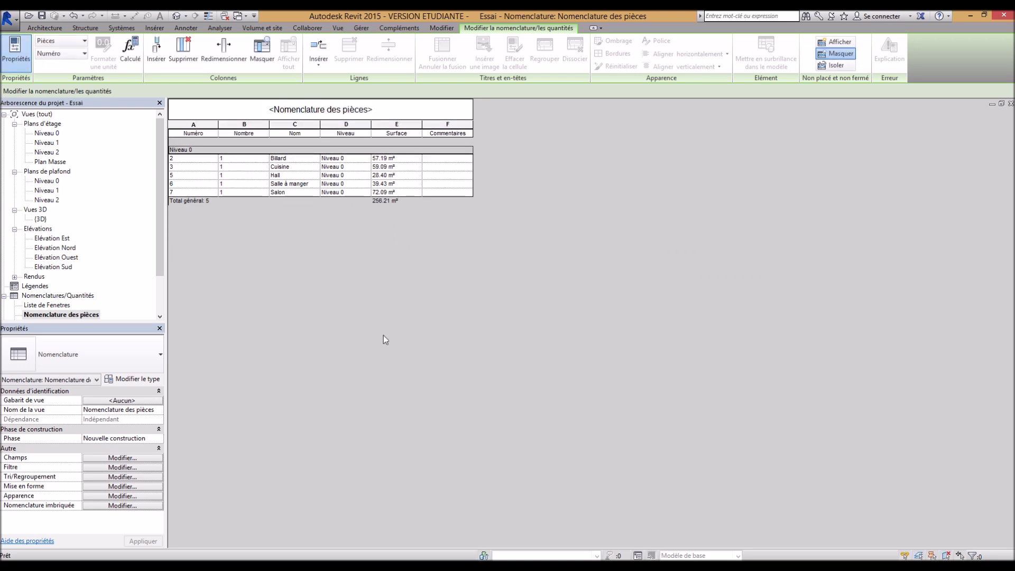
- Remove the Niveau filter from the room schedule by setting it to (aucun), and close the schedule view
left_click(130, 467)
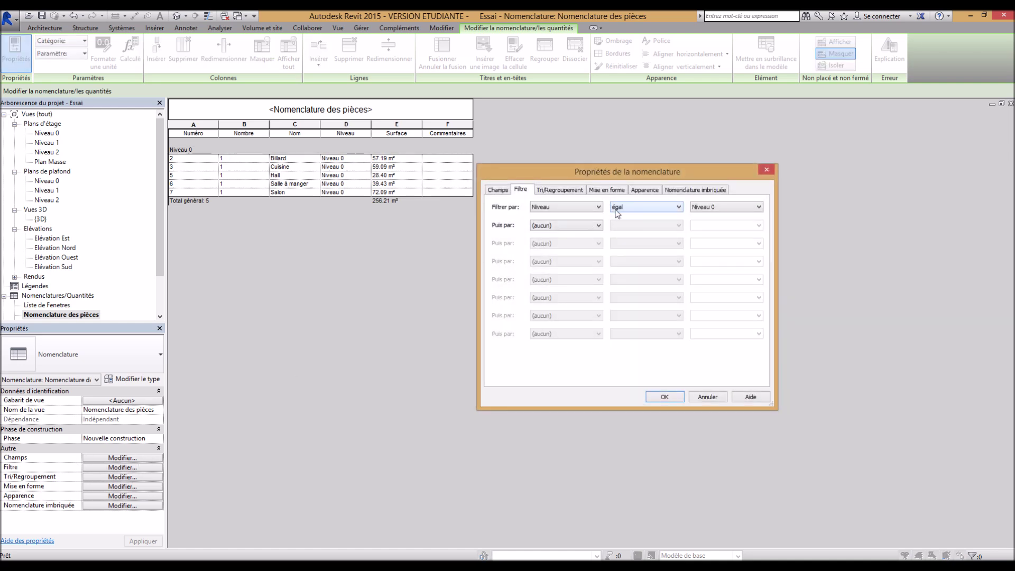
left_click(566, 207)
left_click(557, 218)
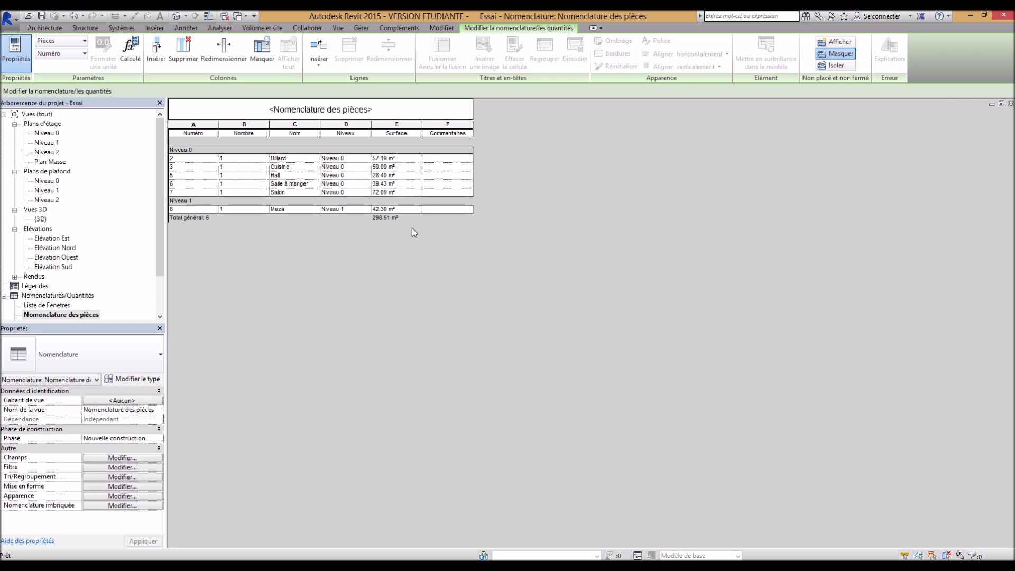
left_click(1010, 104)
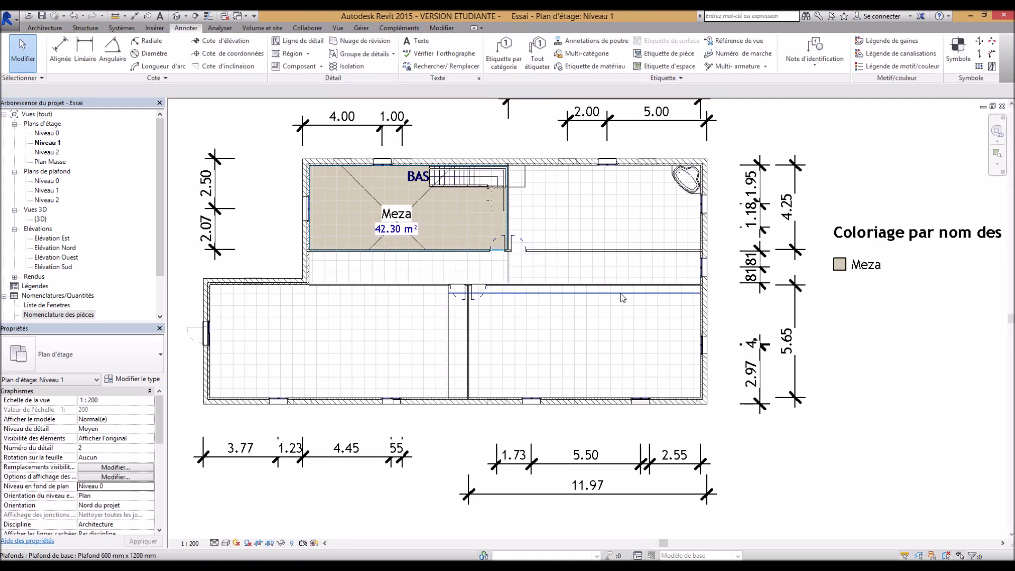